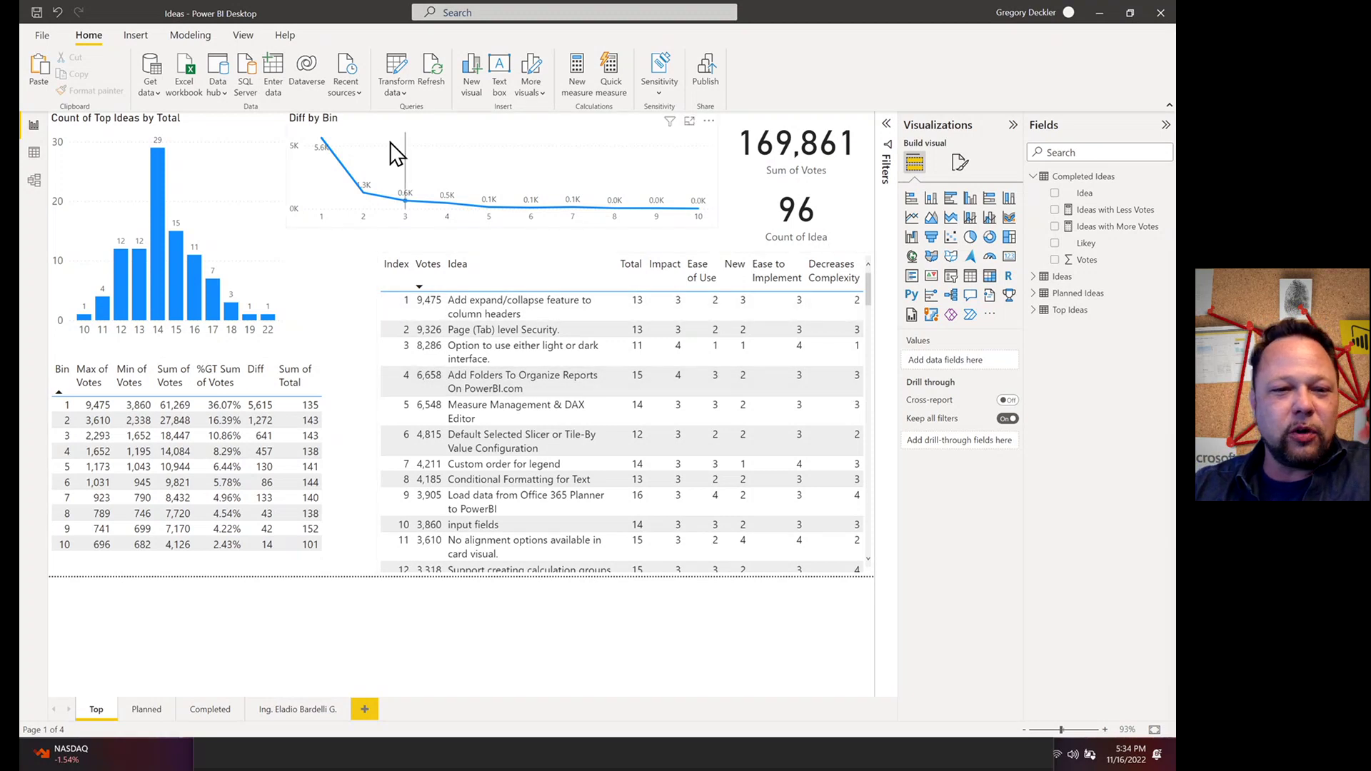
Switch to the data view and examine which fields and measures the Completed Ideas table contains
{"action": "mouse_move", "coordinate": [509, 213]}
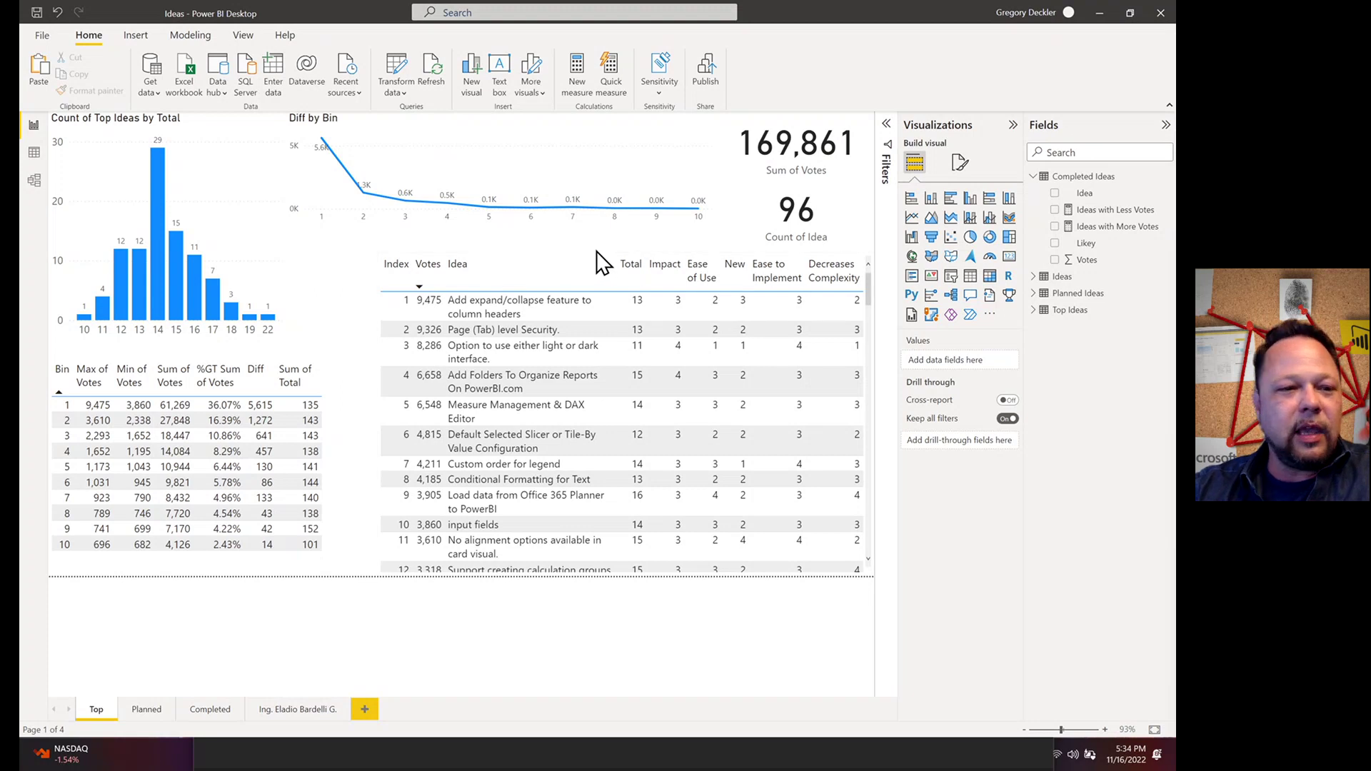
{"action": "left_click", "coordinate": [33, 152]}
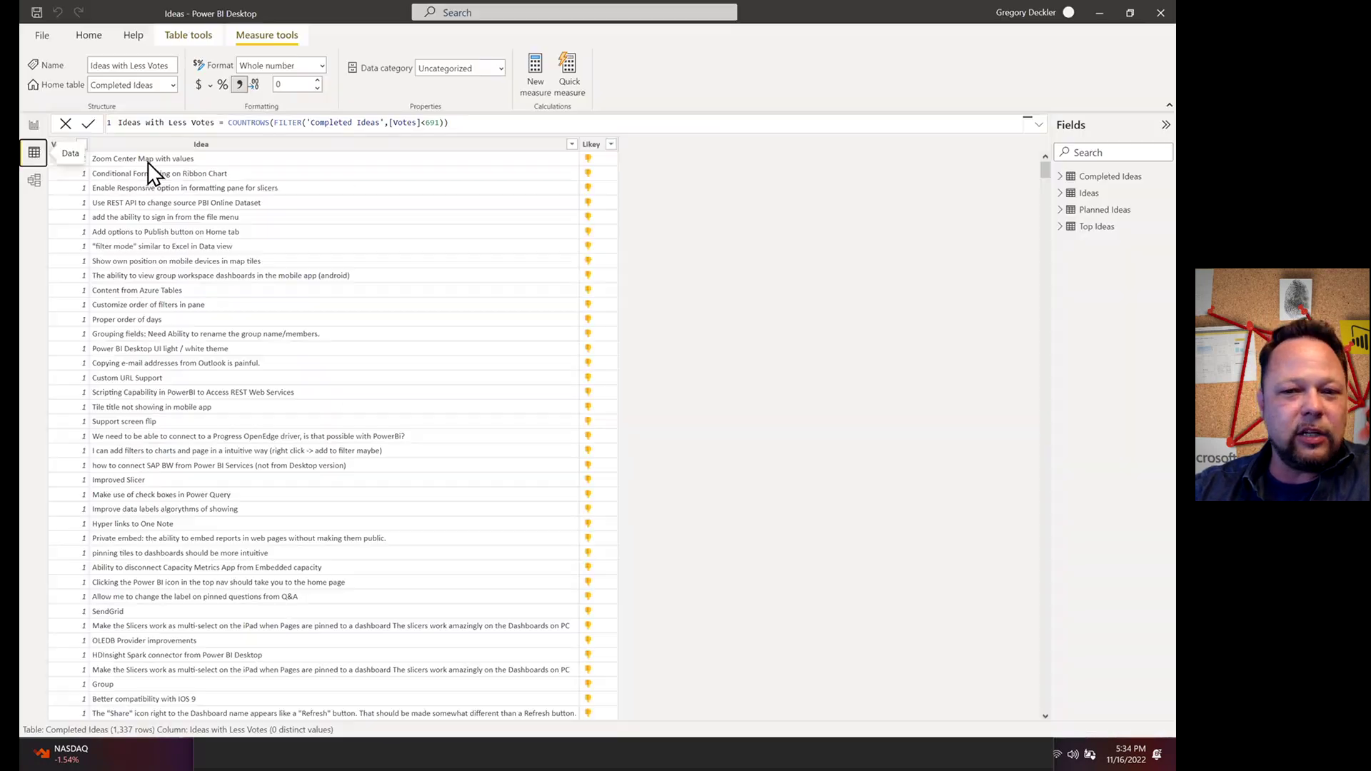
{"action": "left_click", "coordinate": [1061, 179]}
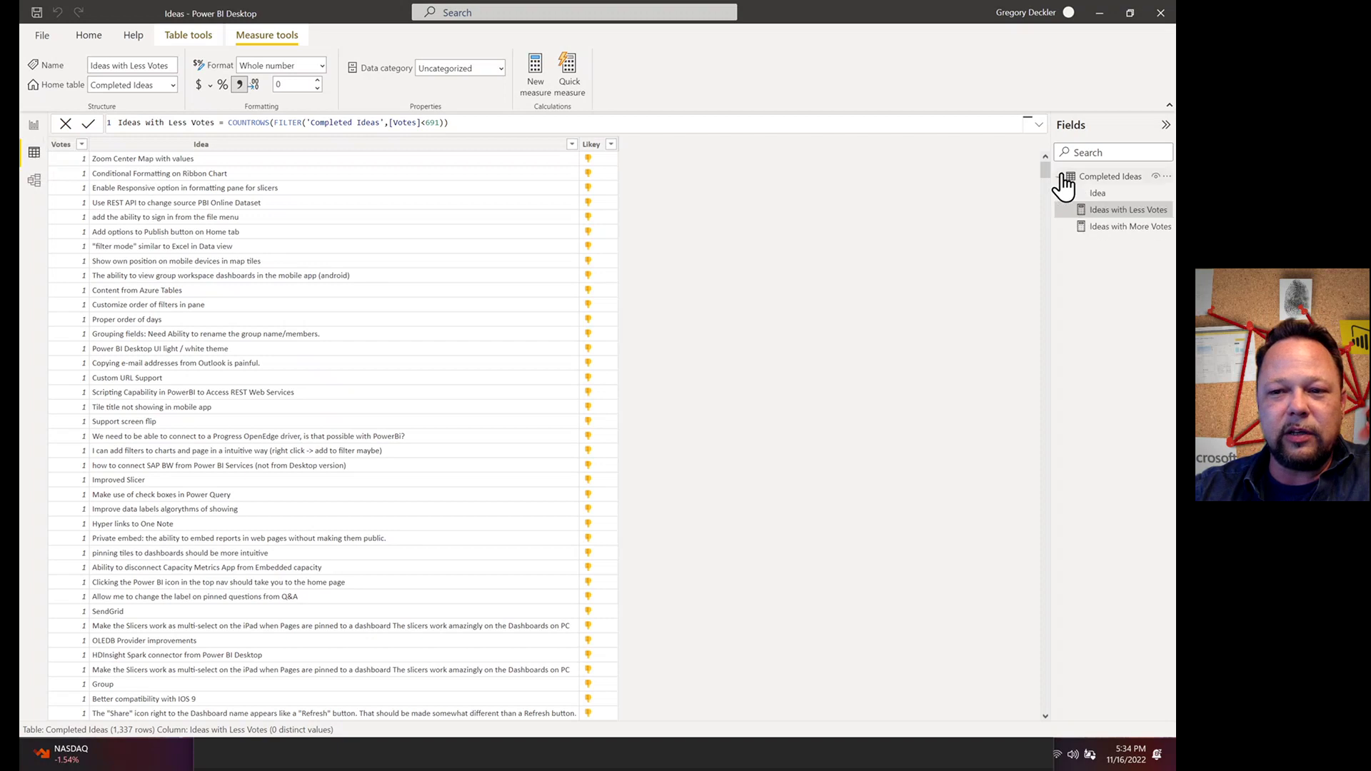
{"action": "left_click", "coordinate": [1061, 179]}
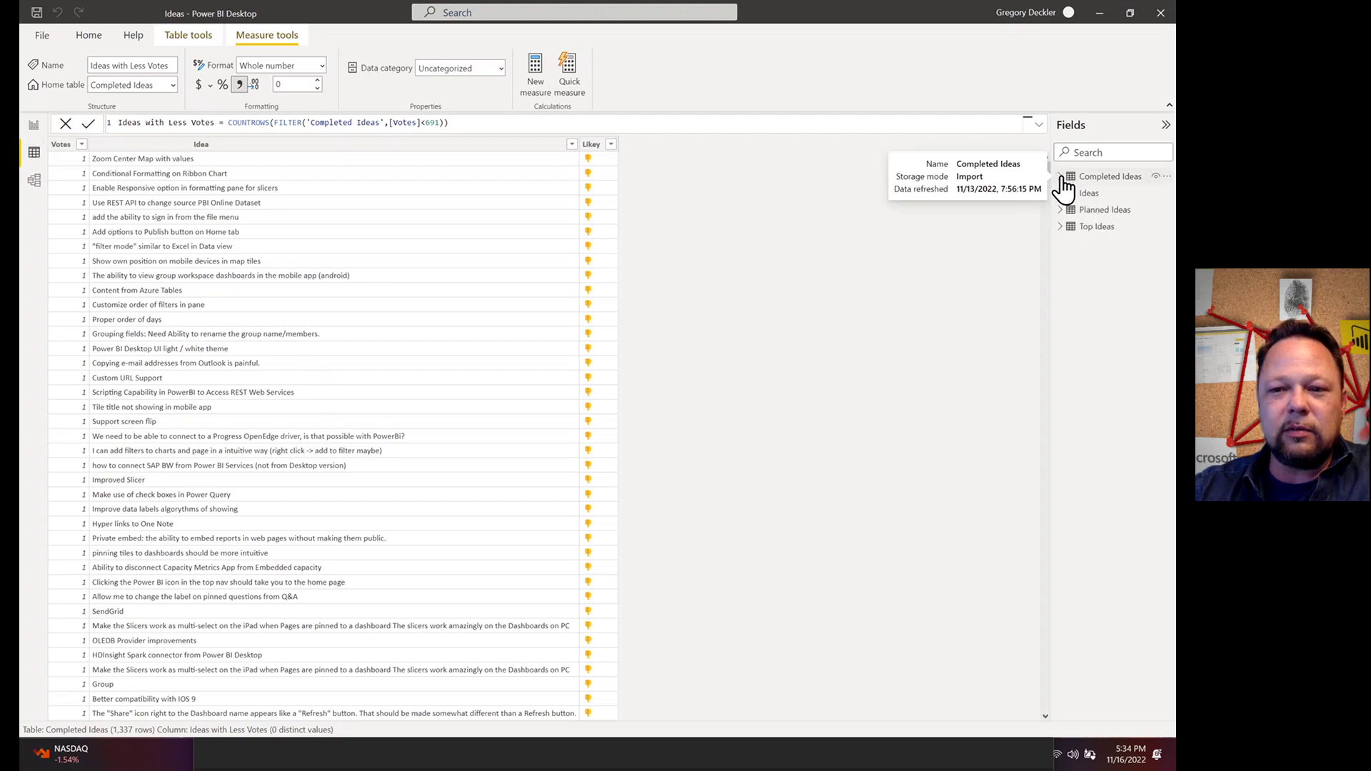
{"action": "left_click", "coordinate": [1061, 178]}
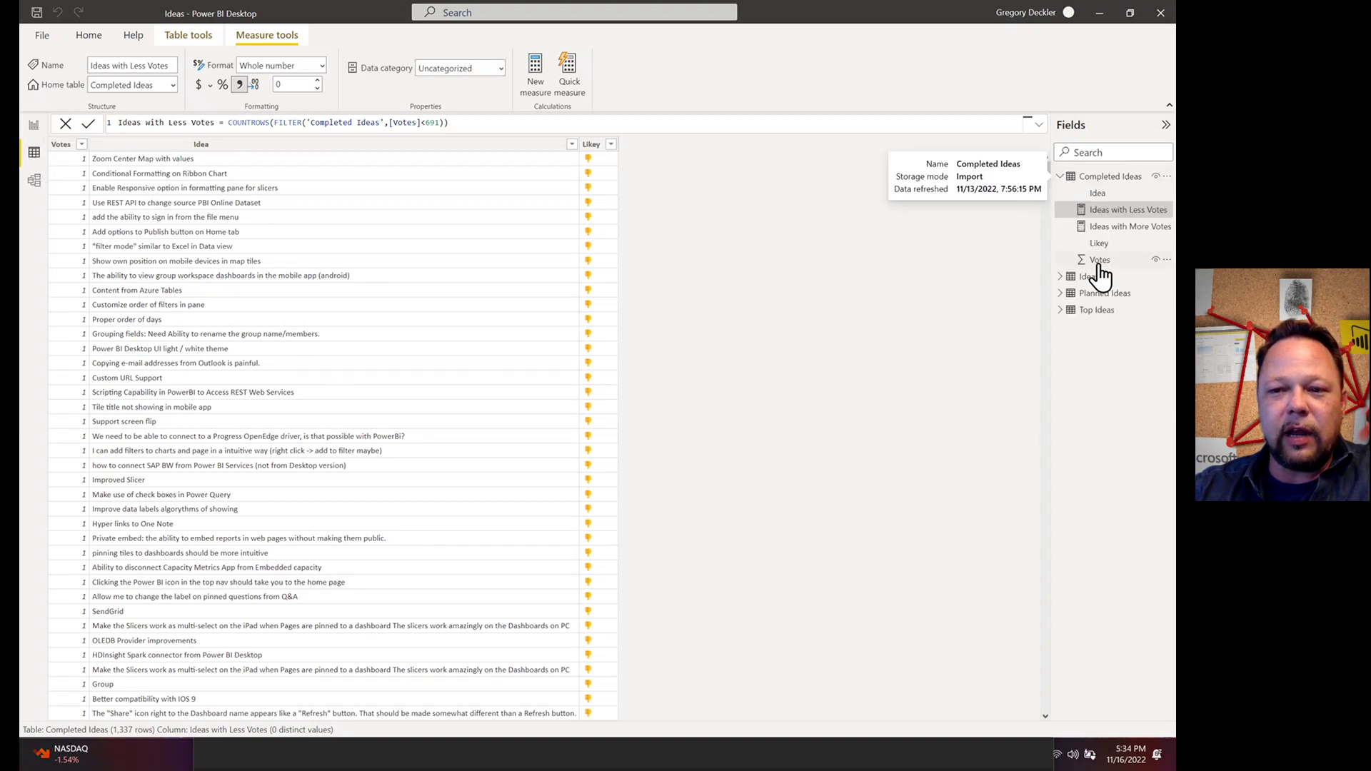
{"action": "left_click", "coordinate": [1061, 179]}
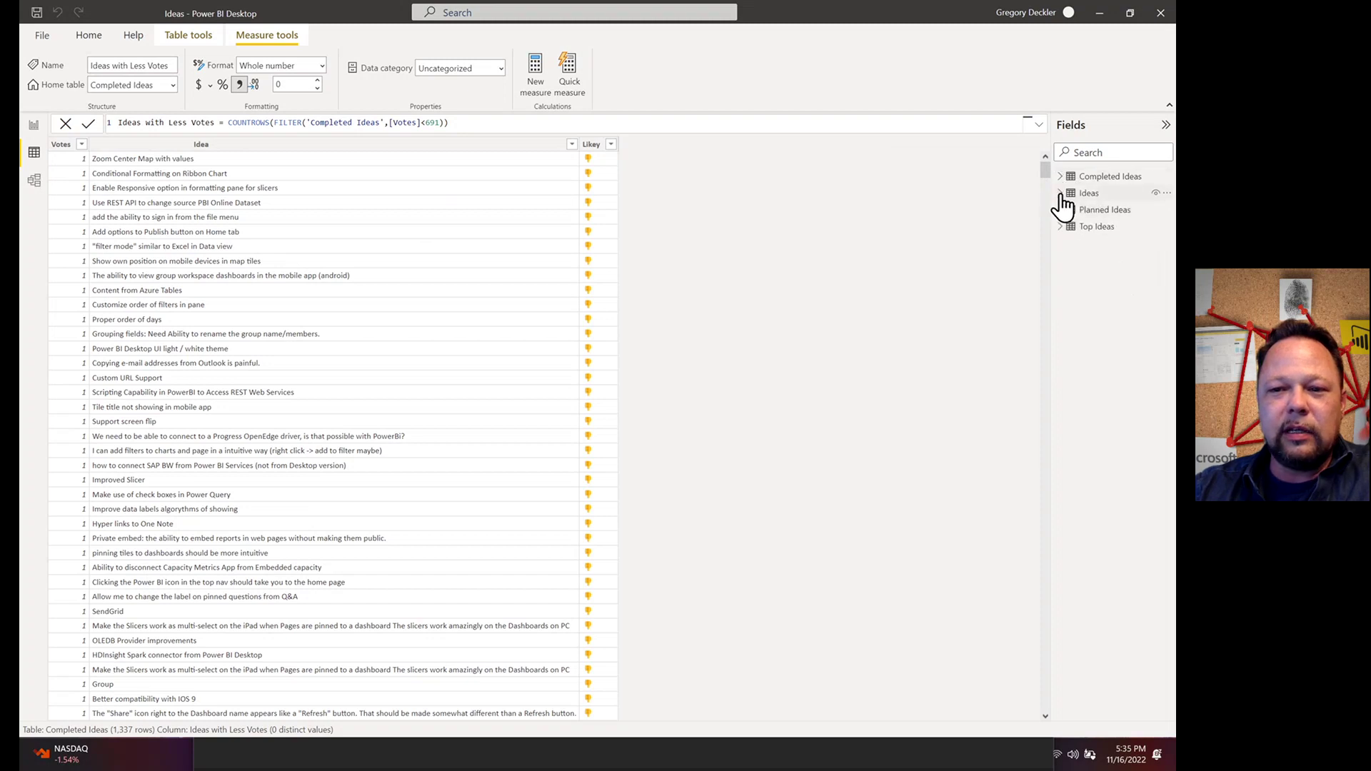
Examine the fields of the Top Ideas and Planned Ideas tables, collapsing each one after viewing
{"action": "left_click", "coordinate": [1061, 194]}
{"action": "left_click", "coordinate": [1074, 192]}
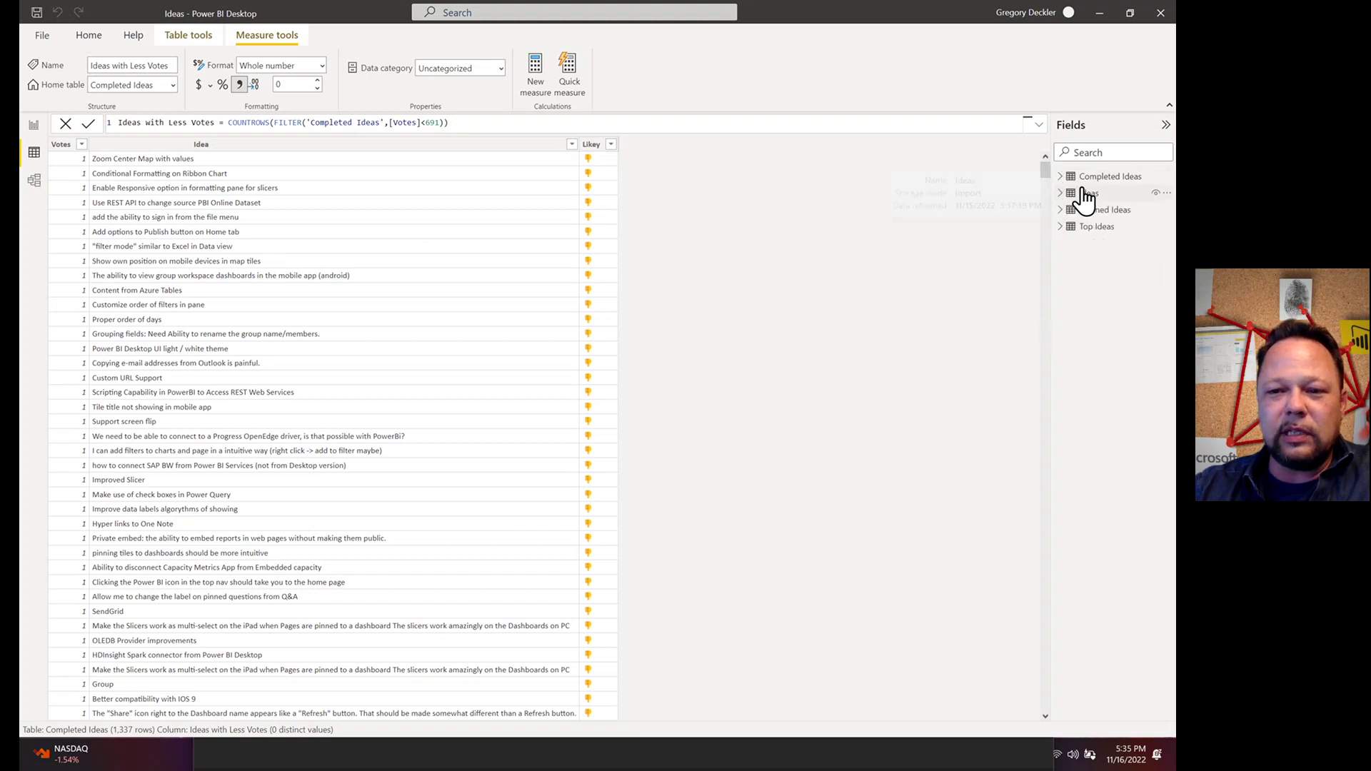
{"action": "left_click", "coordinate": [1060, 227]}
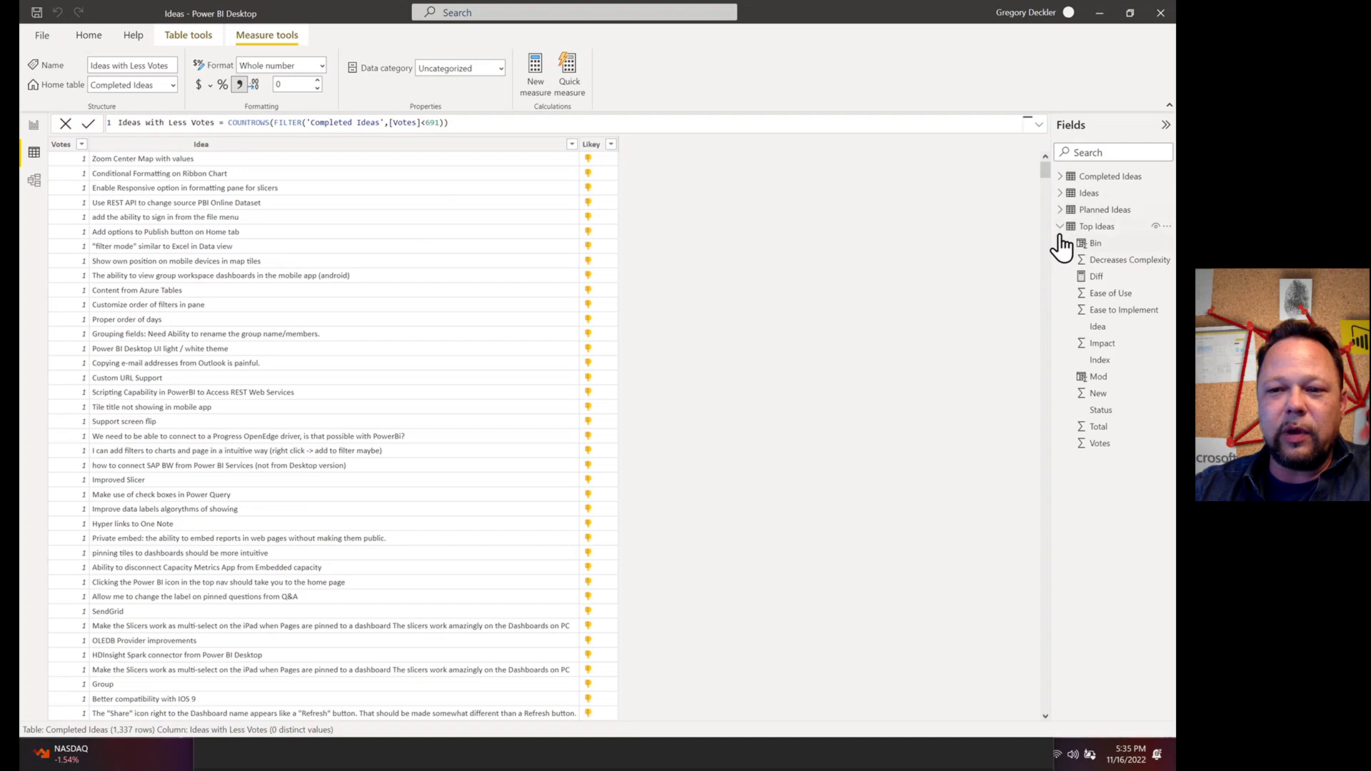
{"action": "left_click", "coordinate": [1061, 227]}
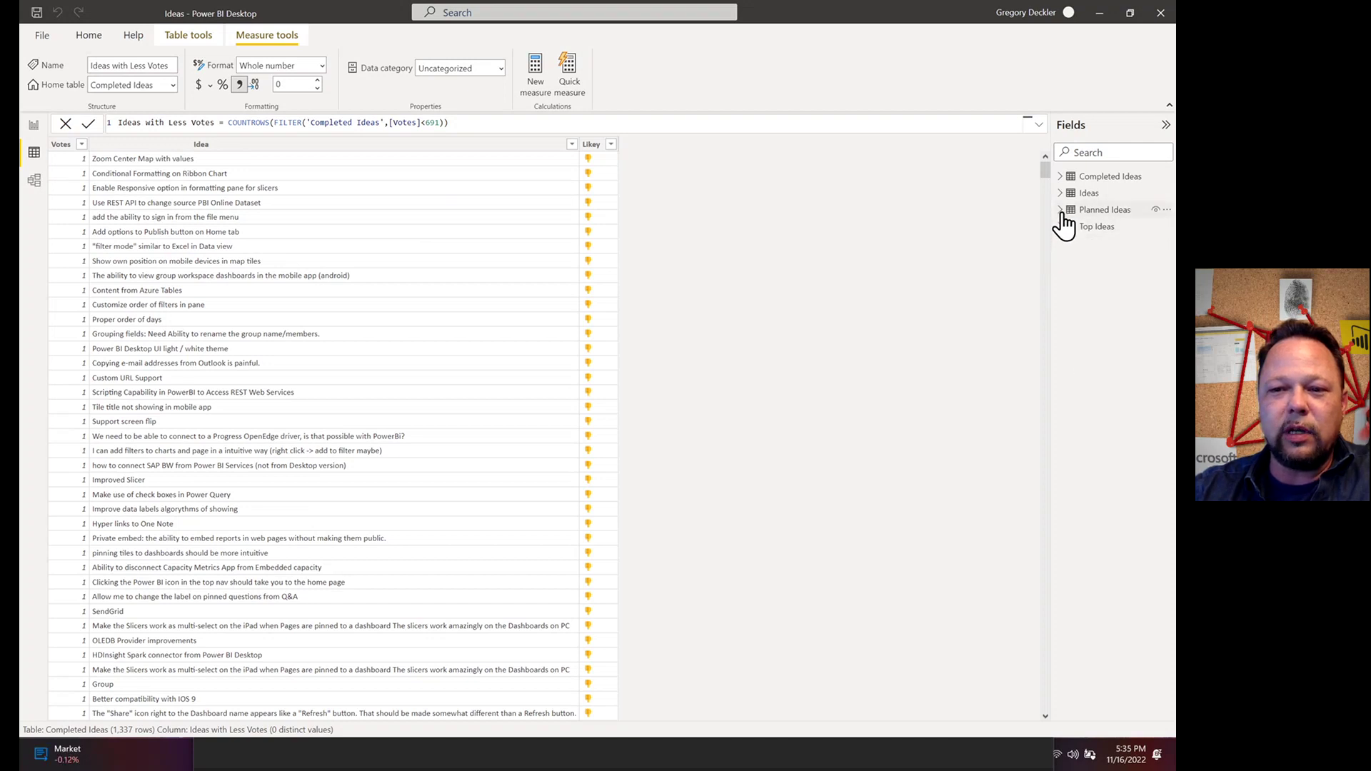
{"action": "left_click", "coordinate": [1061, 211]}
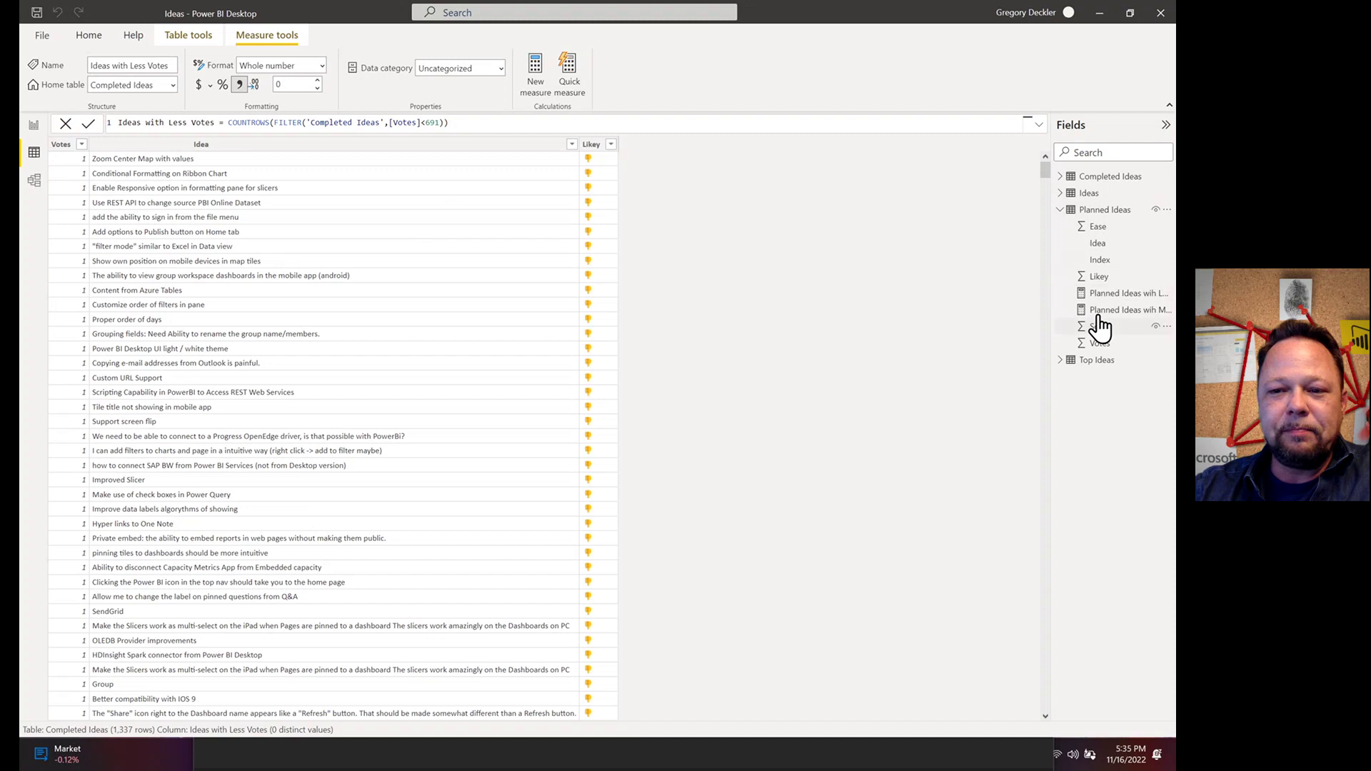
{"action": "left_click", "coordinate": [1061, 210]}
Examine the Ideas table's fields and display its data rows
{"action": "left_click", "coordinate": [1060, 193]}
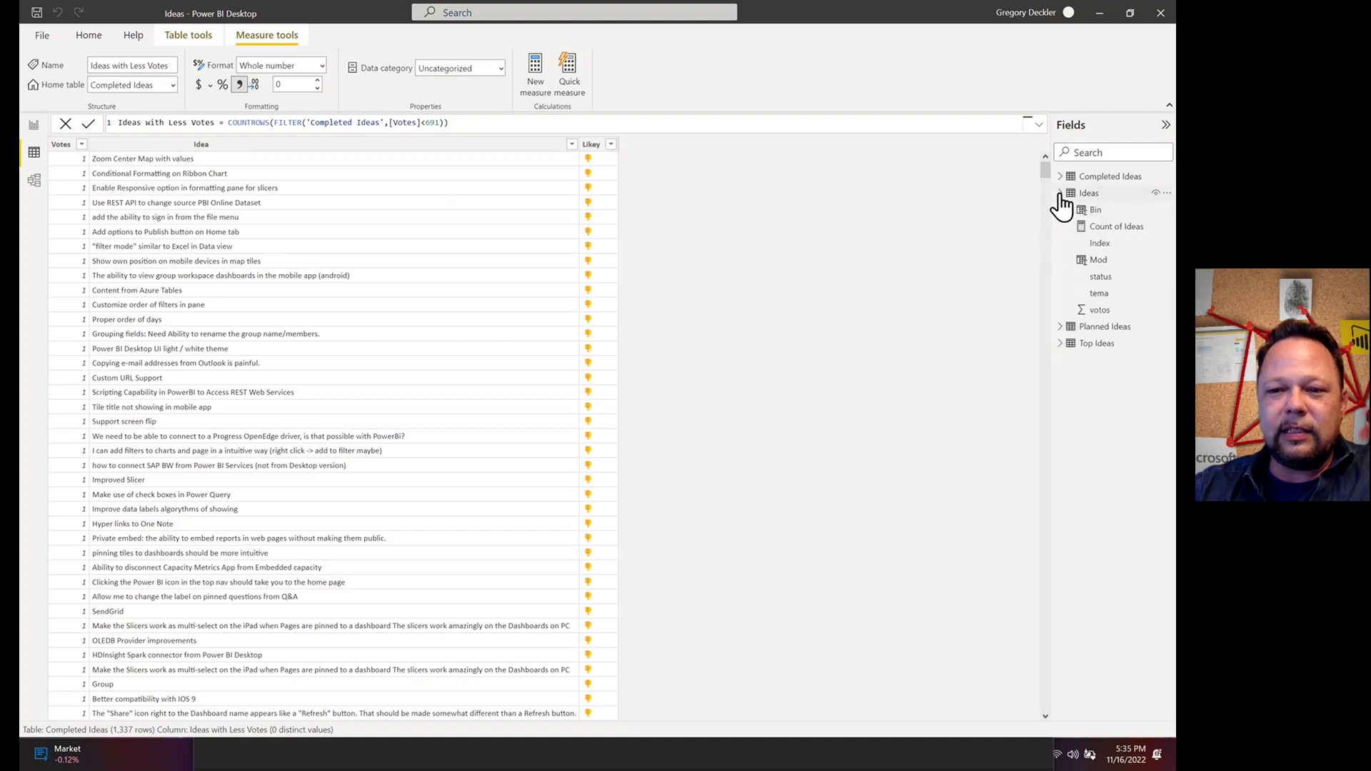
{"action": "left_click", "coordinate": [1086, 194]}
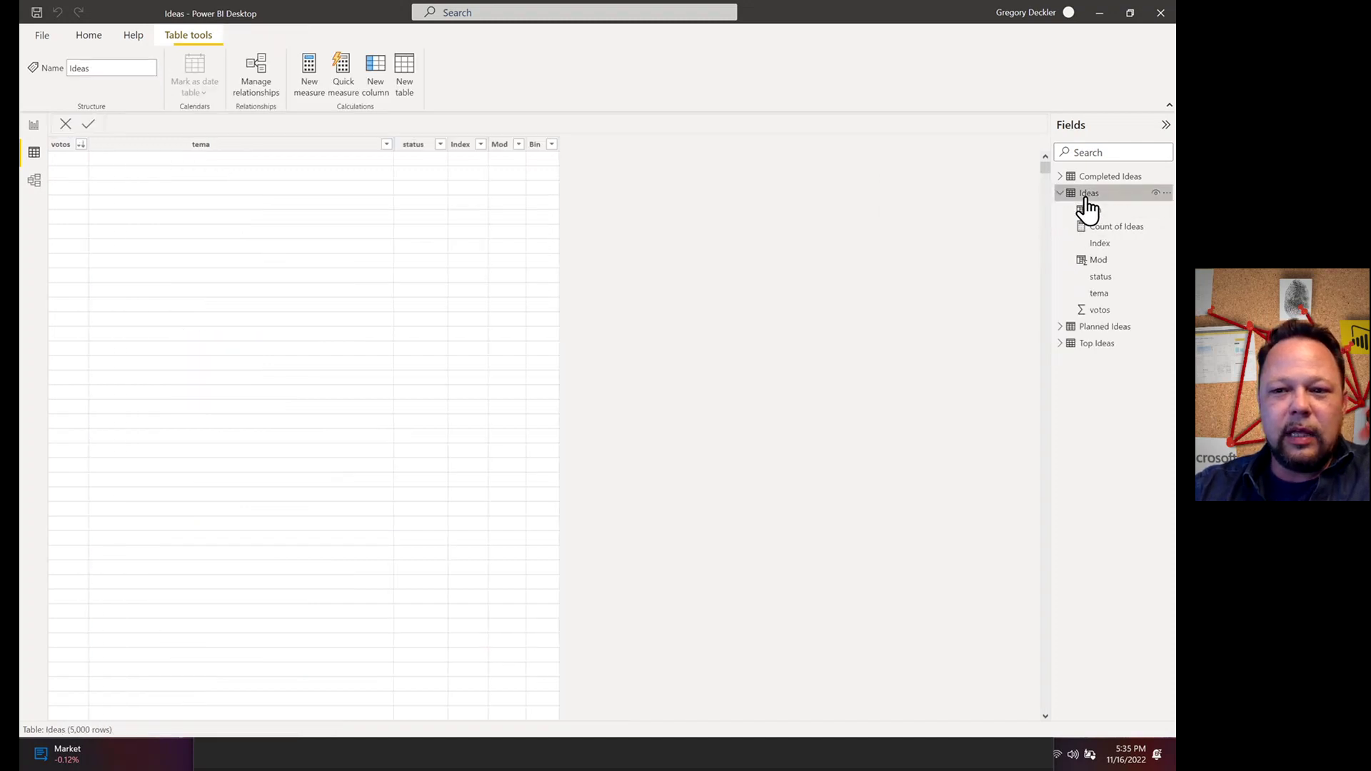
{"action": "left_click", "coordinate": [1060, 194]}
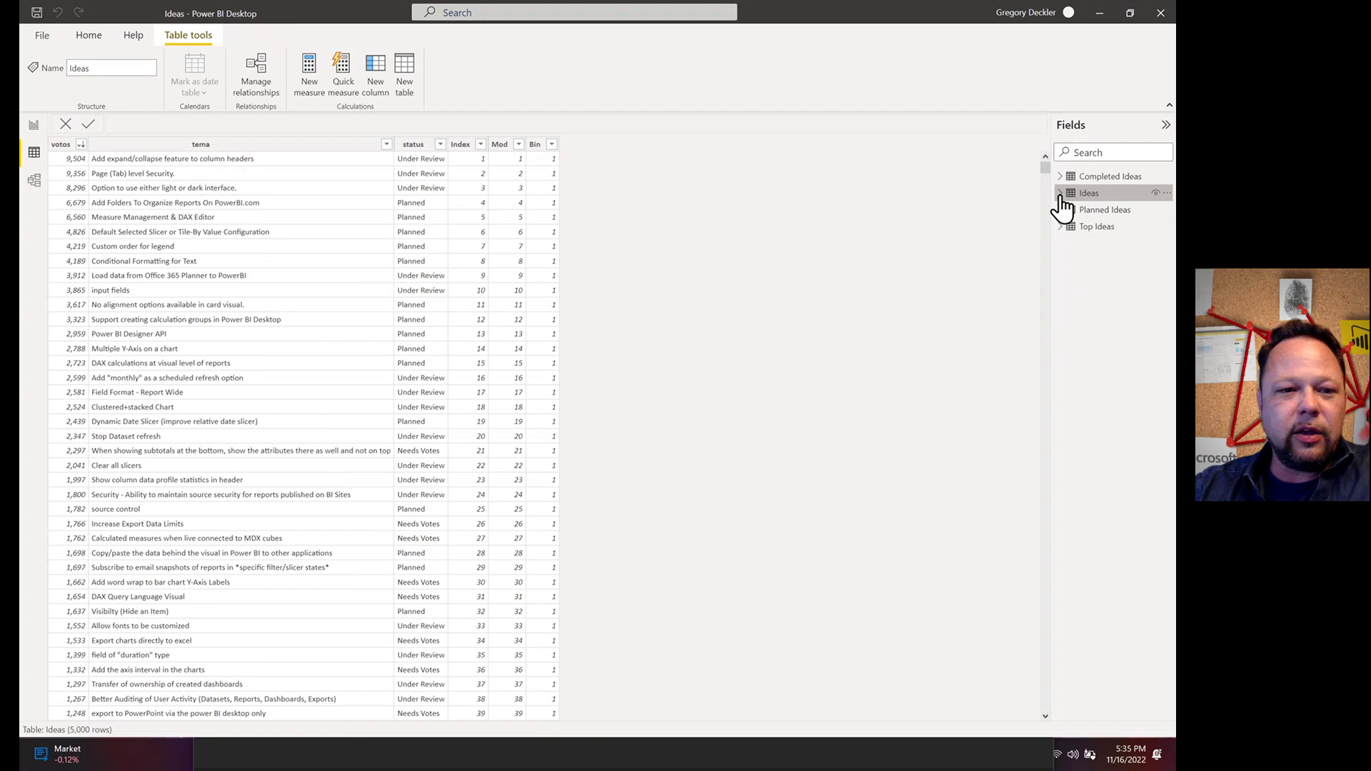
Return to the report view and collapse the Visualizations and Fields panes to enlarge the report page
{"action": "left_click", "coordinate": [35, 128]}
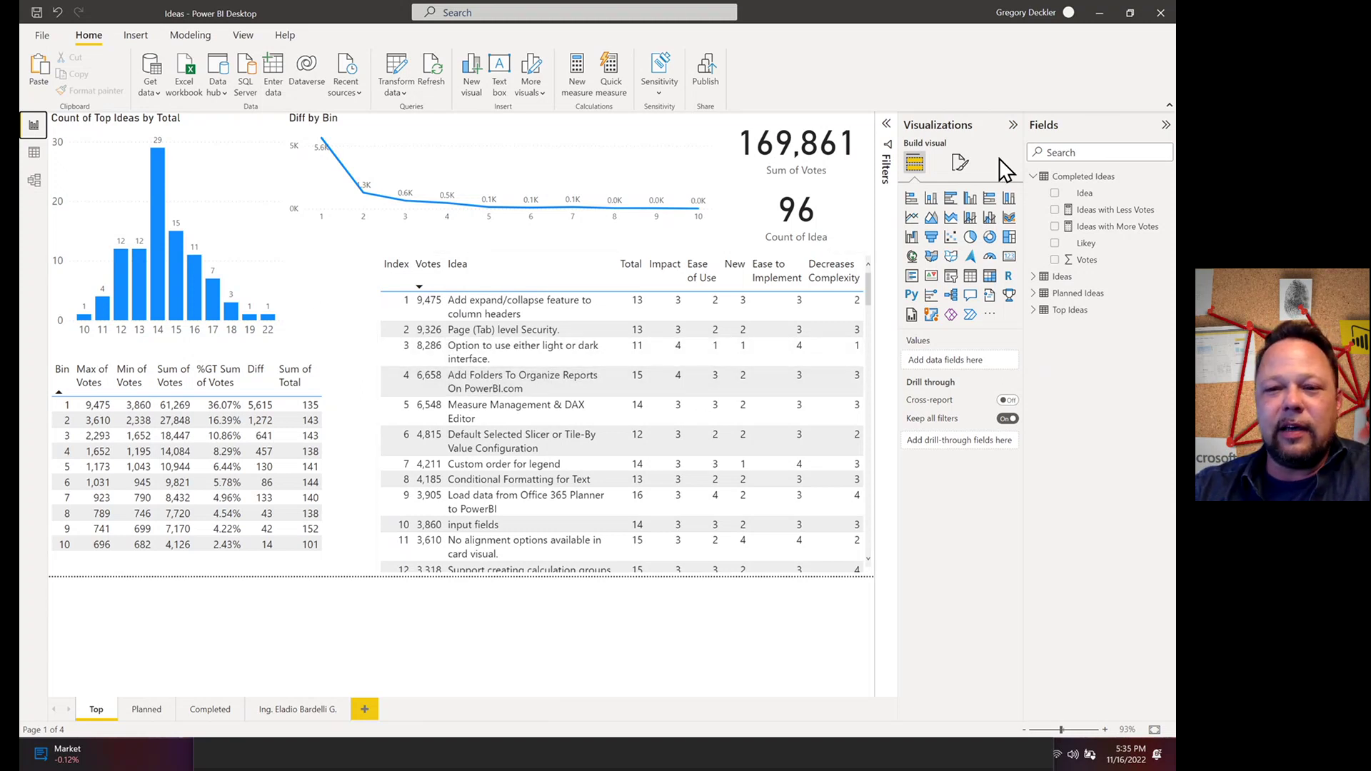
{"action": "left_click", "coordinate": [1012, 126]}
{"action": "left_click", "coordinate": [1165, 125]}
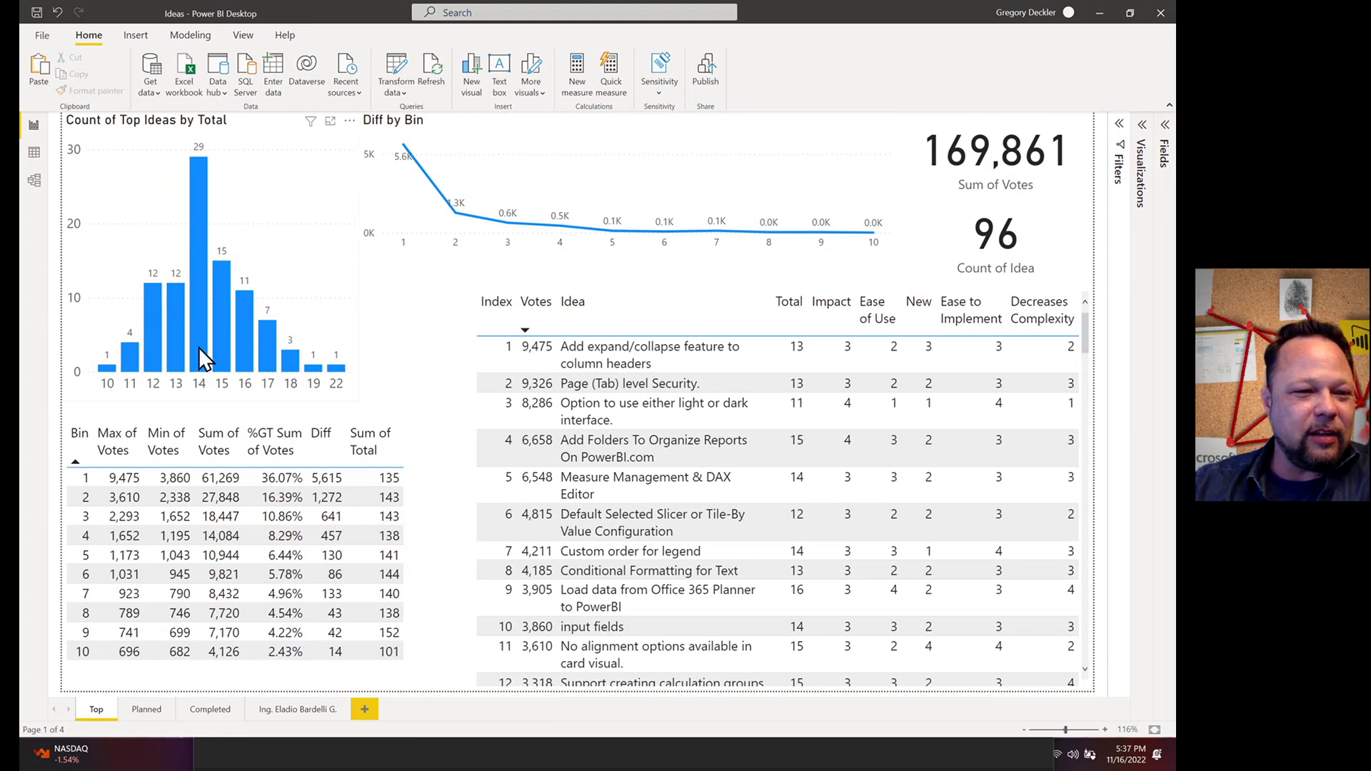
Cross-filter the report by the ideas with a total of 14 in the column chart, and clear the filter
{"action": "mouse_move", "coordinate": [199, 345]}
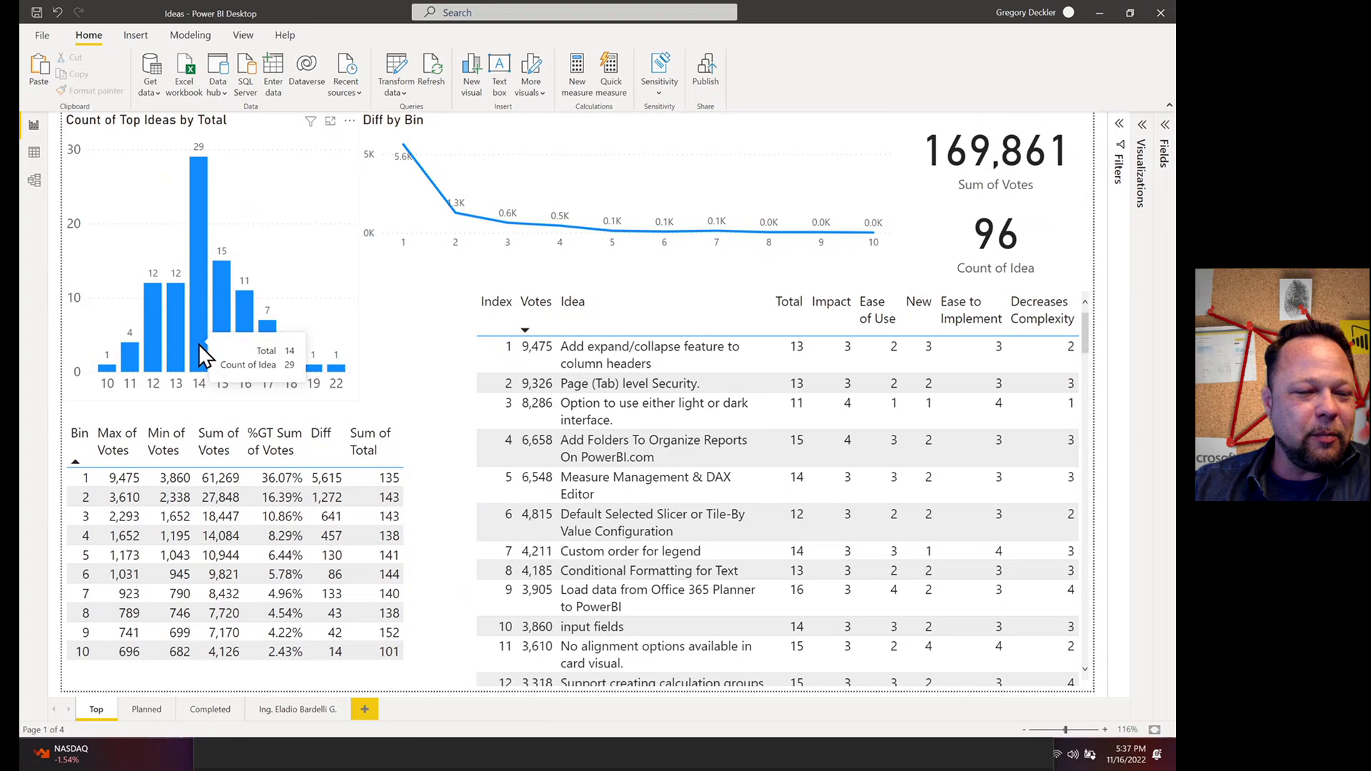
{"action": "left_click", "coordinate": [201, 303]}
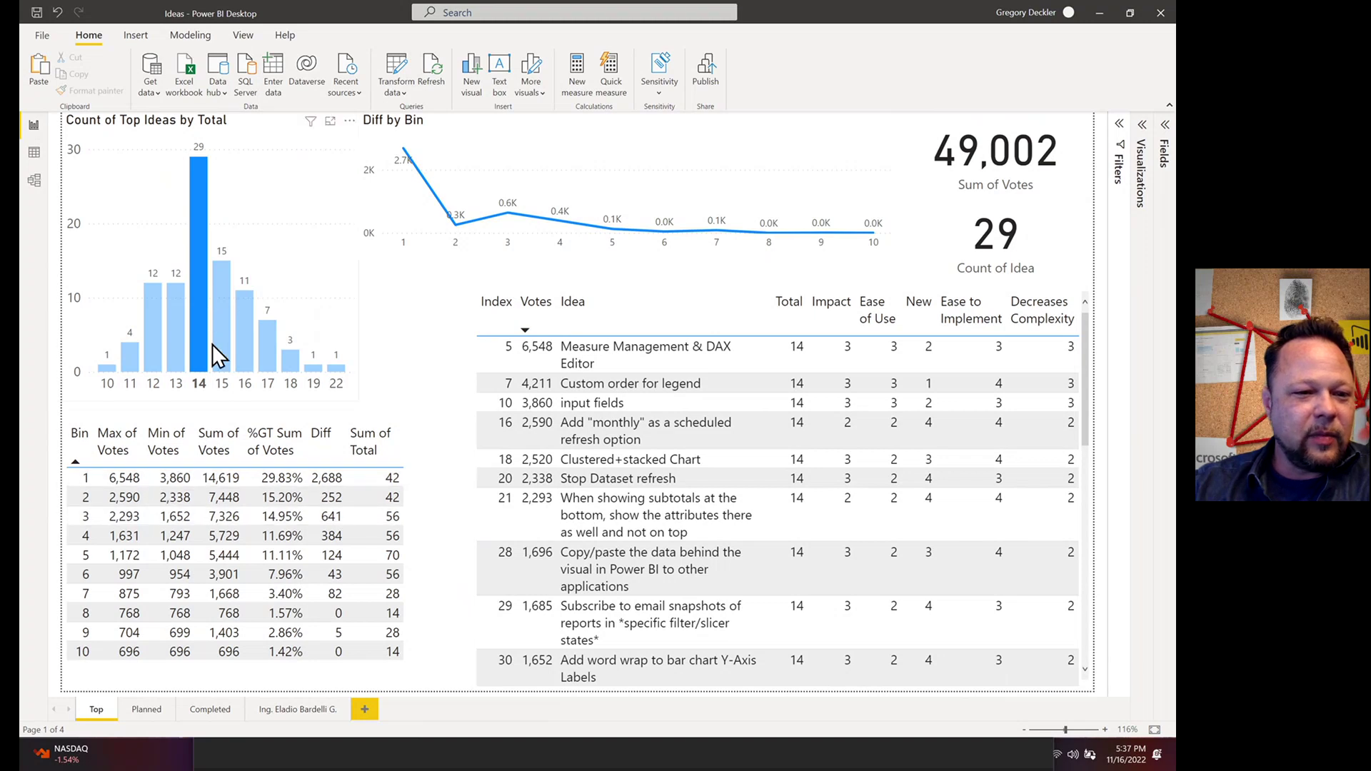
{"action": "left_click", "coordinate": [197, 293]}
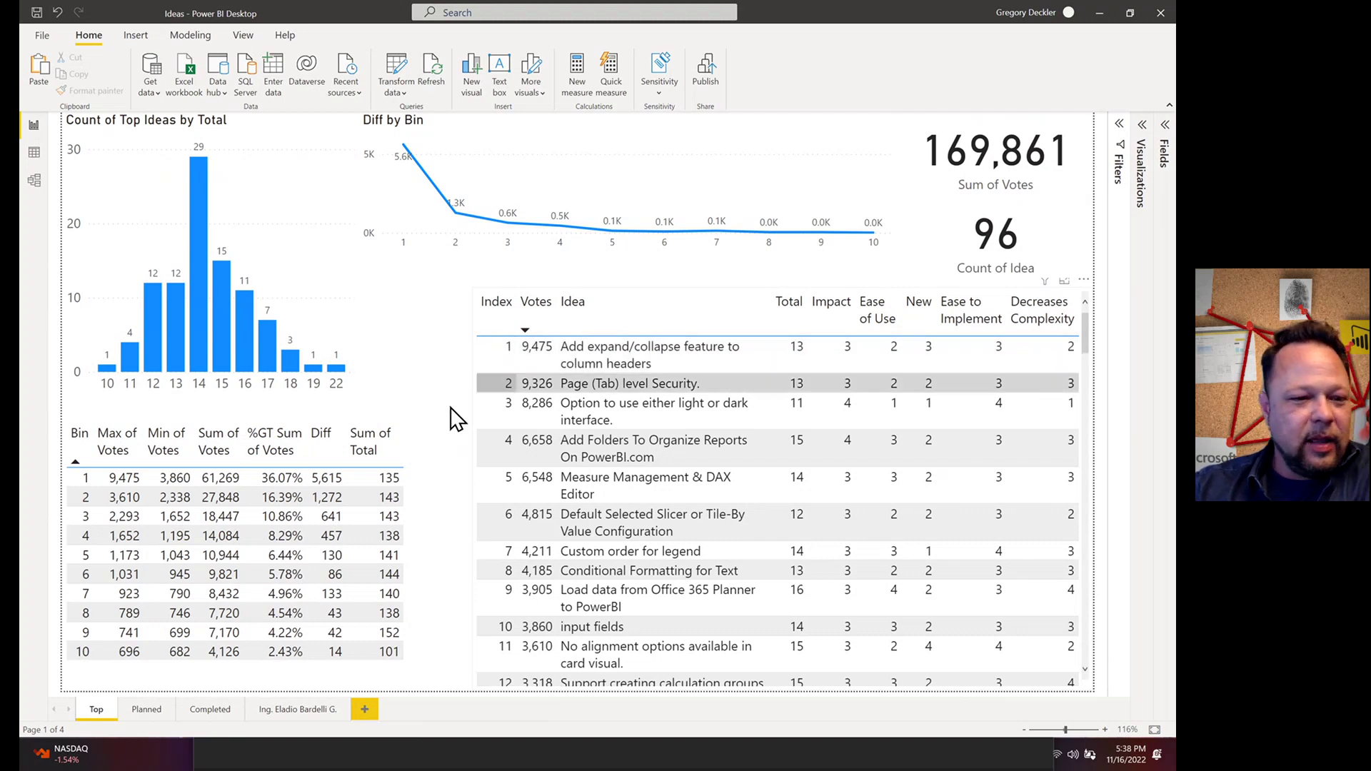
Cross-filter the report by bin 1, clear it, and compare the Diff by Bin line with the ideas table
{"action": "left_click", "coordinate": [79, 483]}
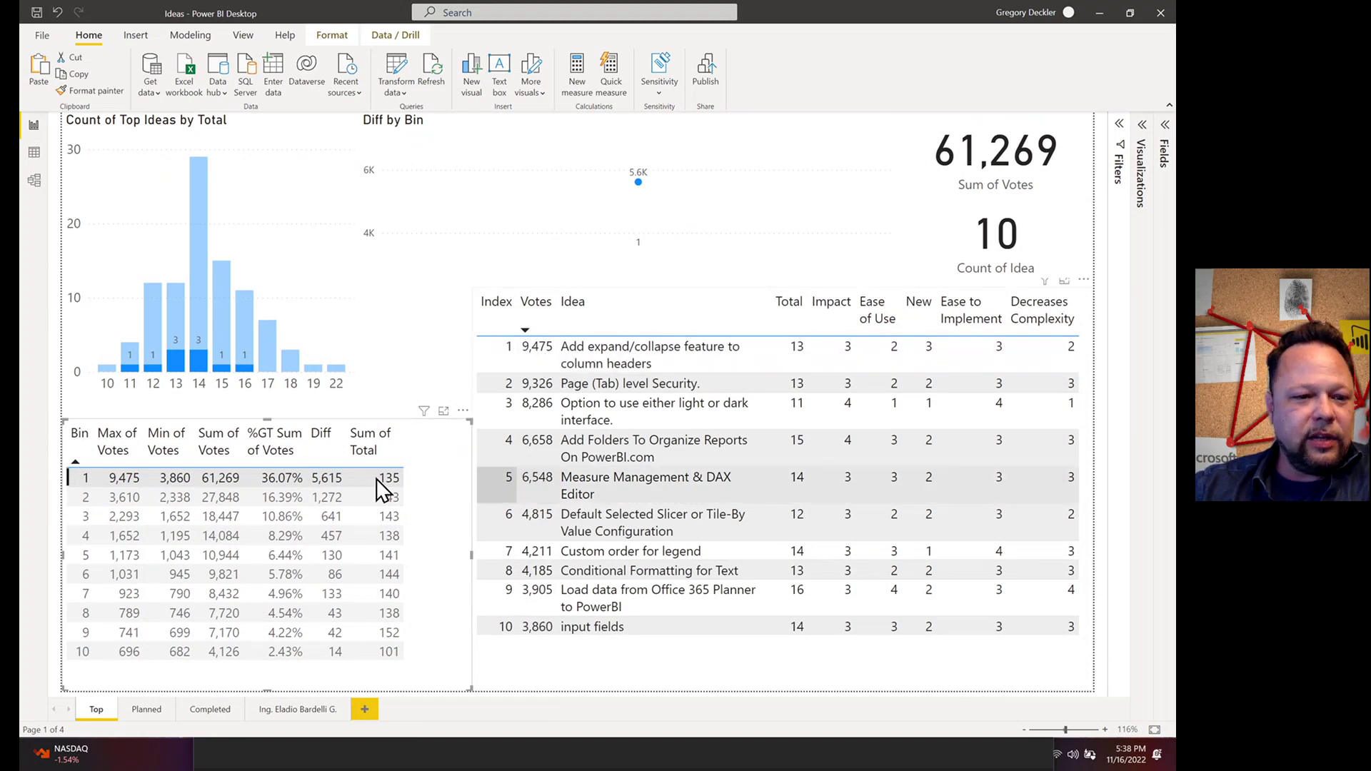
{"action": "left_click", "coordinate": [79, 479]}
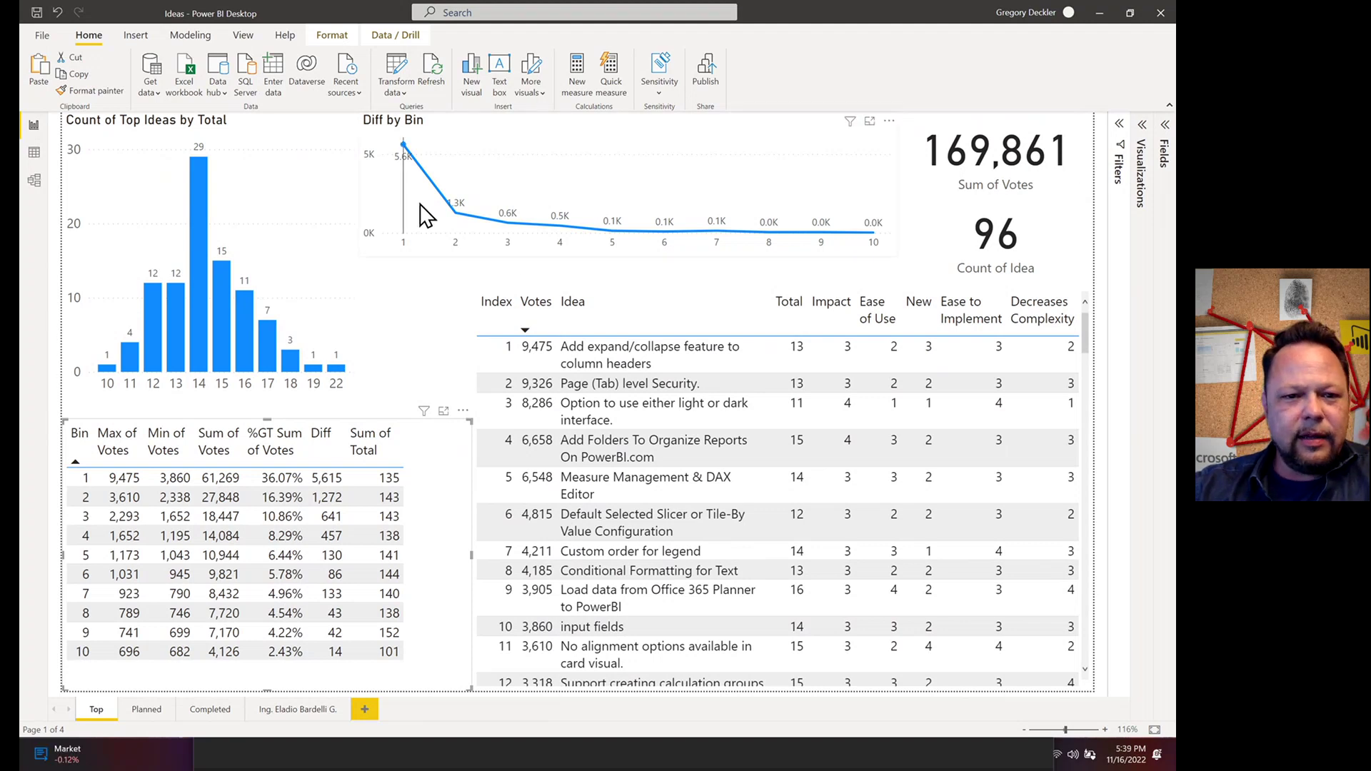
{"action": "mouse_move", "coordinate": [411, 225]}
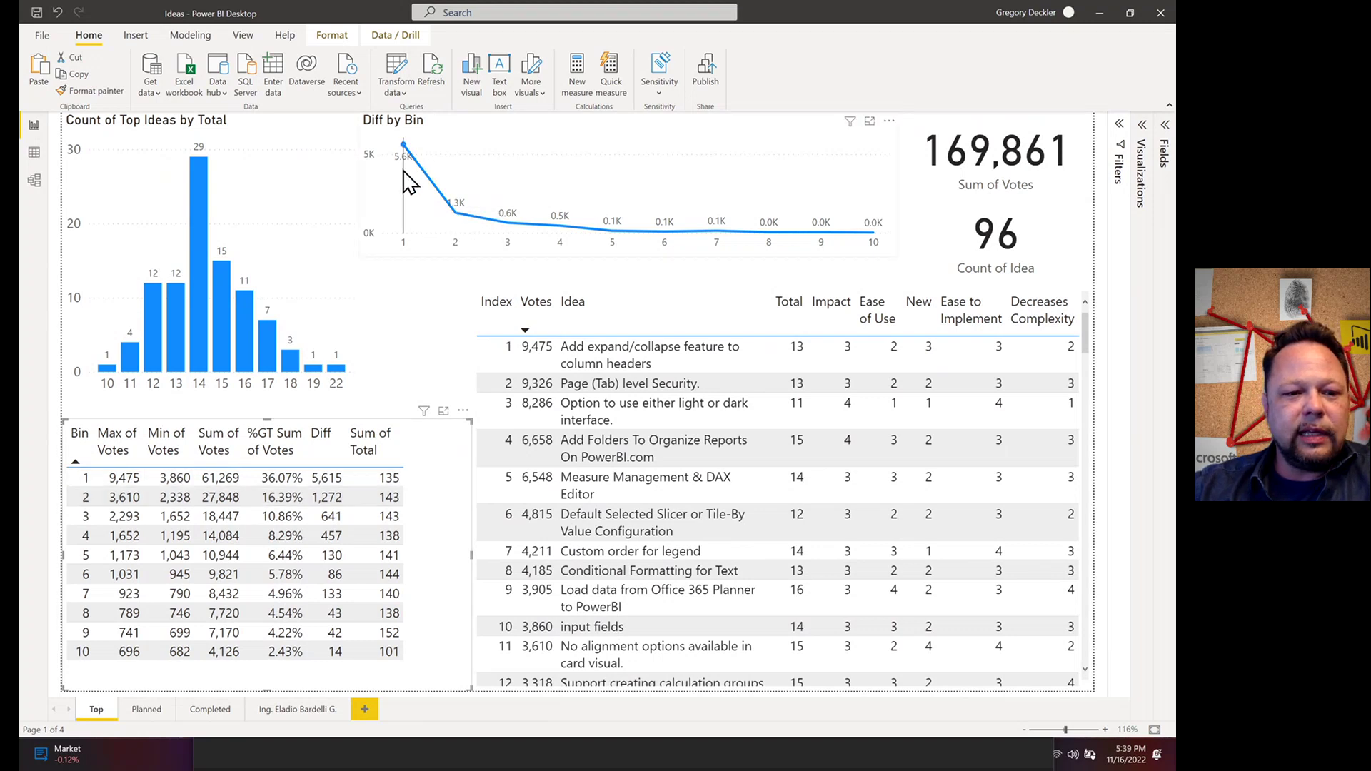
{"action": "mouse_move", "coordinate": [410, 171]}
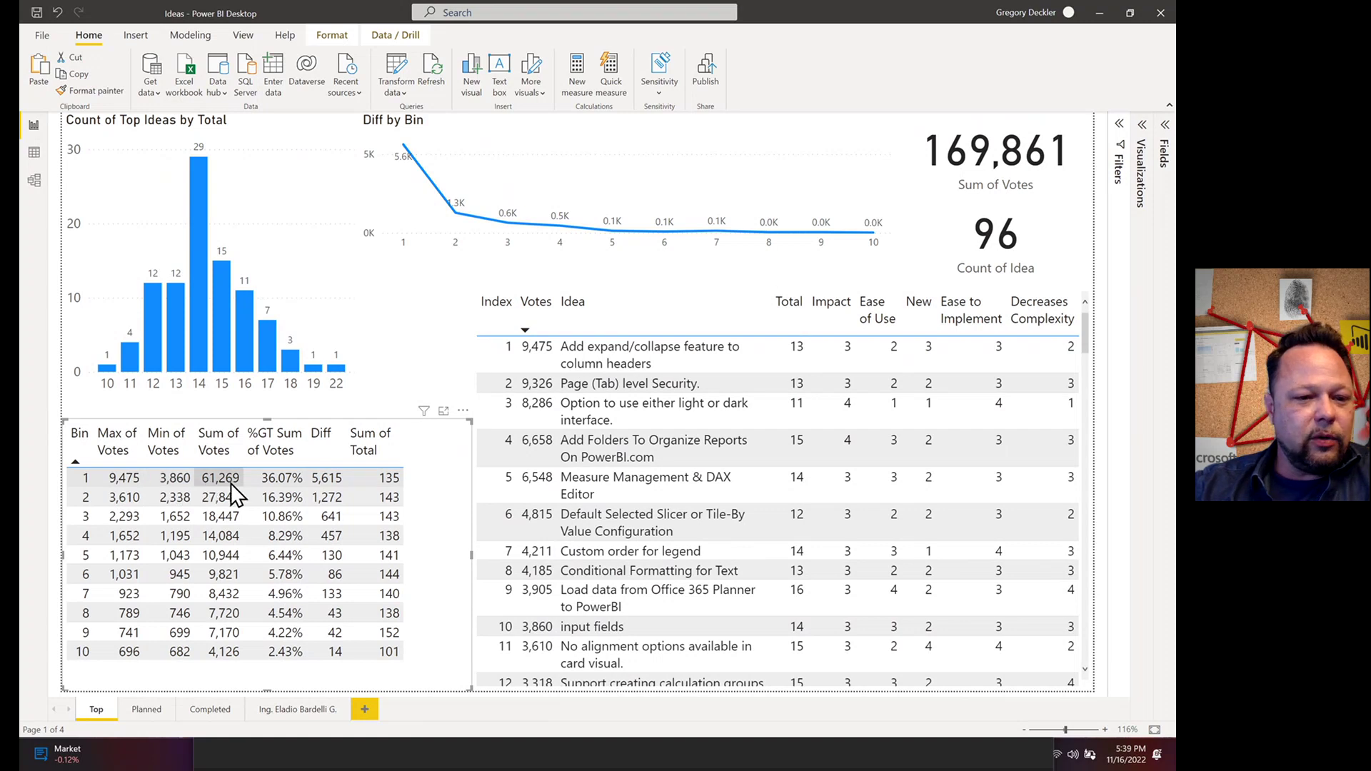
{"action": "scroll", "coordinate": [644, 410], "scroll_direction": "down", "scroll_amount": 5}
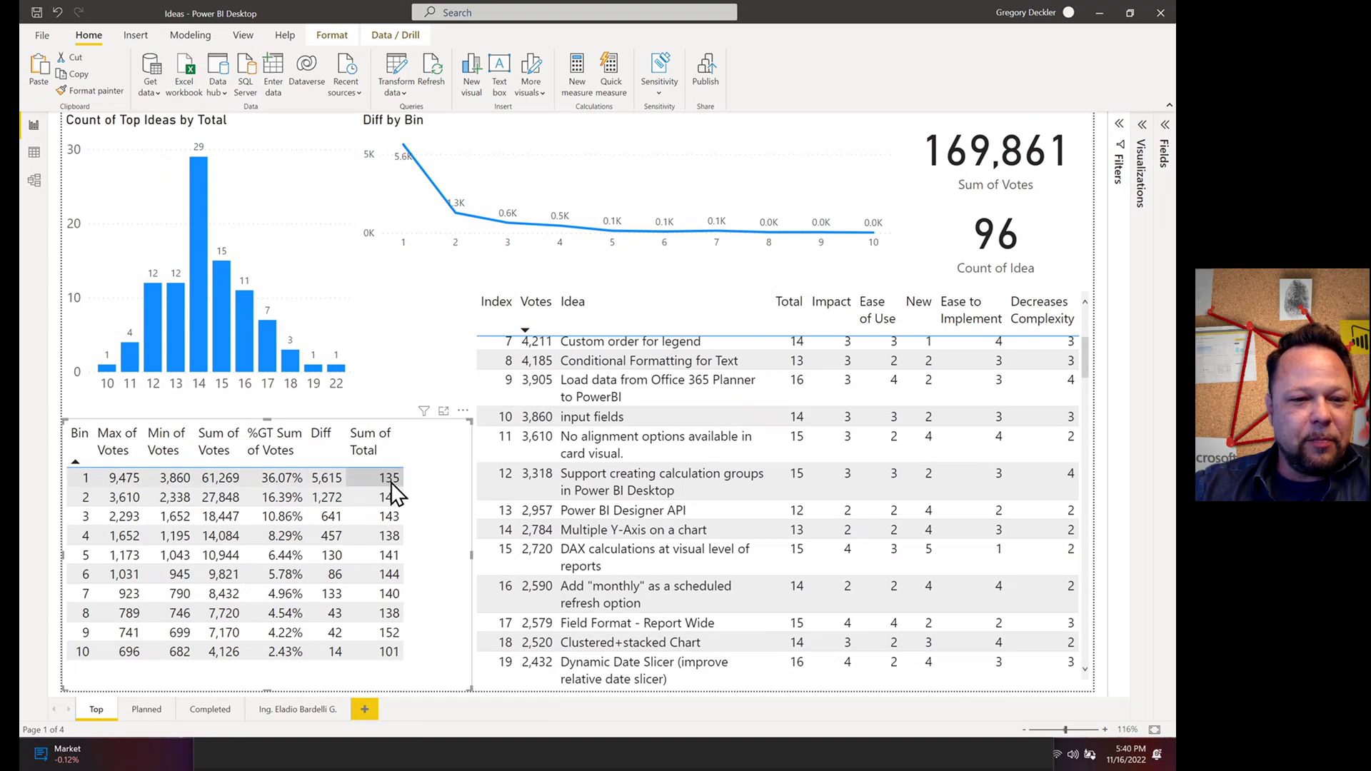
Alternate the report's cross-filter between bins 1 and 2 to compare their distributions of idea totals
{"action": "left_click", "coordinate": [80, 482]}
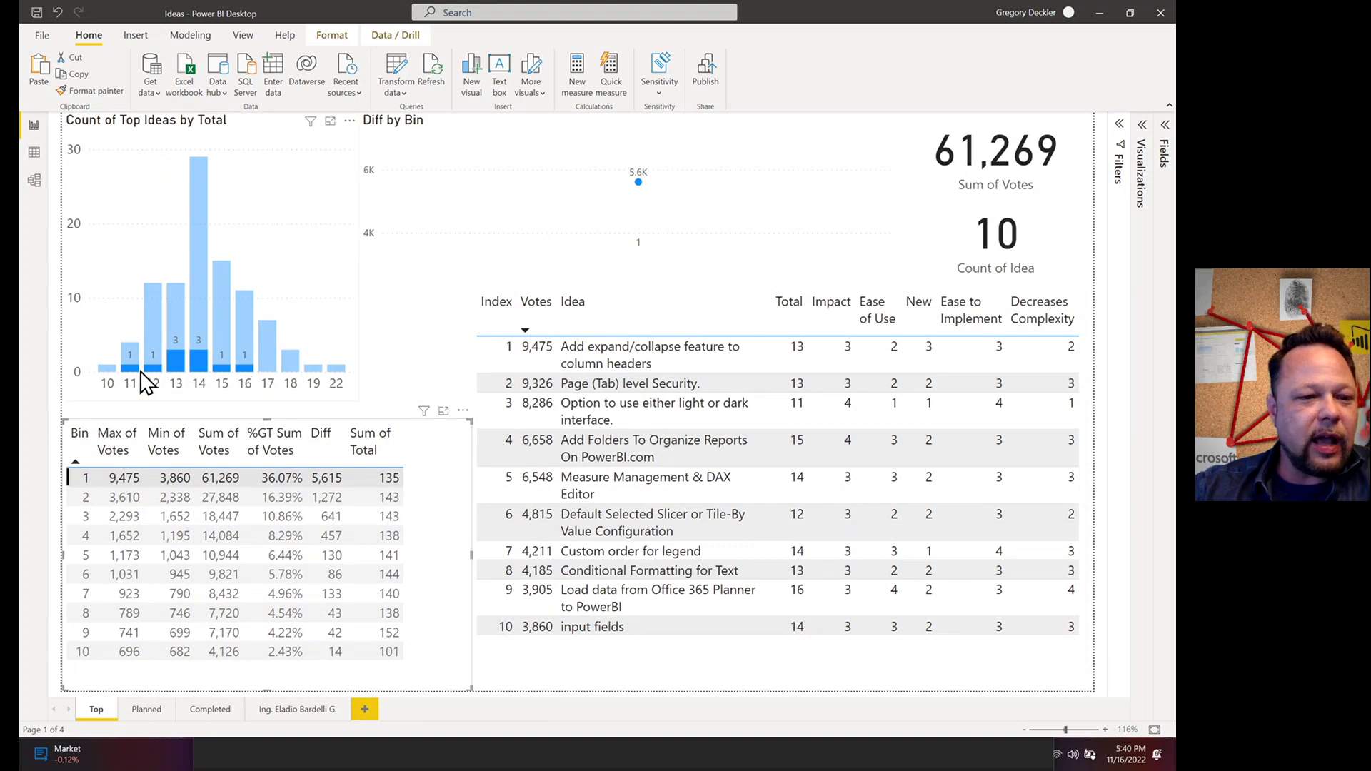
{"action": "left_click", "coordinate": [78, 497]}
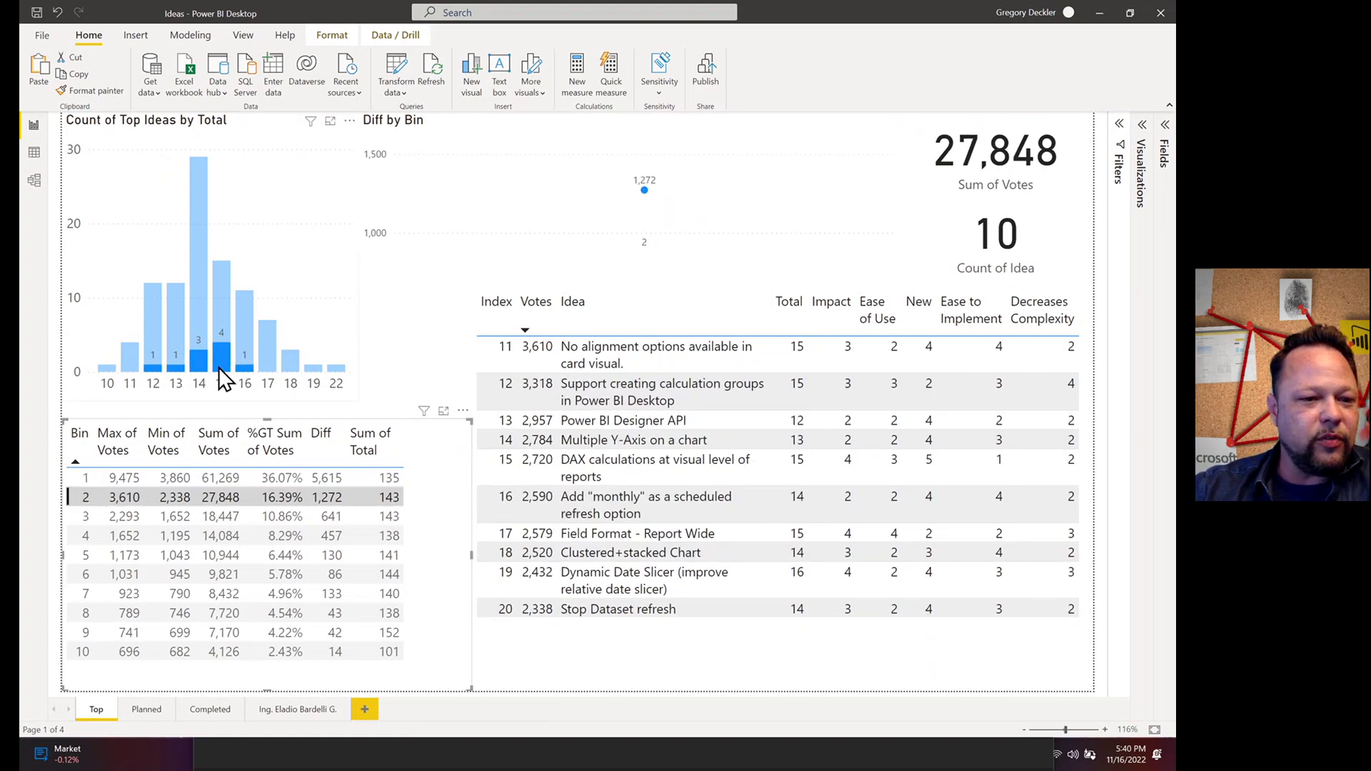
{"action": "left_click", "coordinate": [83, 477]}
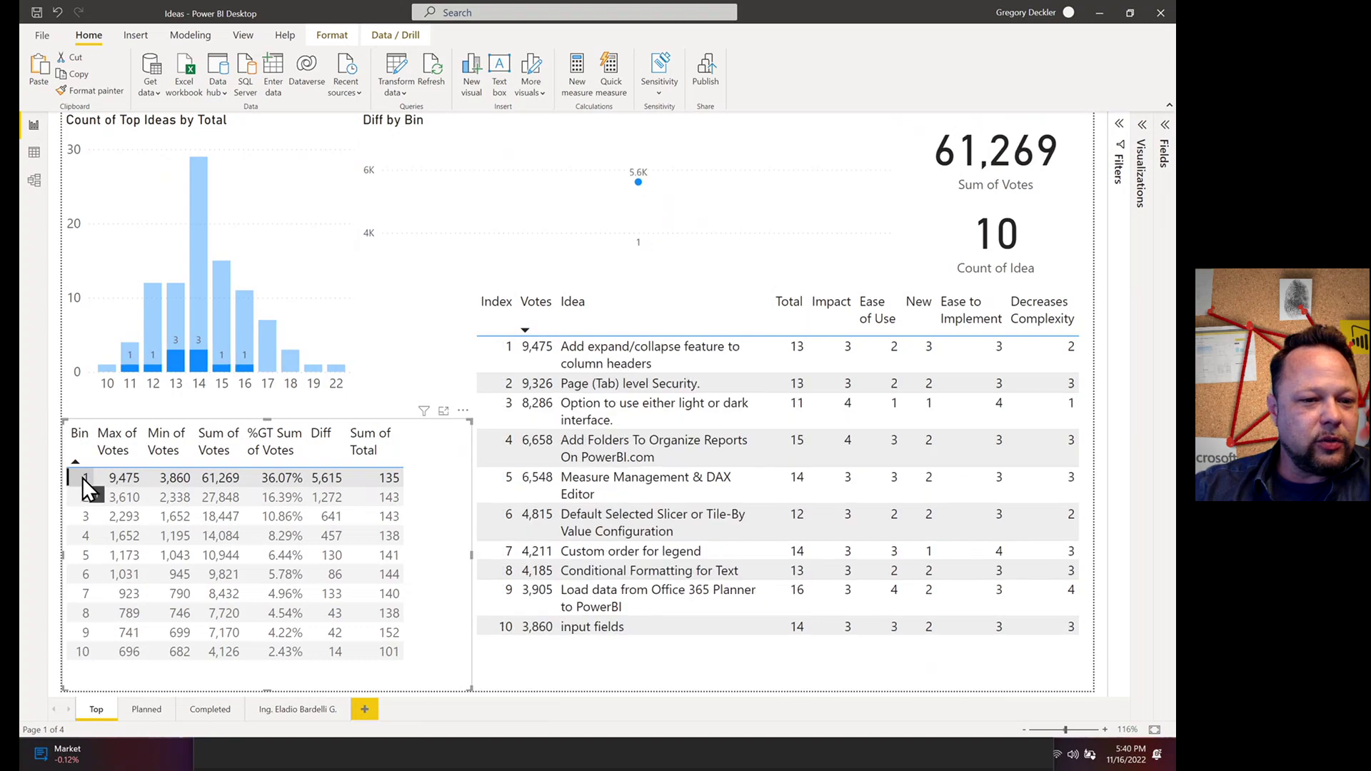
{"action": "left_click", "coordinate": [82, 496]}
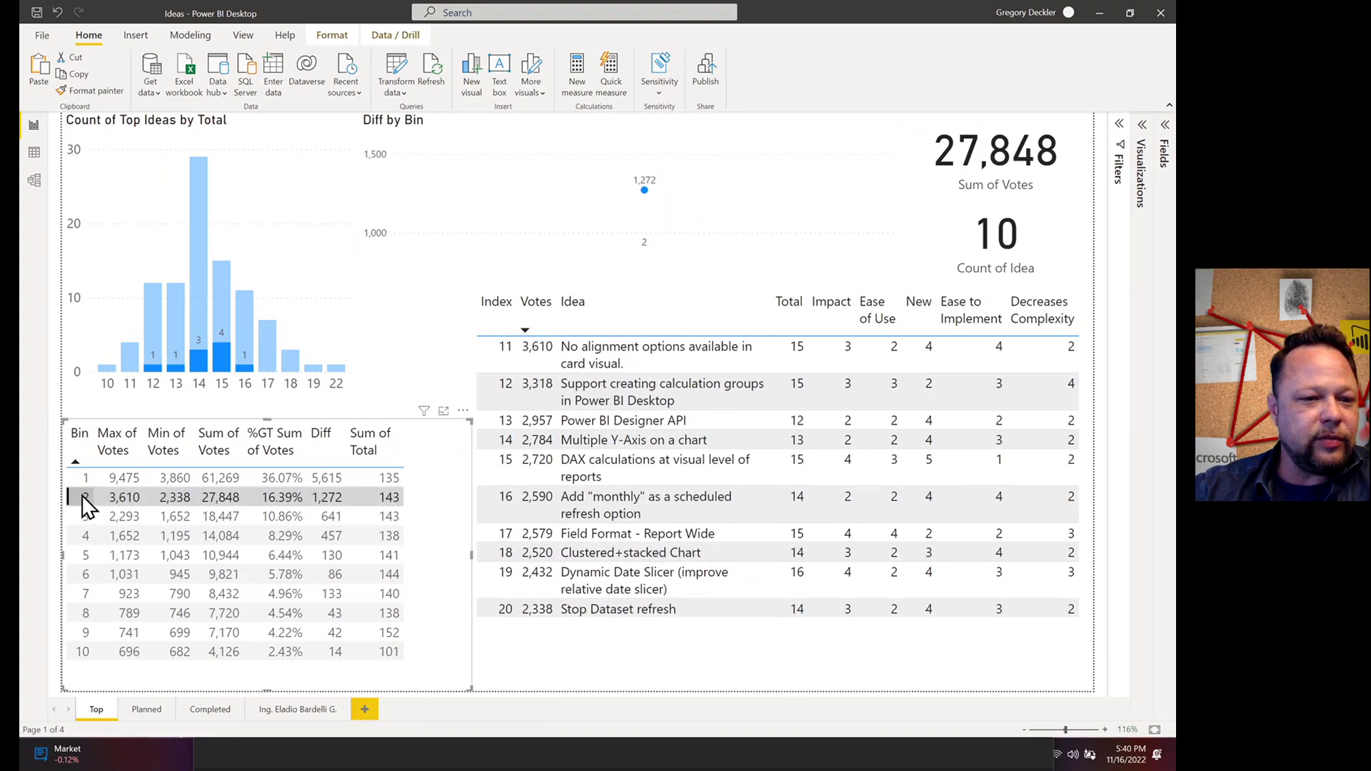
Cross-filter the report by bins 3 to 7 one after another to compare their idea totals, and clear the selection
{"action": "left_click", "coordinate": [78, 517]}
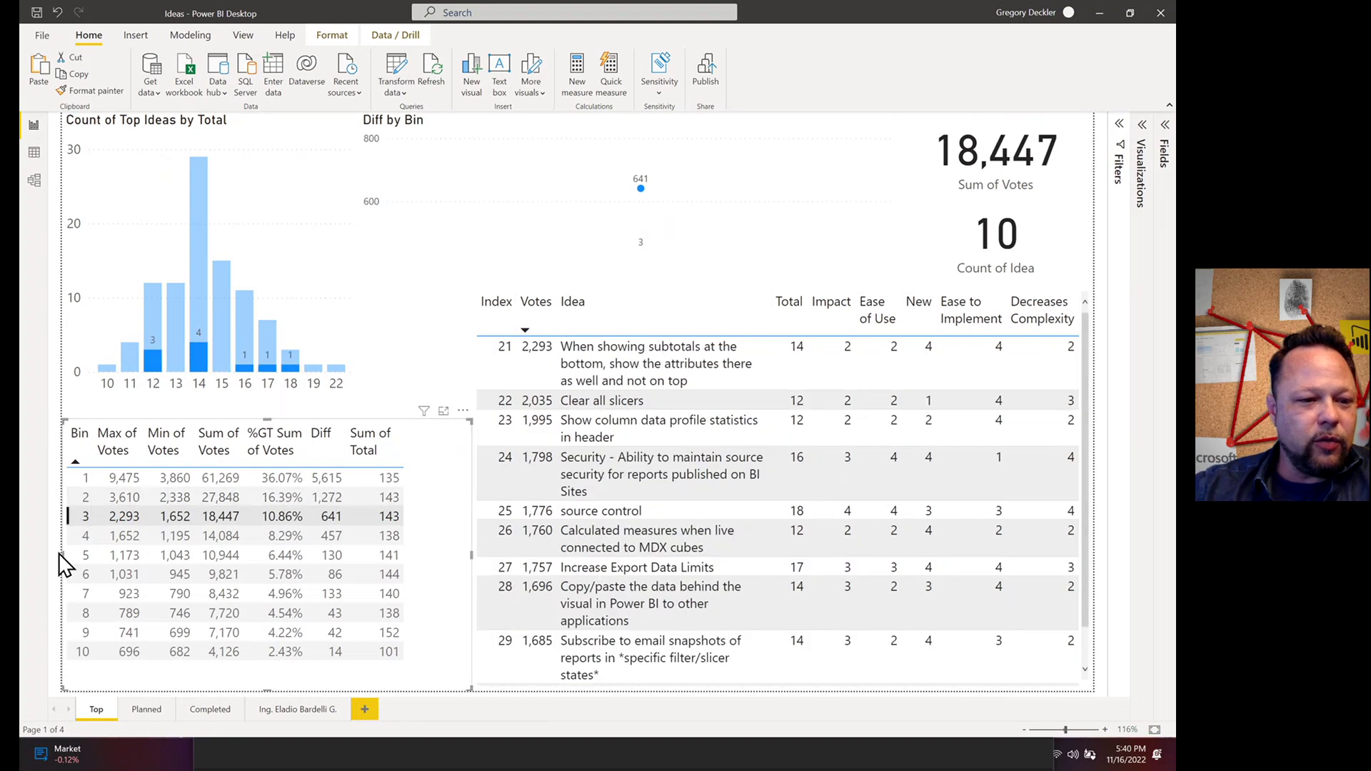
{"action": "left_click", "coordinate": [71, 537]}
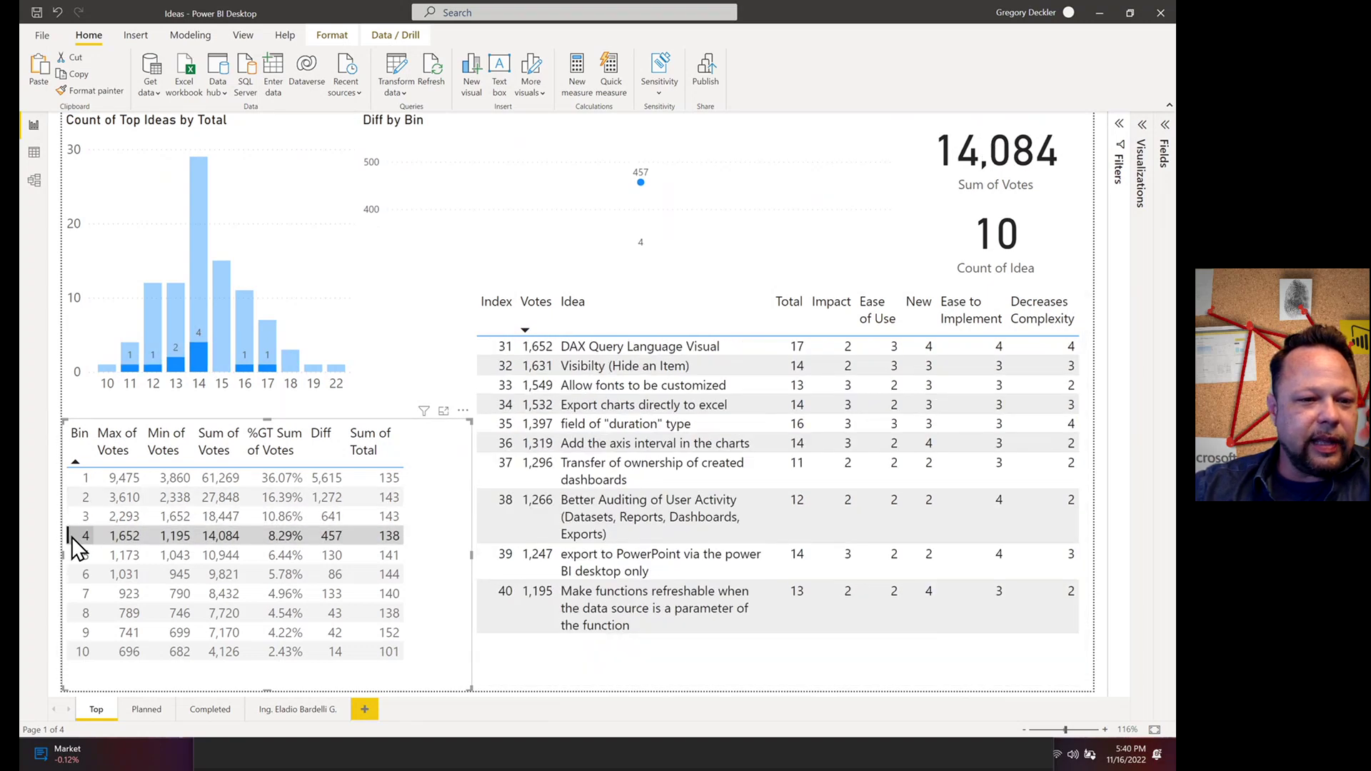
{"action": "left_click", "coordinate": [75, 556]}
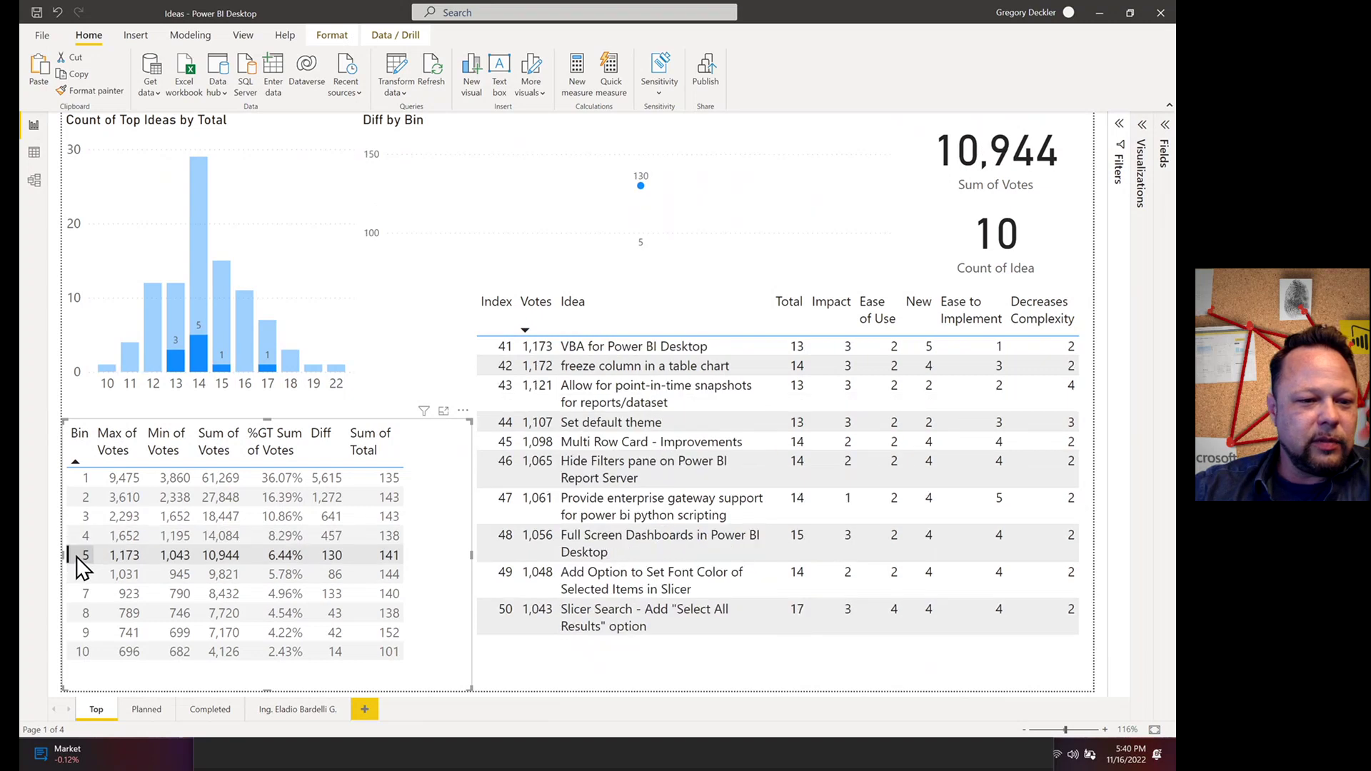
{"action": "left_click", "coordinate": [81, 577]}
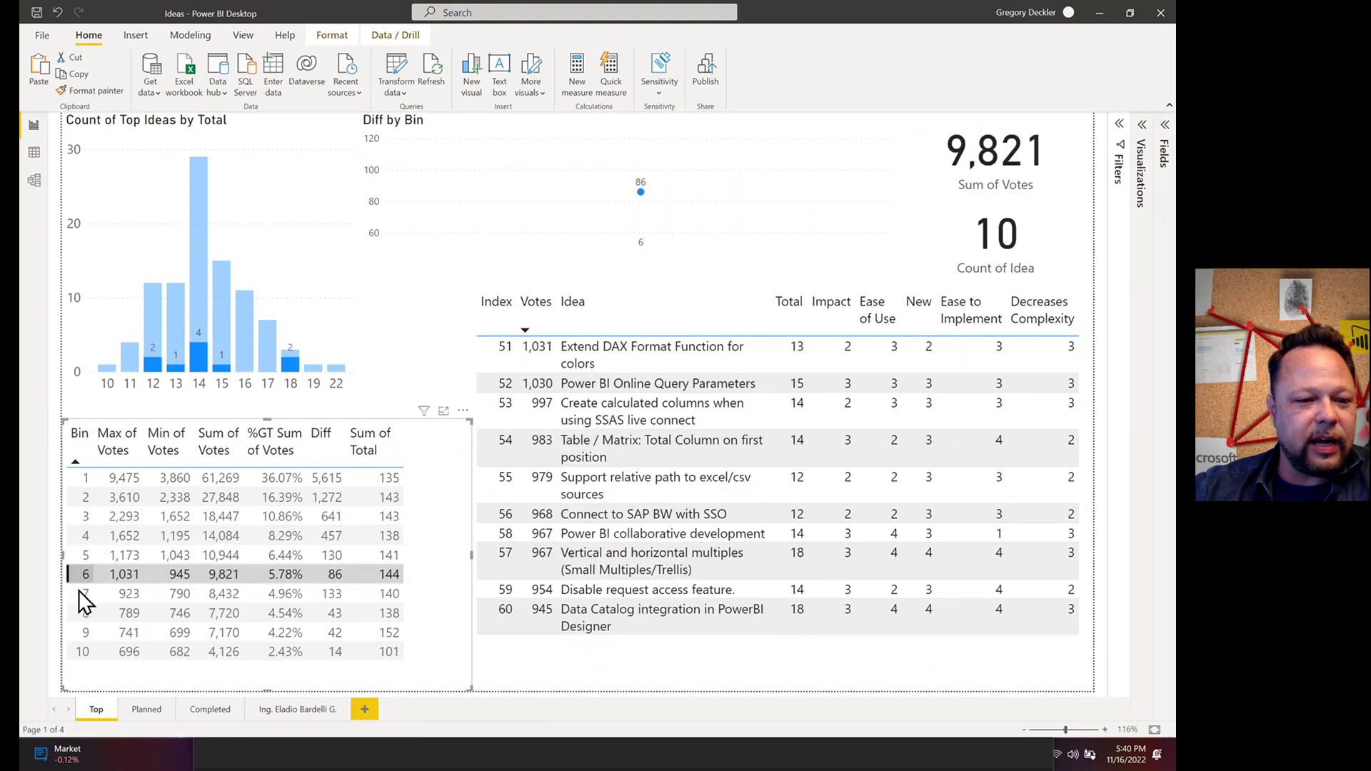
{"action": "left_click", "coordinate": [81, 593]}
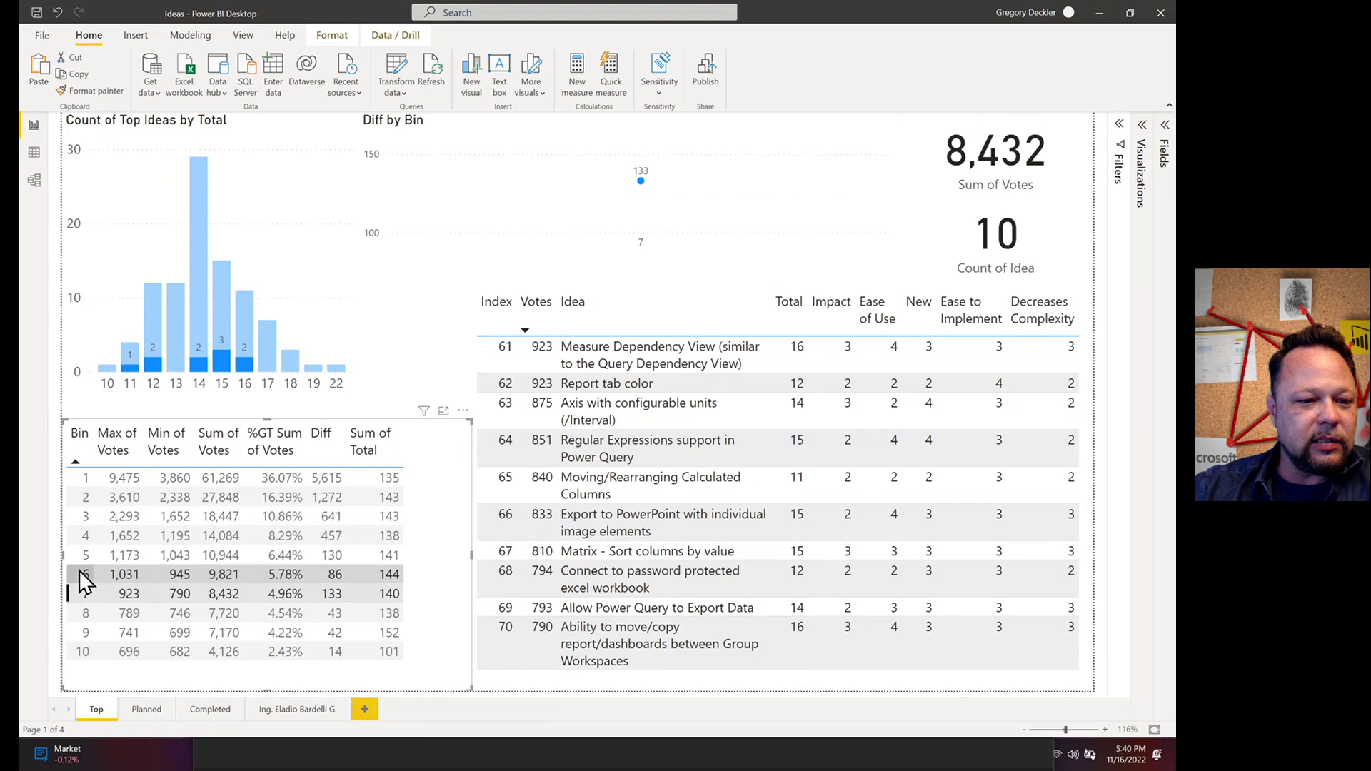
{"action": "left_click", "coordinate": [78, 572]}
{"action": "left_click", "coordinate": [78, 569]}
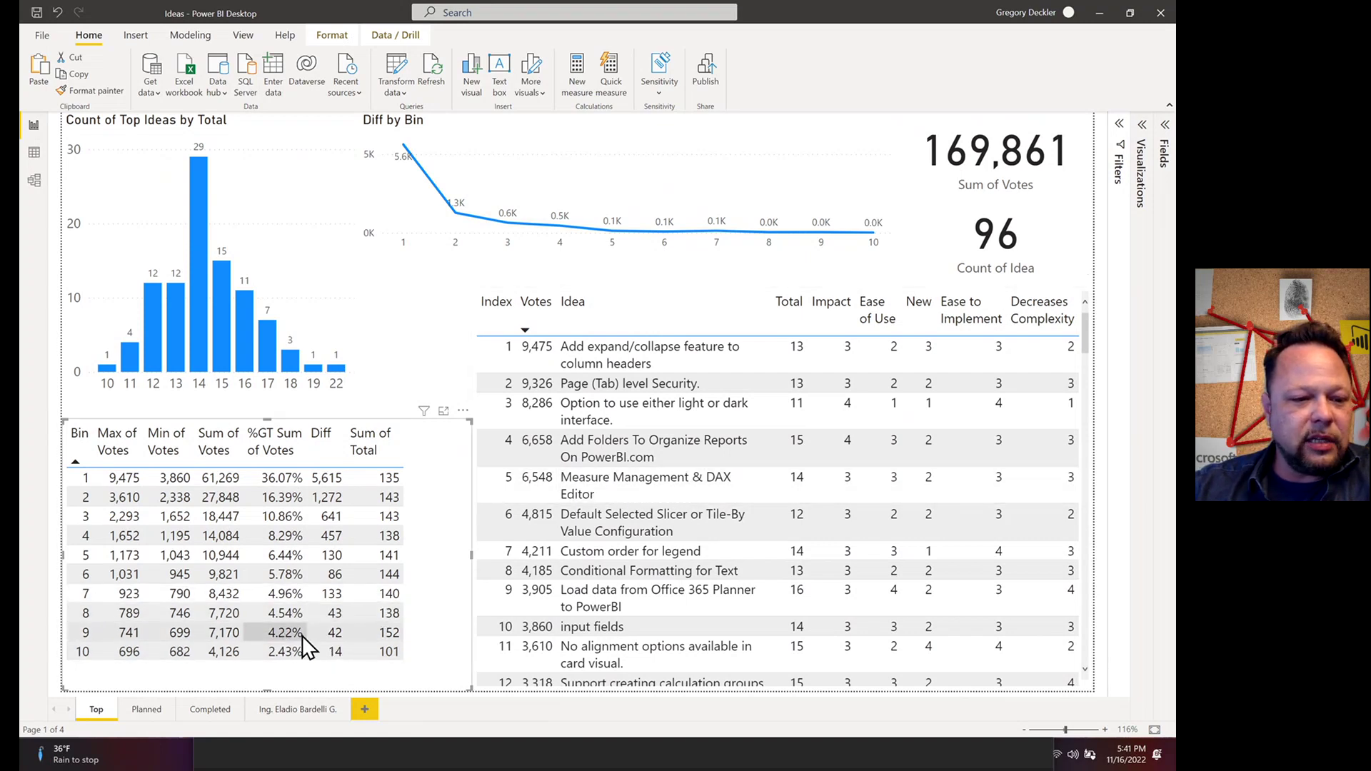
Cross-filter the report by bin 9 to examine its ideas and totals, and clear the selection
{"action": "left_click", "coordinate": [79, 634]}
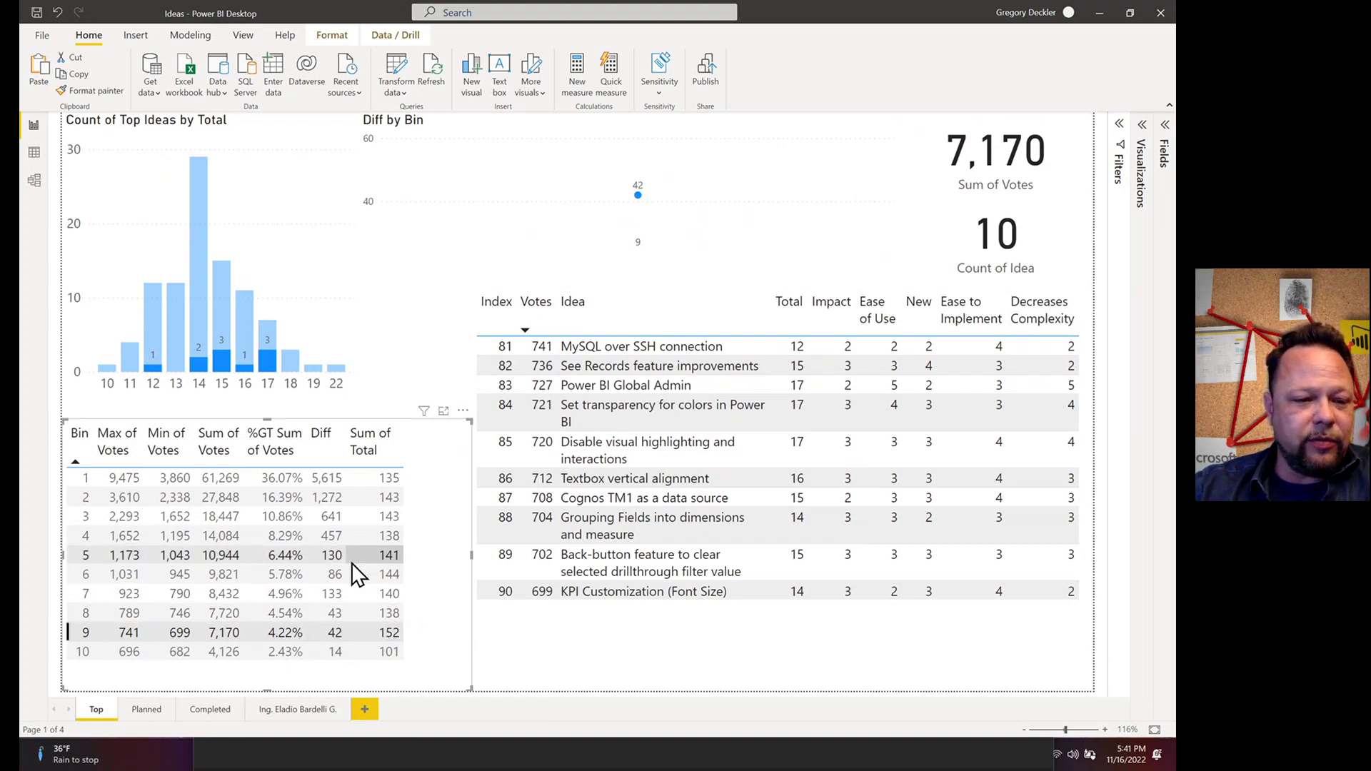
{"action": "left_click", "coordinate": [82, 634]}
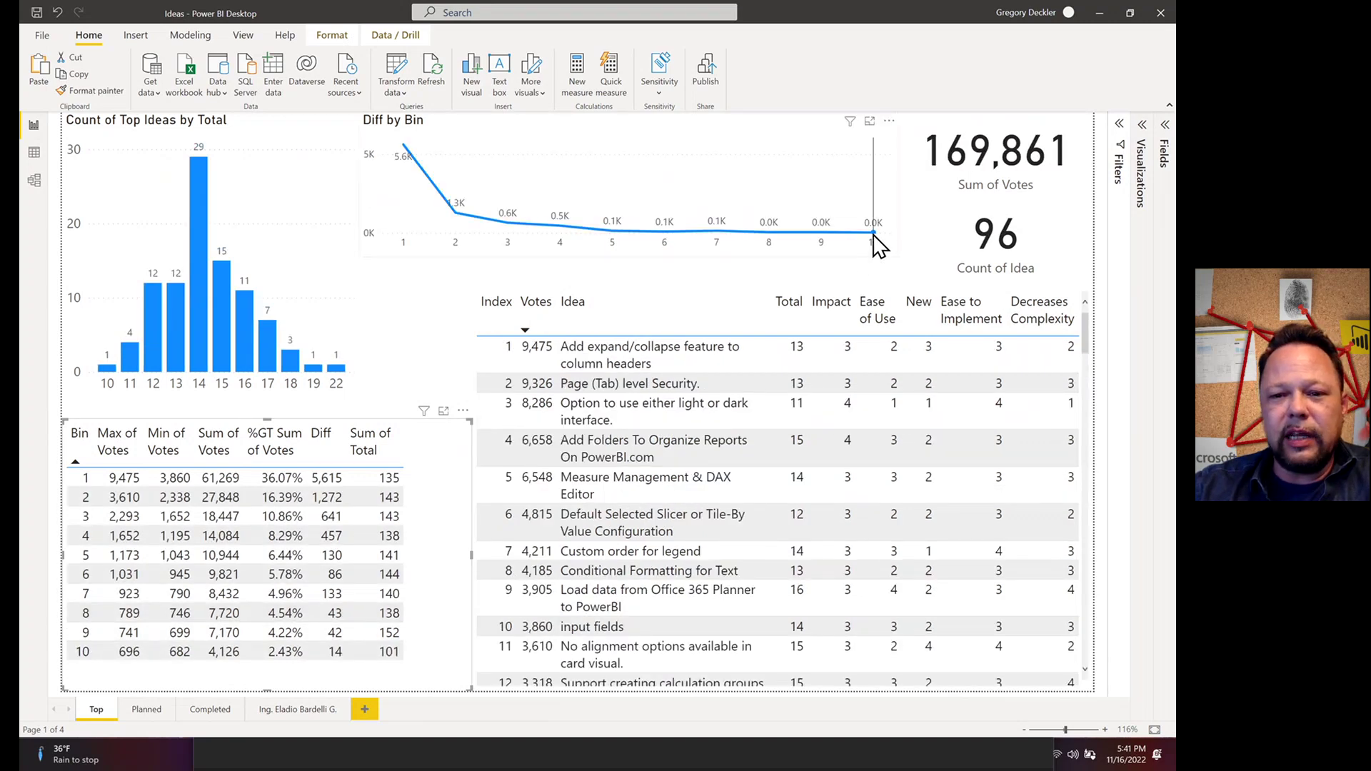
Inspect the Diff by Bin line from bin 10 back to 7, cross-filter the report by bin 7, and clear the selection
{"action": "mouse_move", "coordinate": [874, 236]}
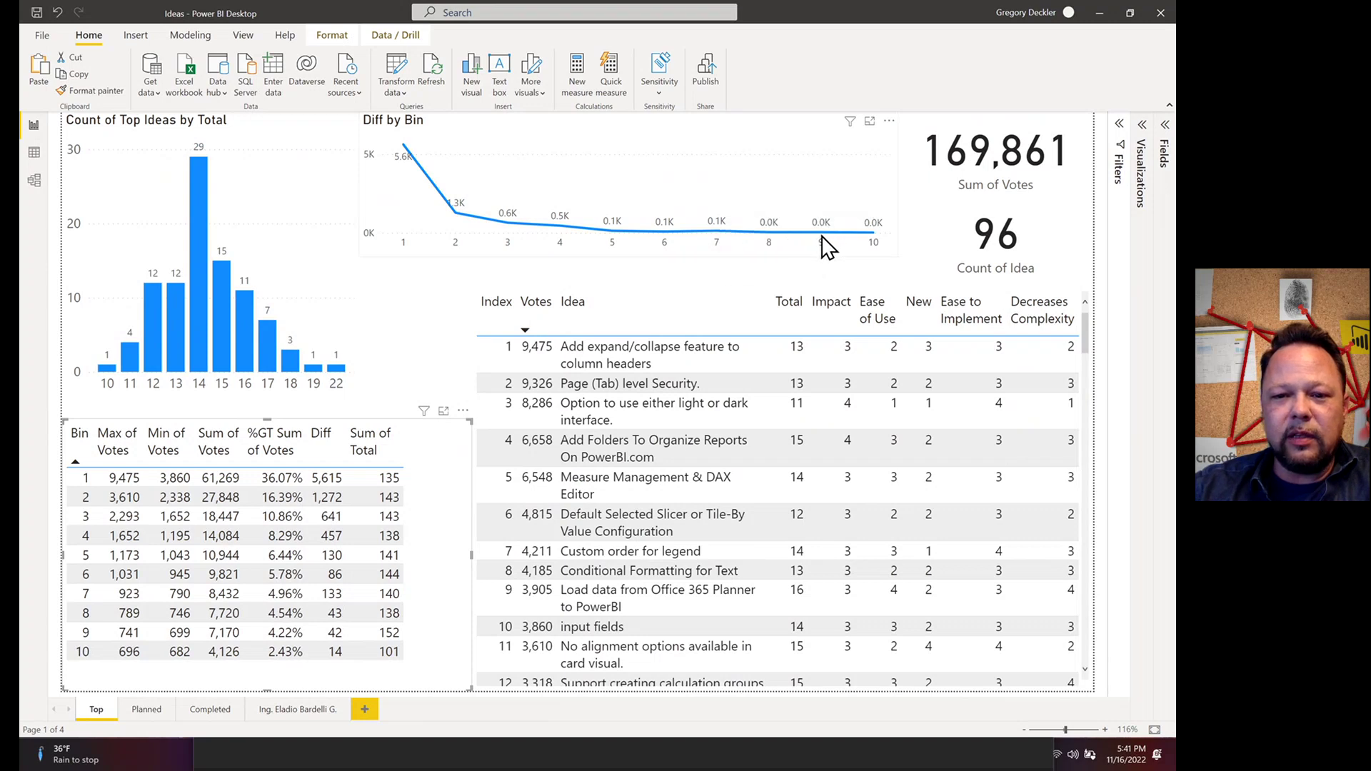
{"action": "mouse_move", "coordinate": [826, 243]}
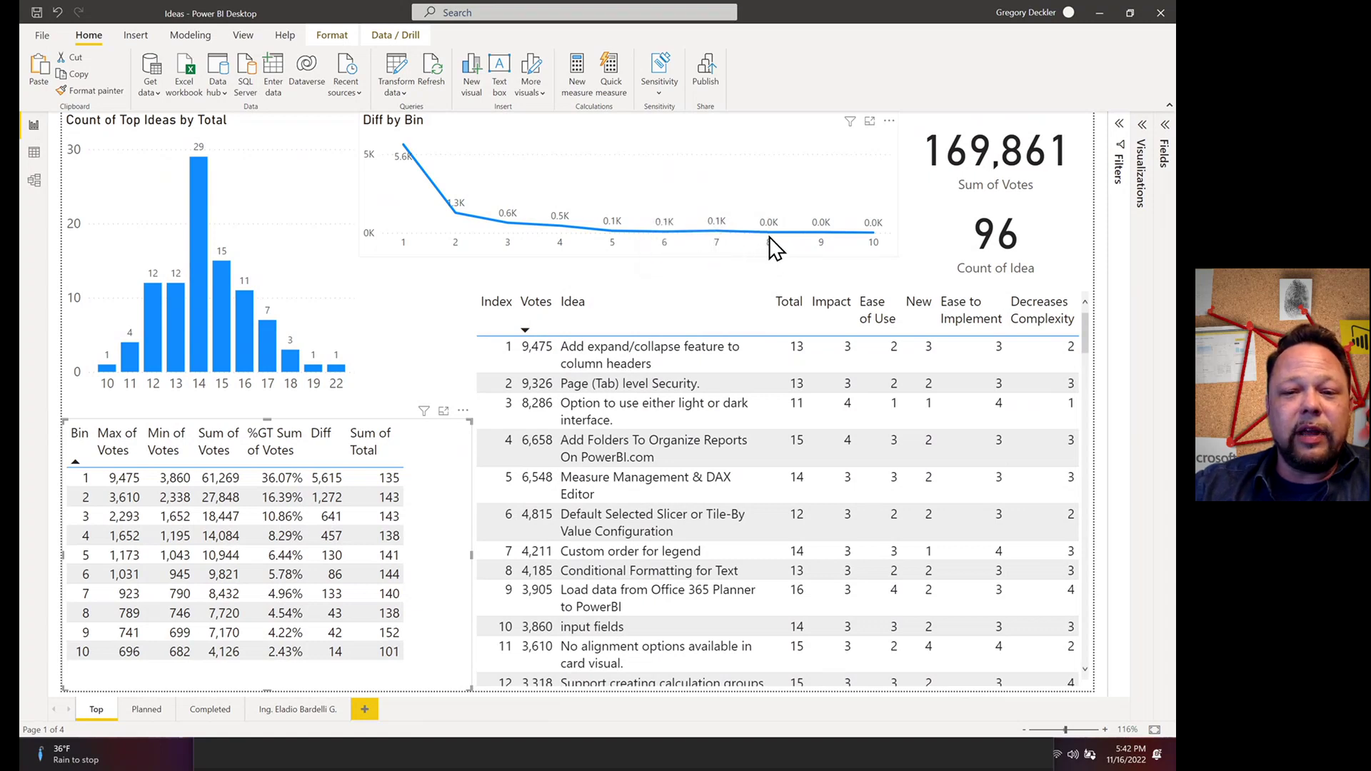
{"action": "mouse_move", "coordinate": [718, 236]}
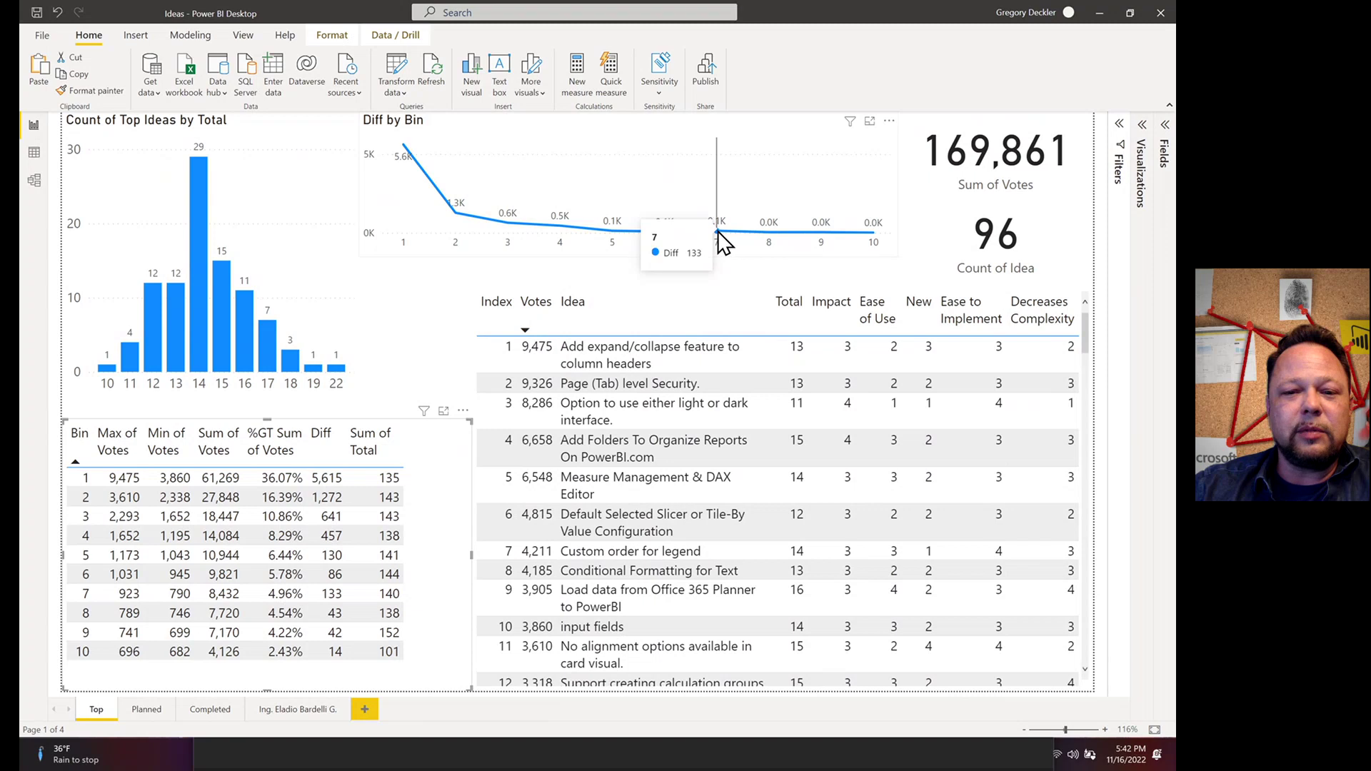
{"action": "left_click", "coordinate": [77, 591]}
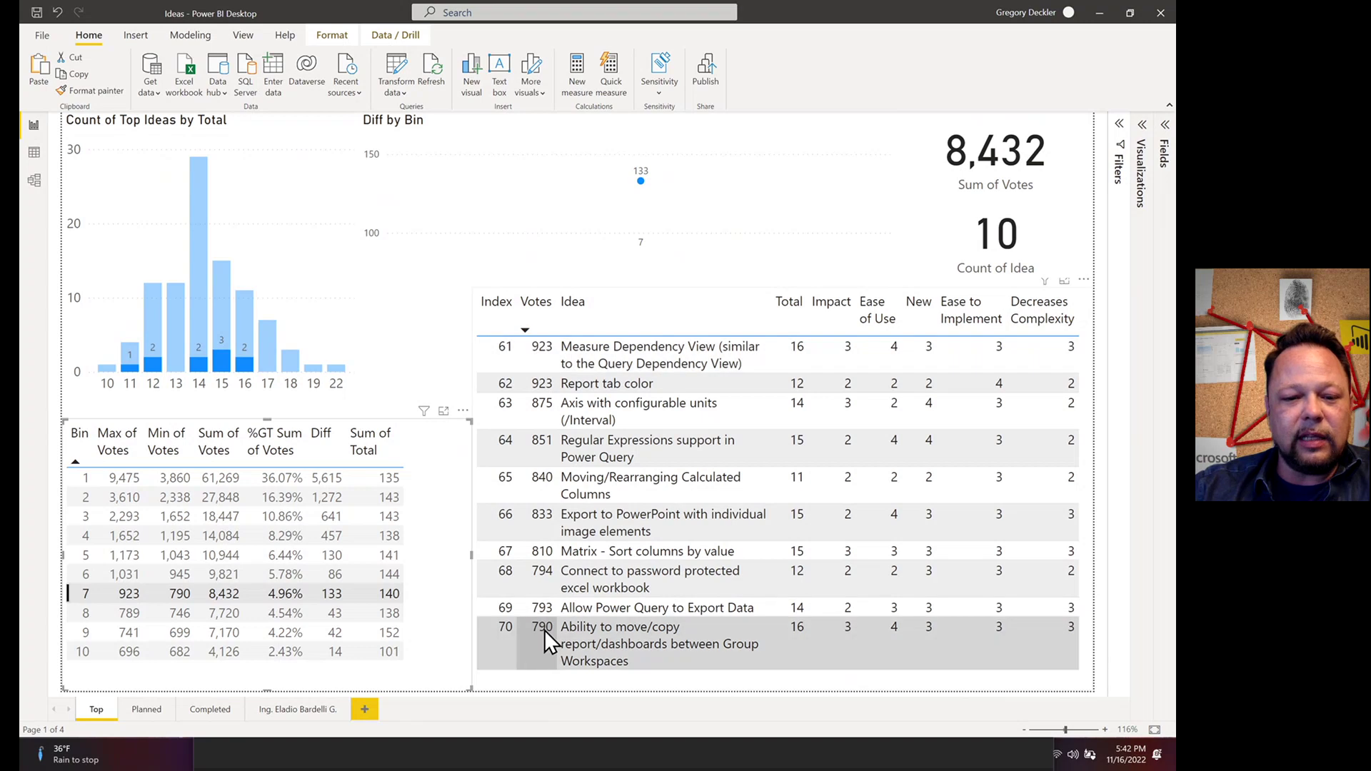
{"action": "left_click", "coordinate": [75, 593]}
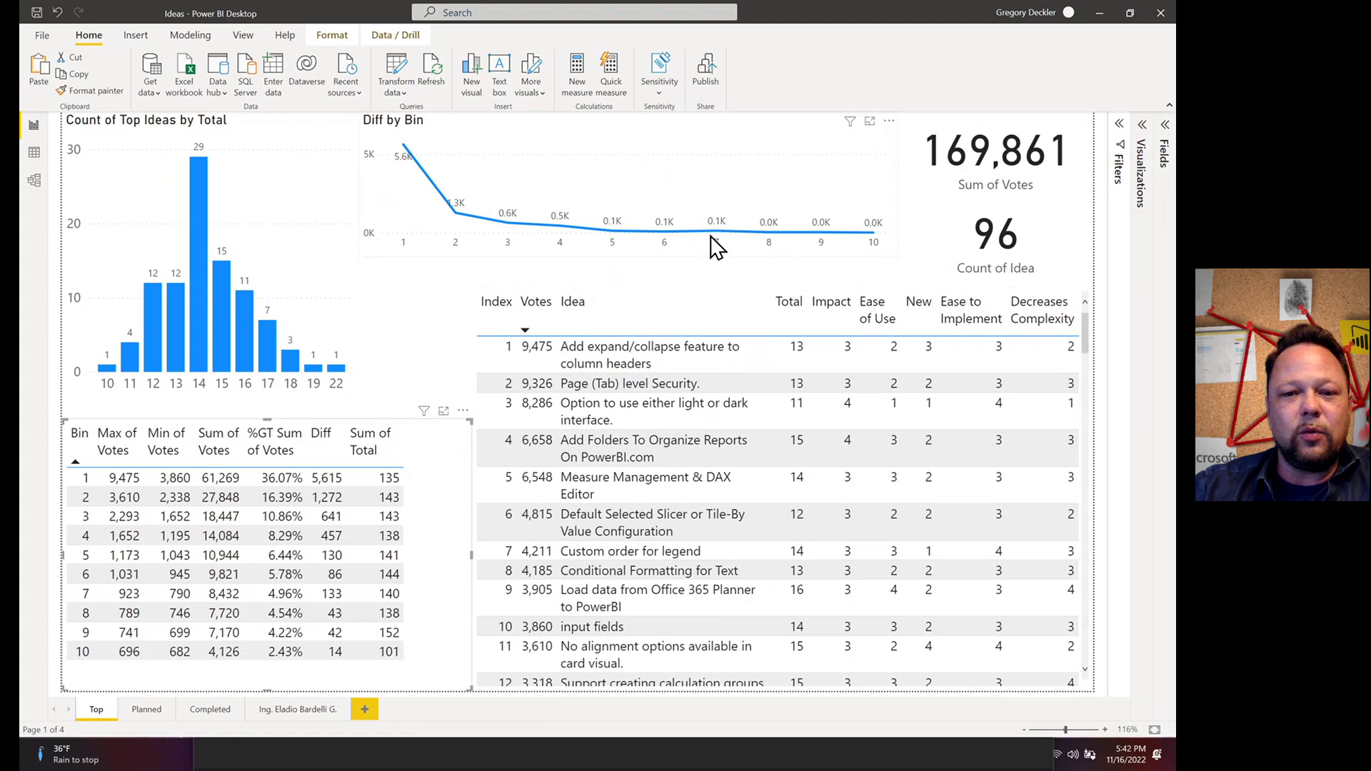
Read the Diff by Bin line's values from bin 7 back to bin 1, and deselect the bin table
{"action": "mouse_move", "coordinate": [717, 234]}
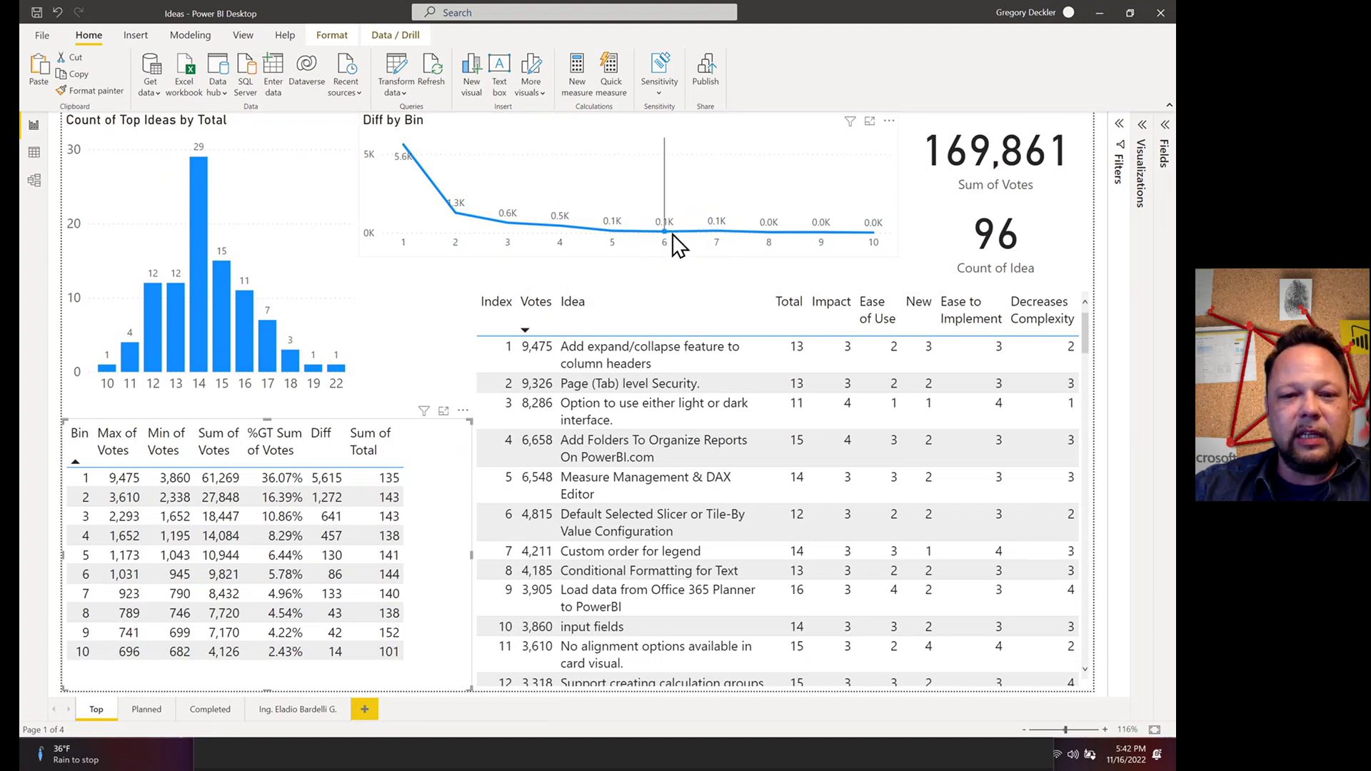
{"action": "mouse_move", "coordinate": [667, 239]}
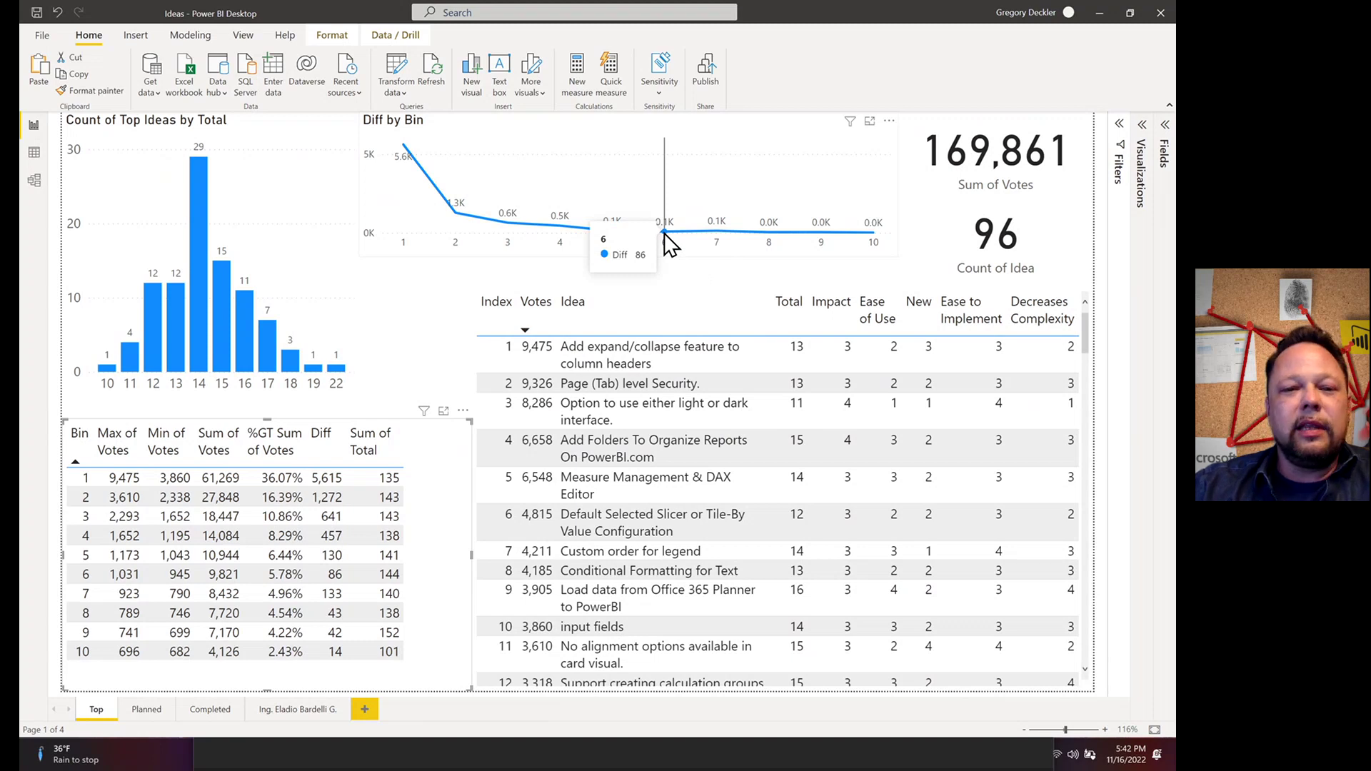
{"action": "mouse_move", "coordinate": [614, 236]}
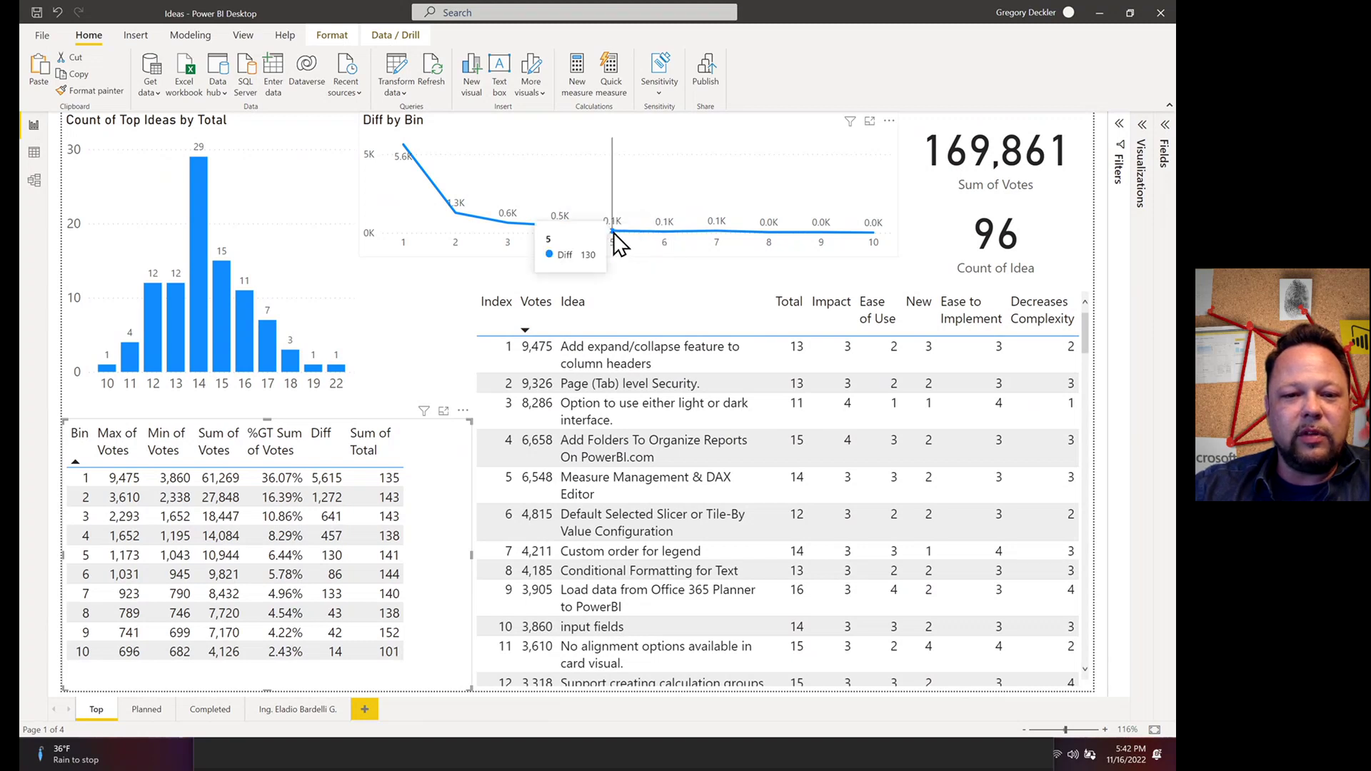
{"action": "mouse_move", "coordinate": [568, 230]}
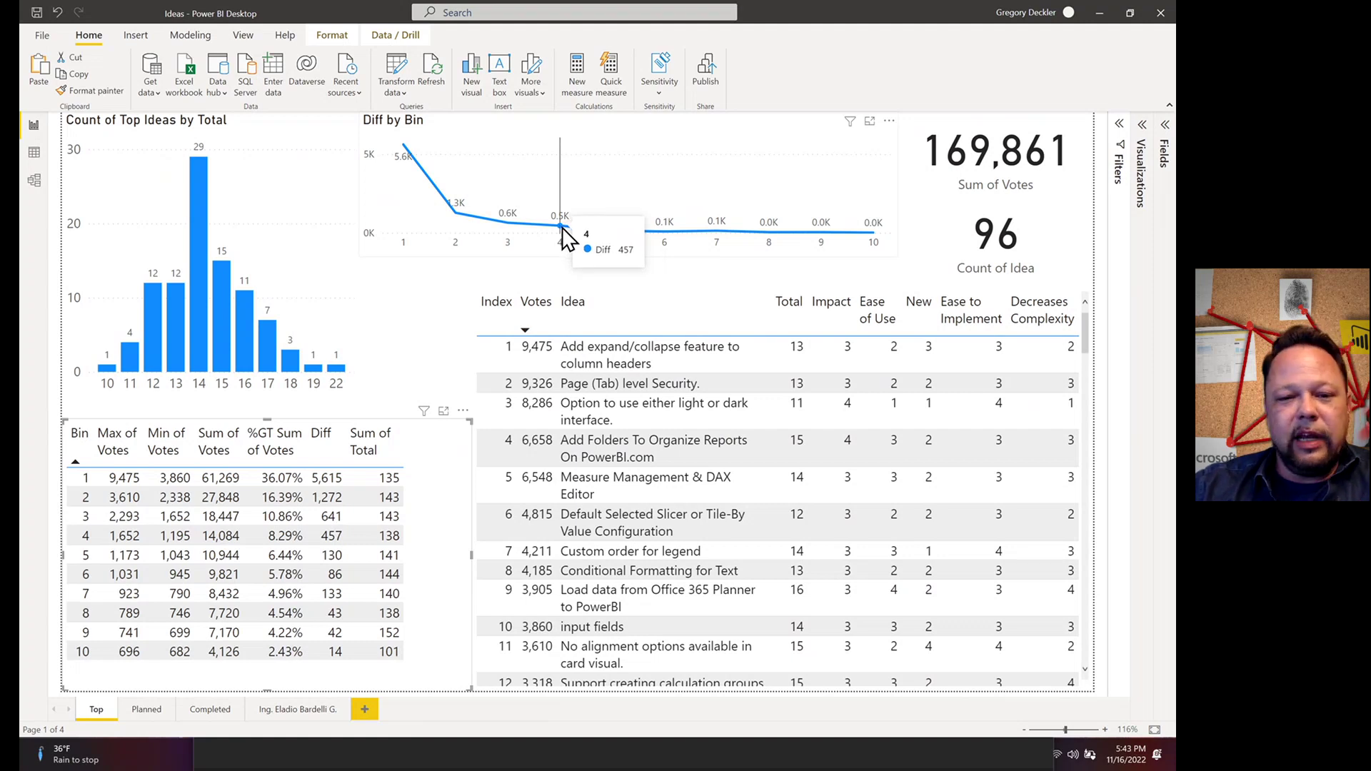
{"action": "mouse_move", "coordinate": [524, 227]}
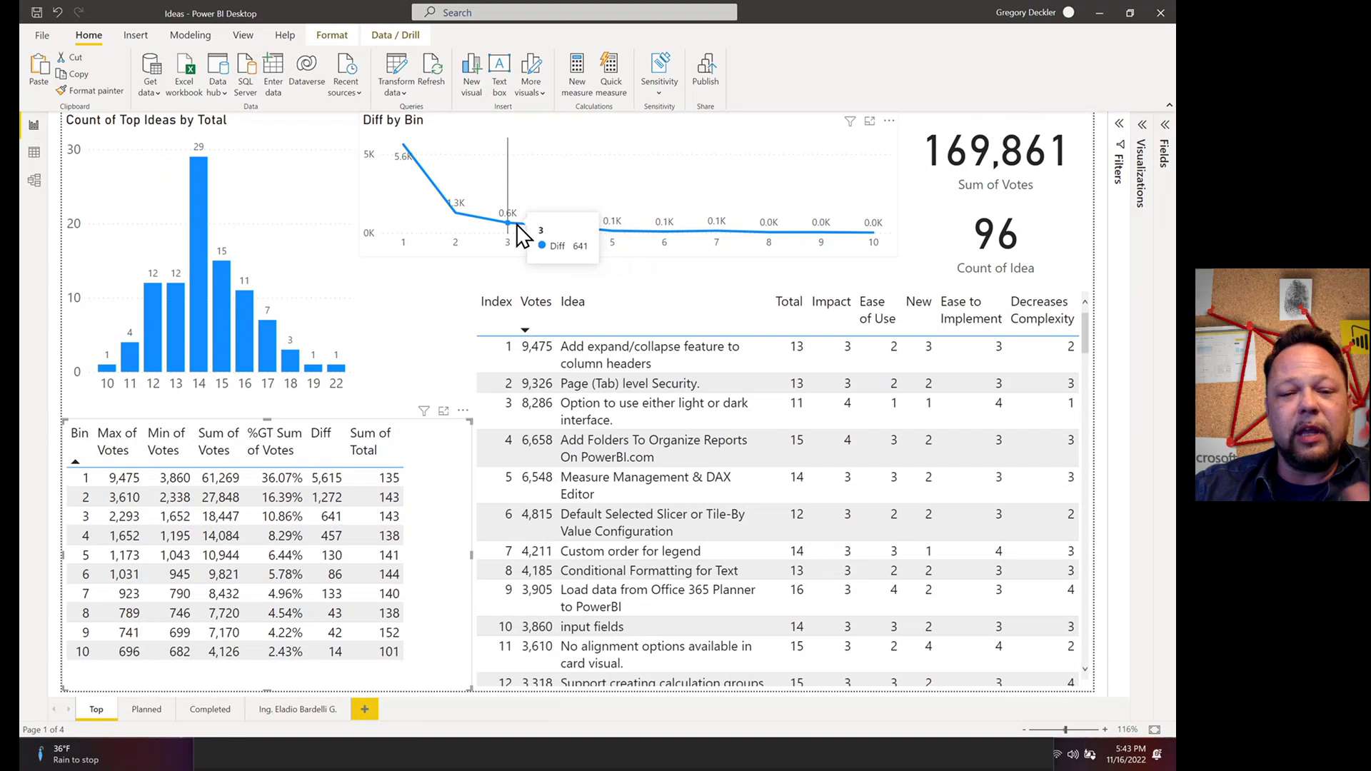
{"action": "mouse_move", "coordinate": [457, 231]}
{"action": "mouse_move", "coordinate": [403, 214]}
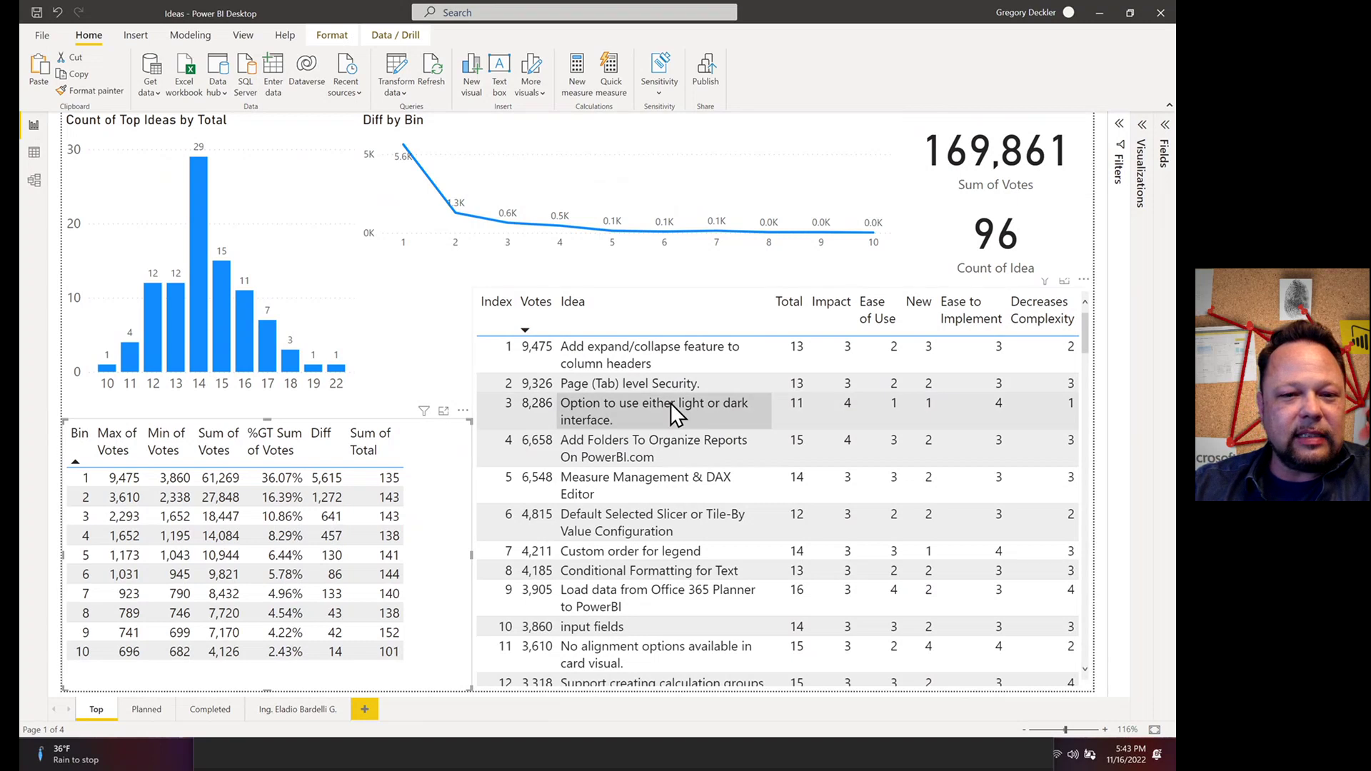
{"action": "left_click", "coordinate": [423, 389]}
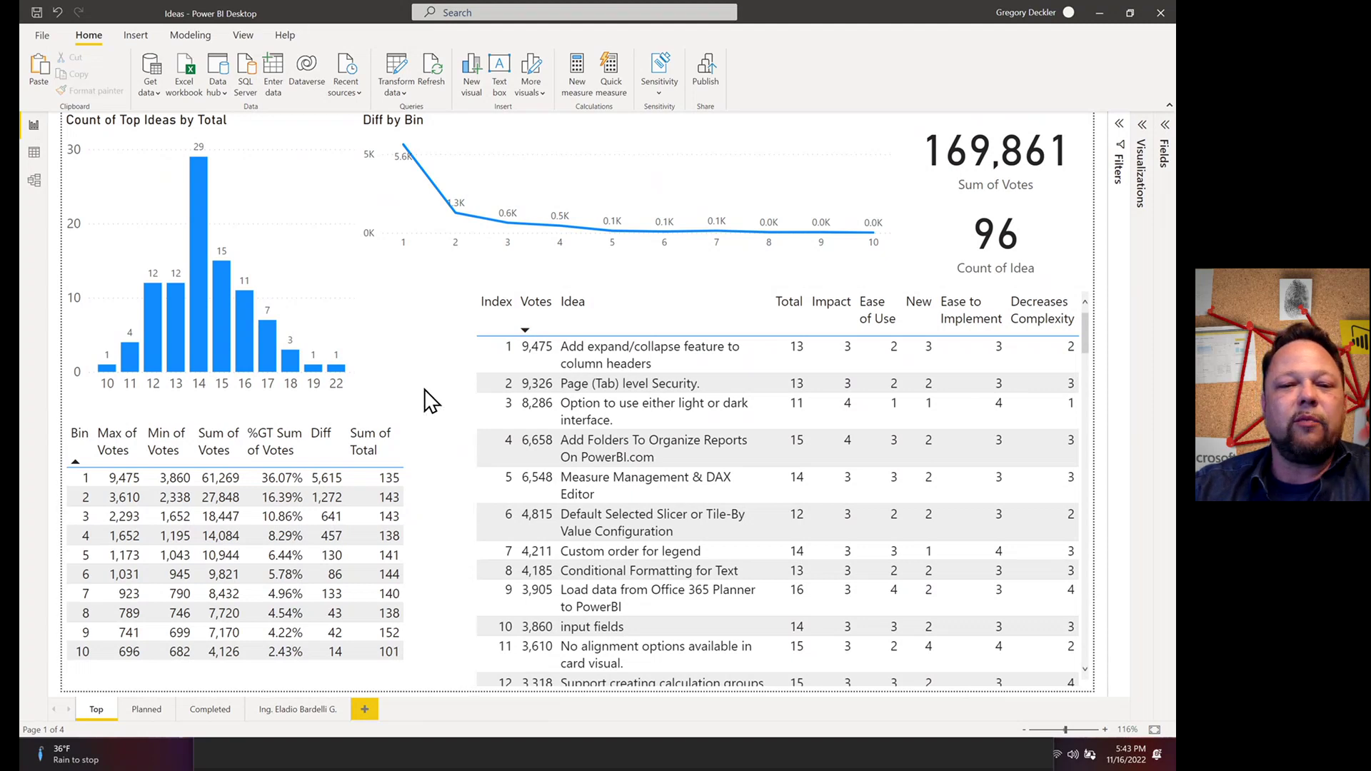
Show the Planned report page, cross-filter its column chart by scores 20 and 16 in turn, and clear the selection
{"action": "left_click", "coordinate": [150, 711]}
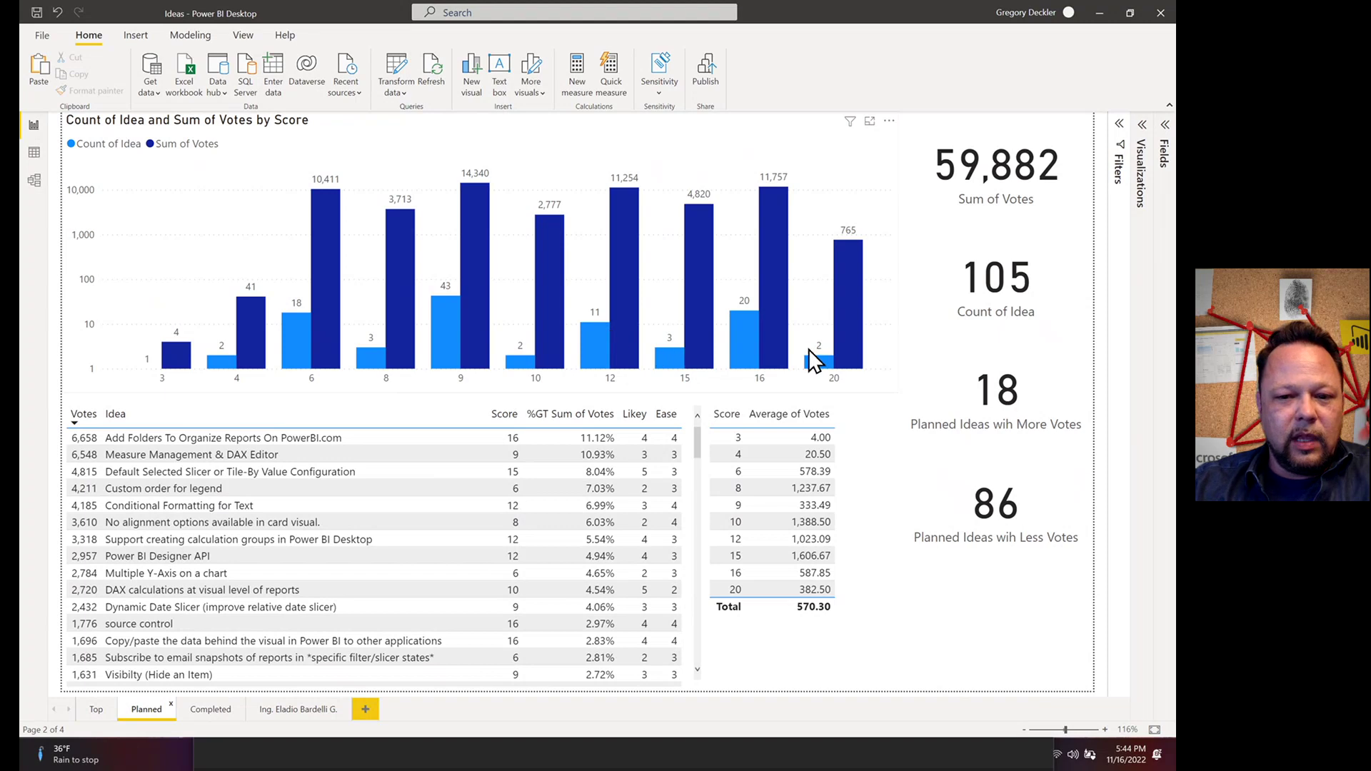
{"action": "left_click", "coordinate": [821, 362]}
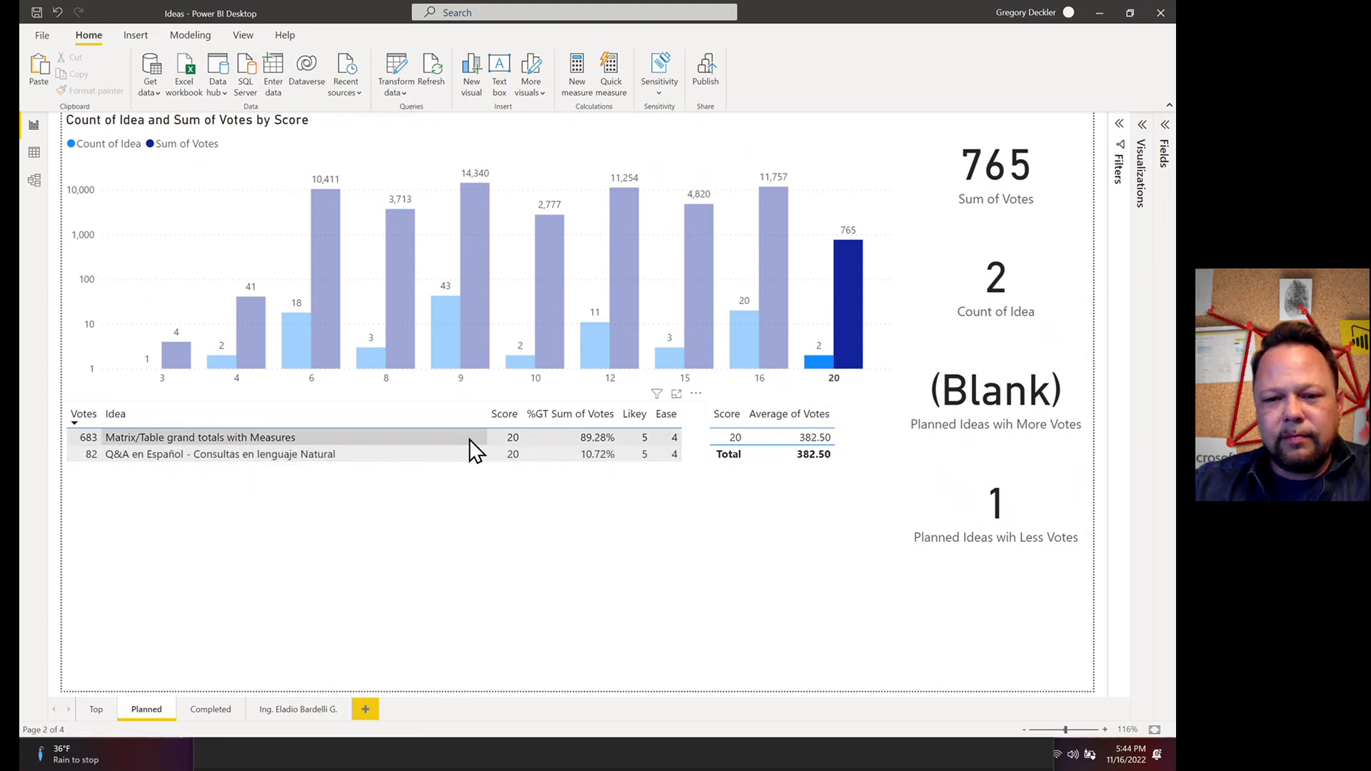
{"action": "left_click", "coordinate": [821, 361]}
{"action": "left_click", "coordinate": [743, 334]}
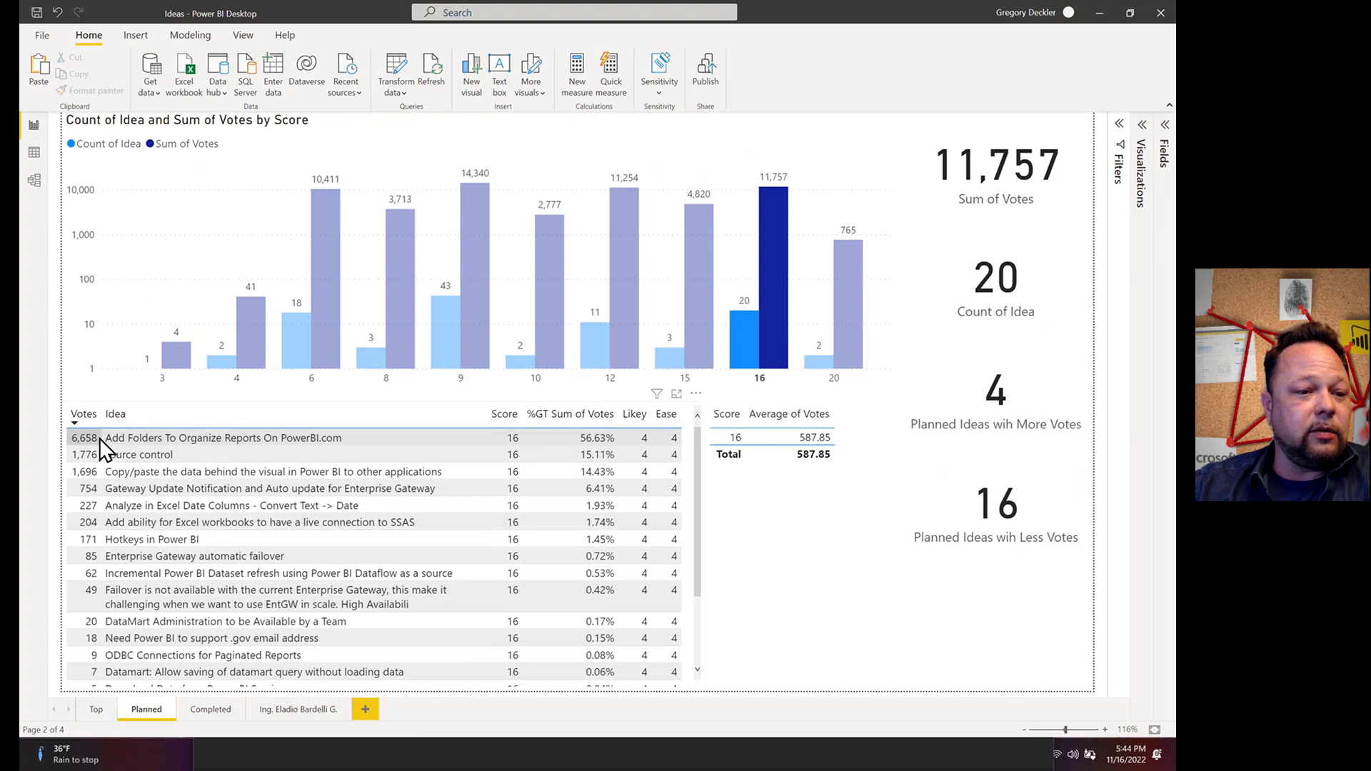
{"action": "left_click", "coordinate": [738, 341]}
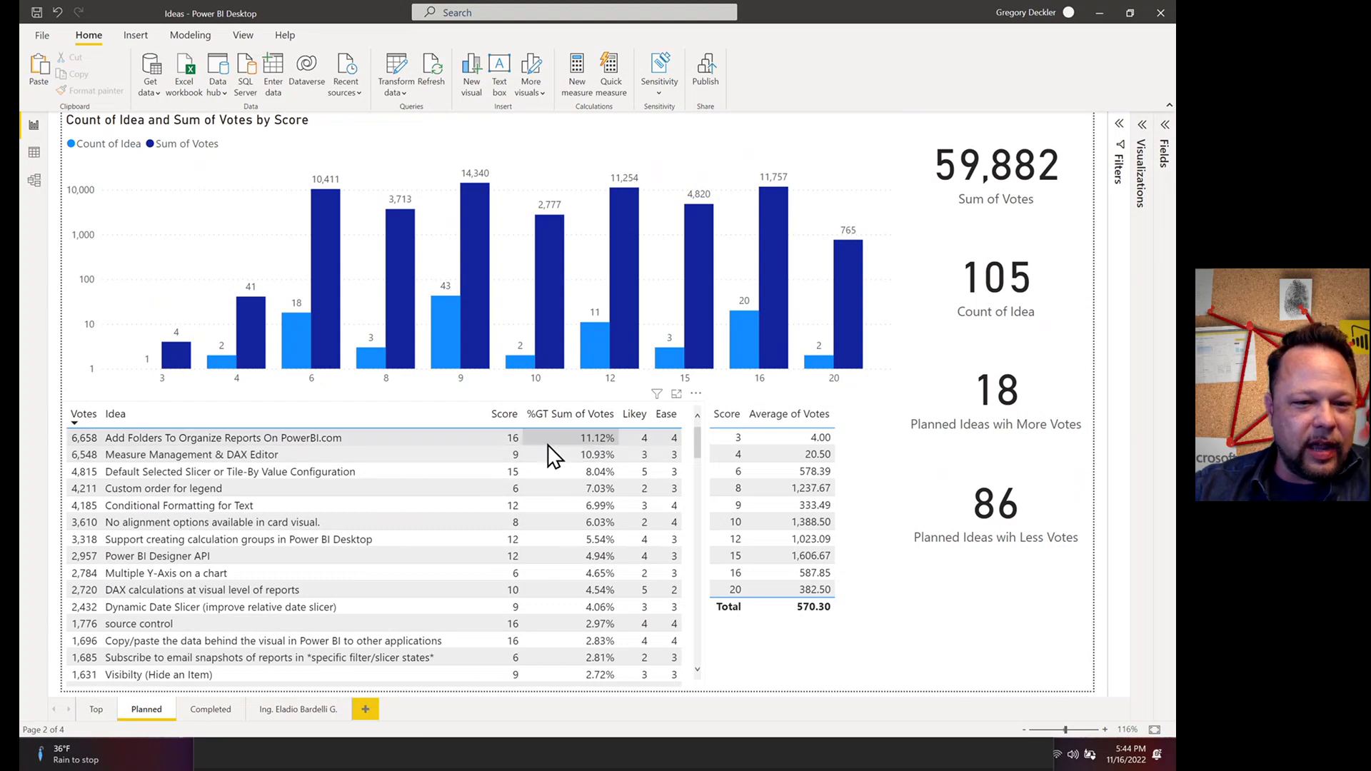
Cross-filter the planned ideas by scores 15 and 16 from the average-votes table, and clear the selection
{"action": "left_click", "coordinate": [700, 450]}
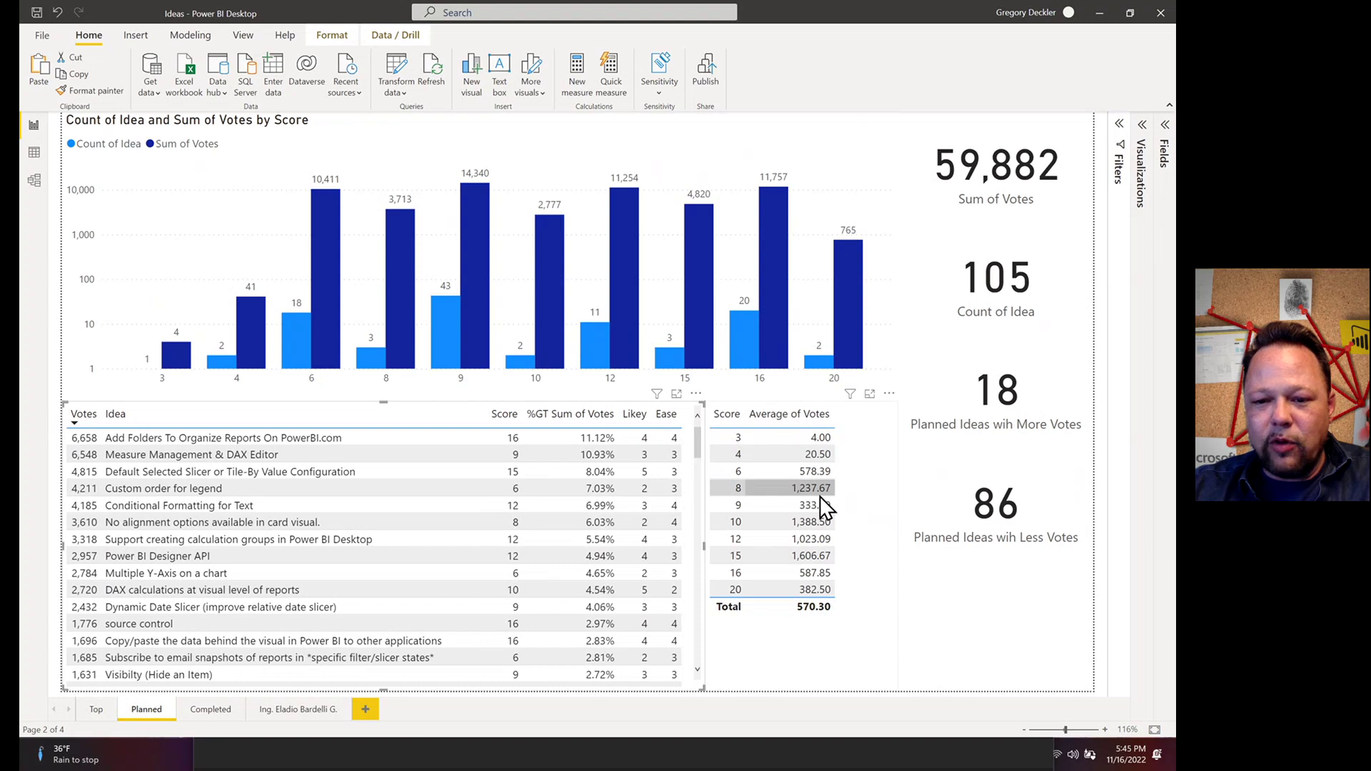
{"action": "left_click", "coordinate": [733, 557]}
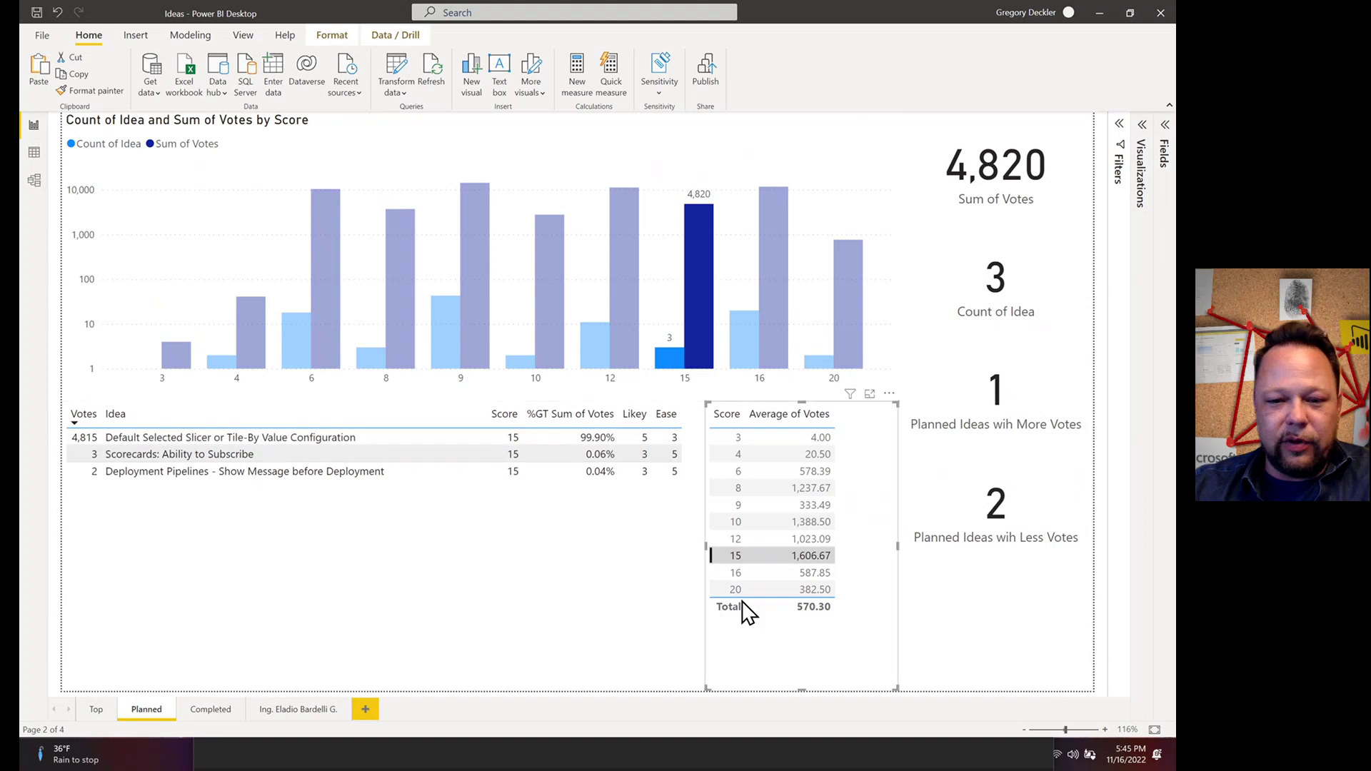
{"action": "left_click", "coordinate": [722, 571]}
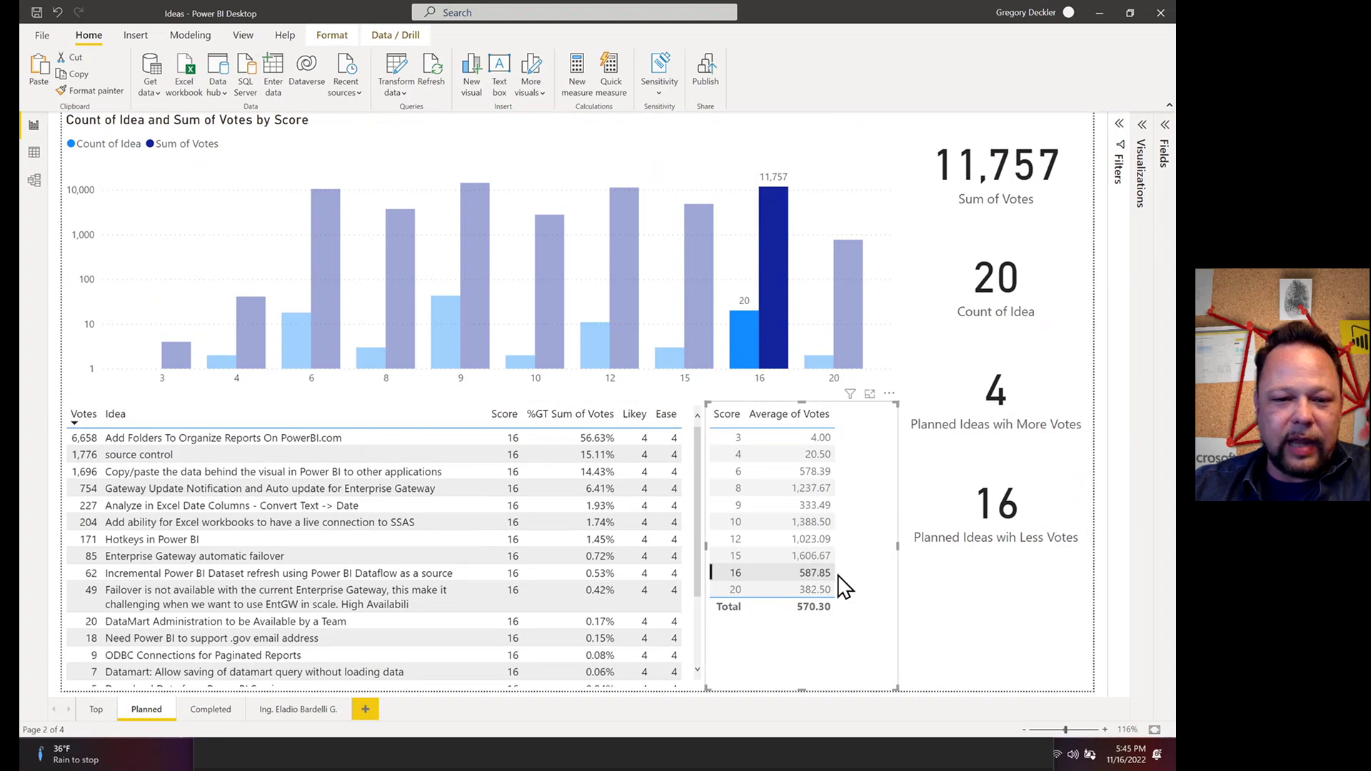
{"action": "left_click", "coordinate": [726, 576]}
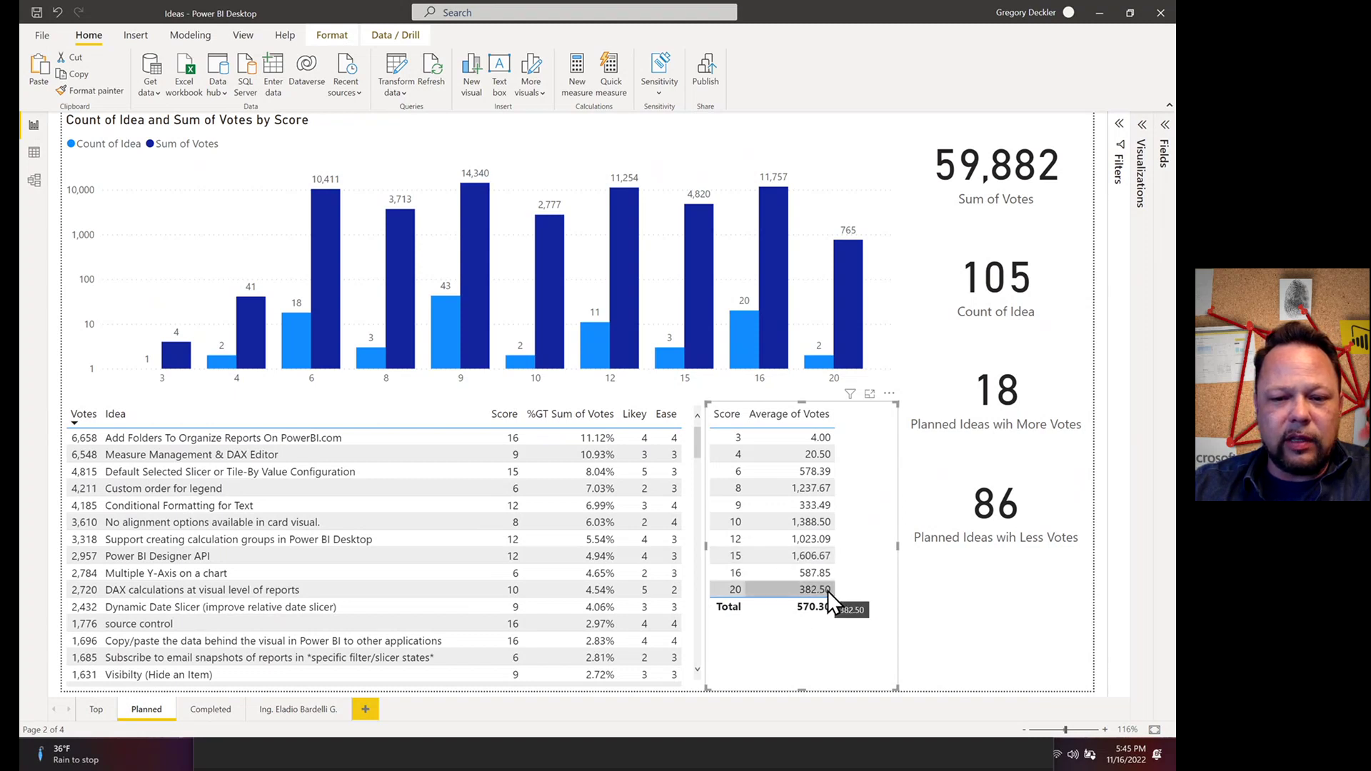
Cross-filter the planned ideas by scores 15, 10 and 8 one after another to compare their averages, and clear the selection
{"action": "left_click", "coordinate": [734, 556]}
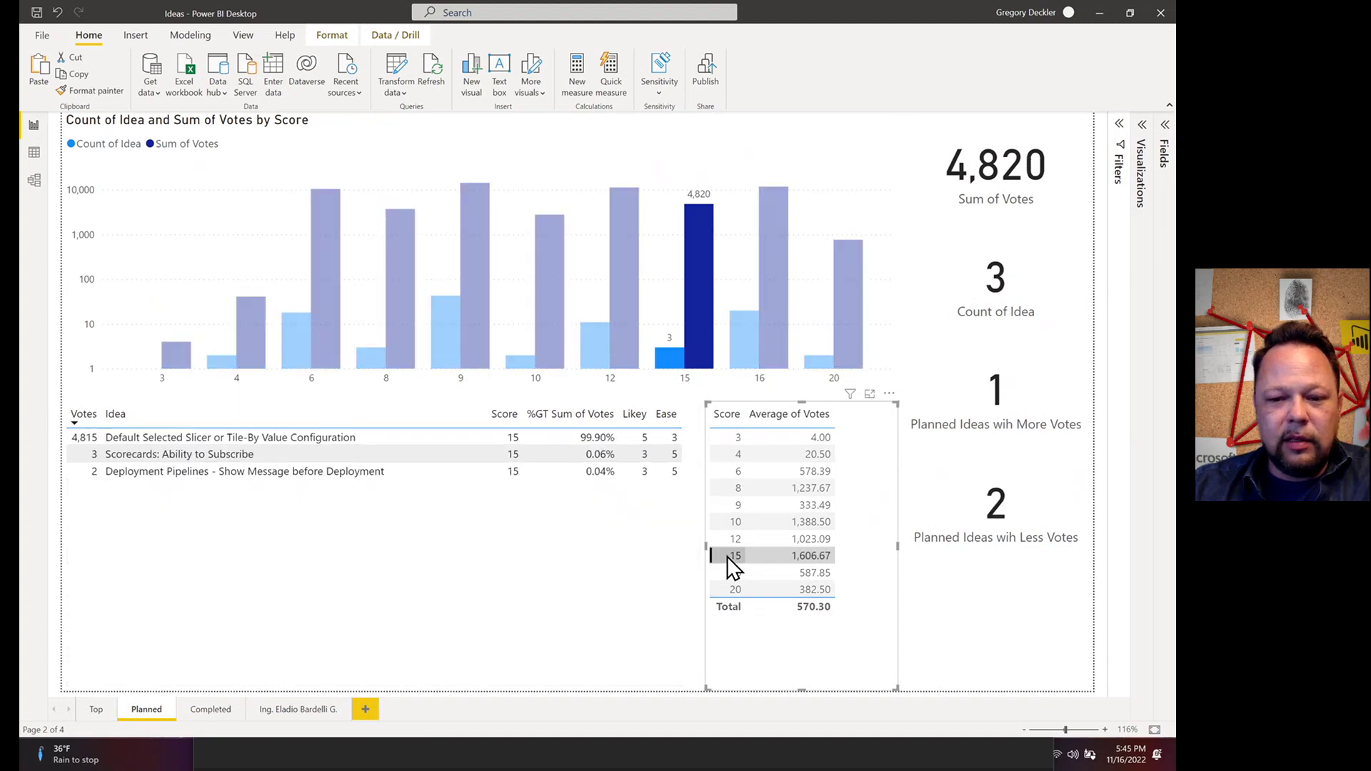
{"action": "left_click", "coordinate": [728, 557]}
{"action": "left_click", "coordinate": [722, 520]}
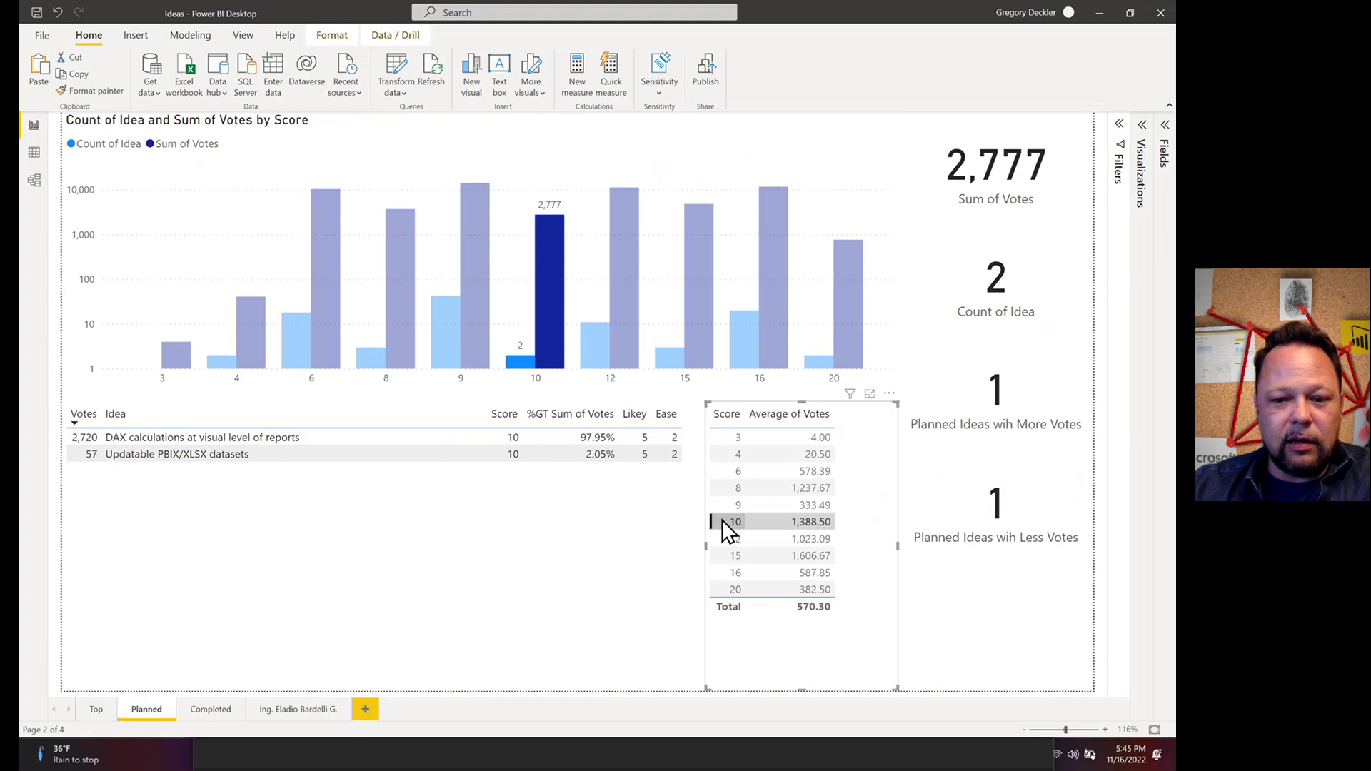
{"action": "left_click", "coordinate": [723, 522]}
{"action": "left_click", "coordinate": [721, 488]}
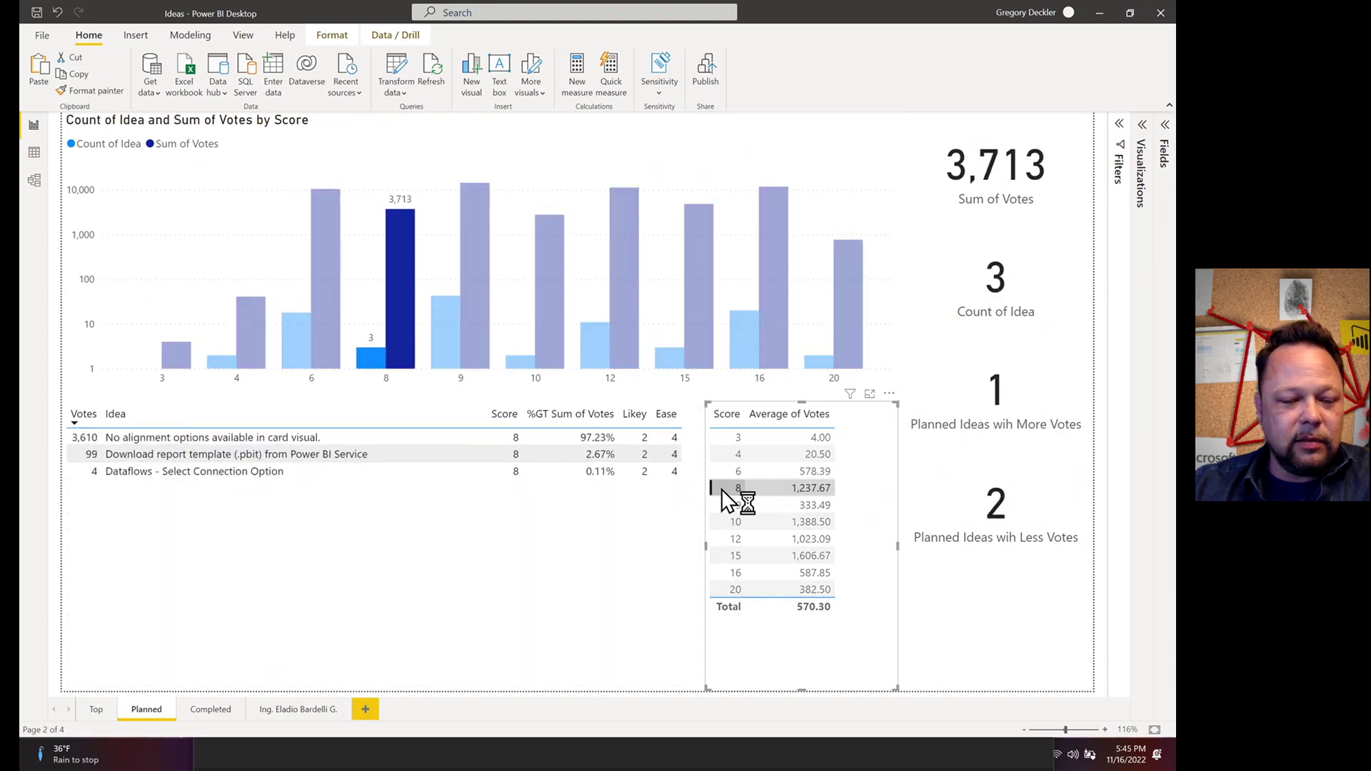
{"action": "left_click", "coordinate": [721, 488]}
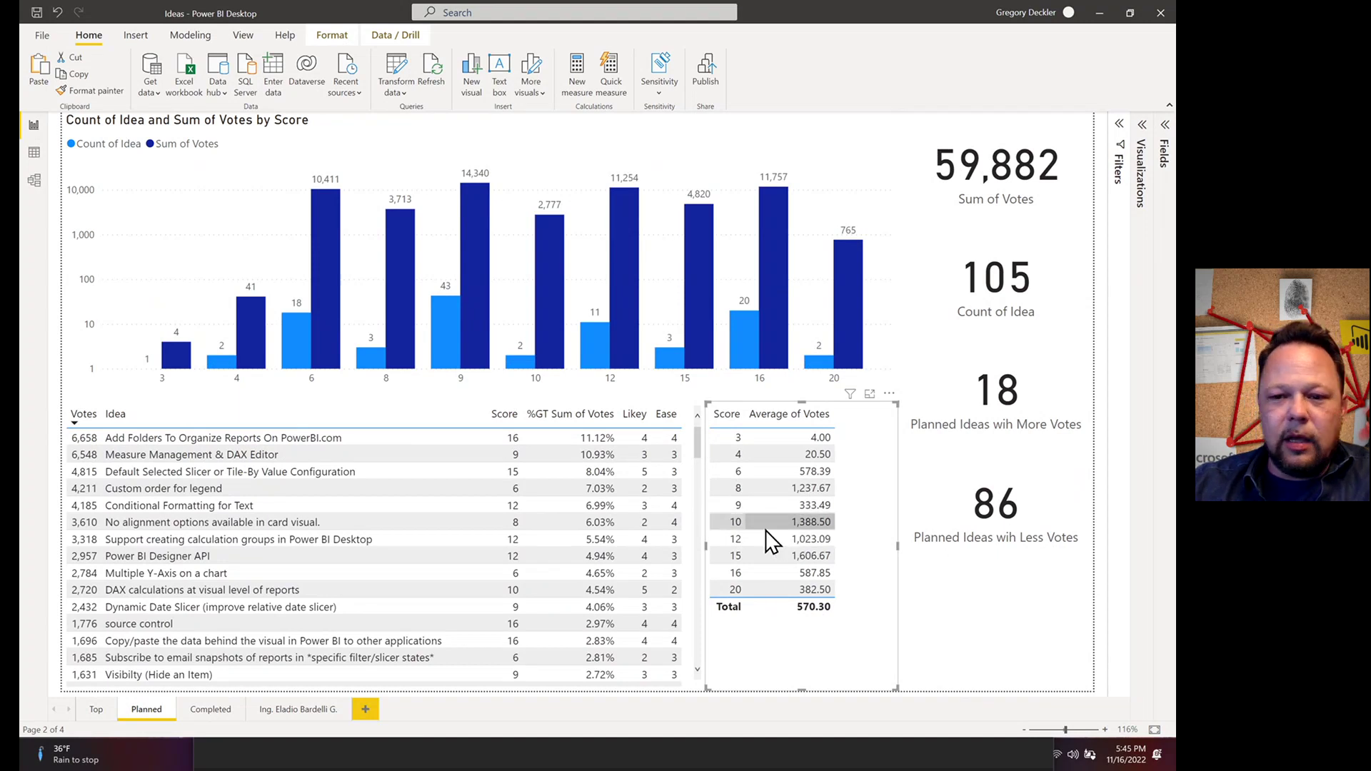
Show the Completed report page, cross-filter it by the thumbs-up column, and examine the liked ideas down to the lowest-voted ones
{"action": "left_click", "coordinate": [213, 710]}
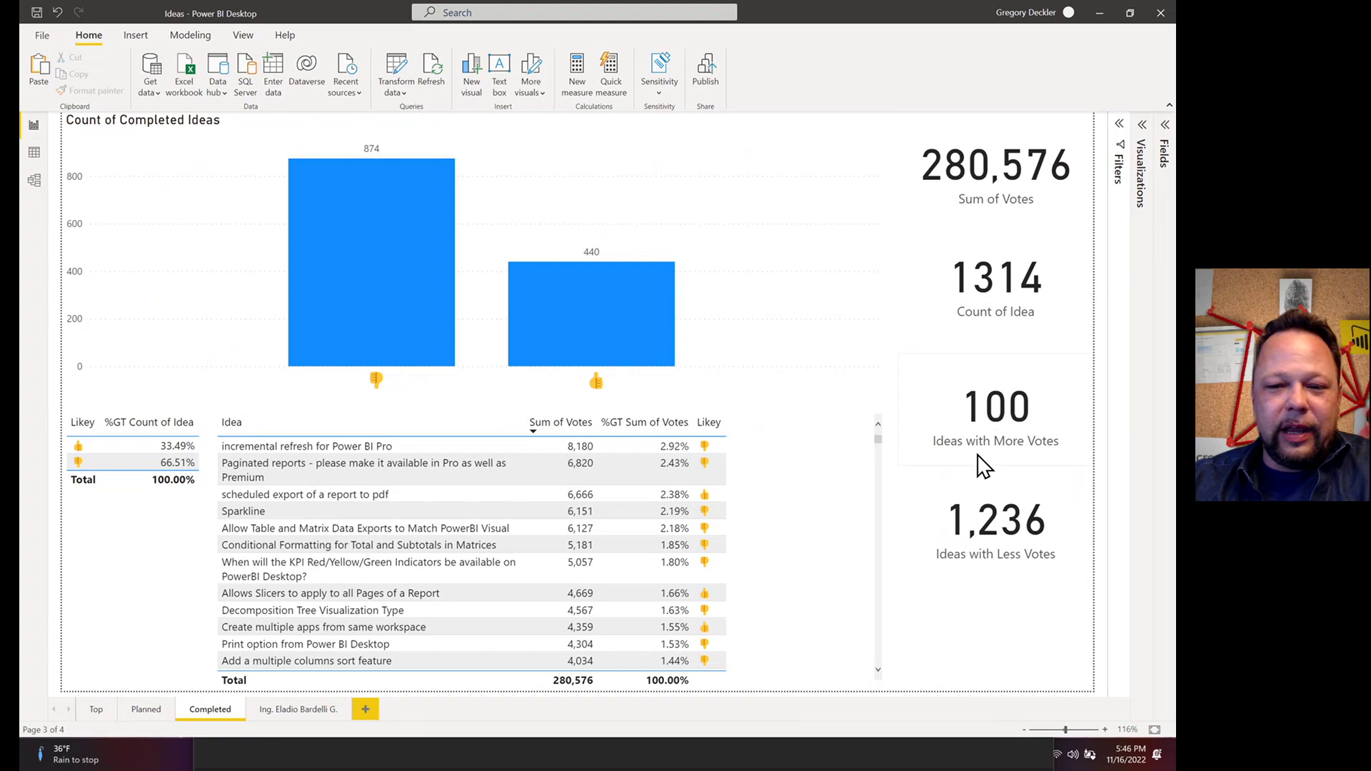
{"action": "left_click", "coordinate": [613, 317]}
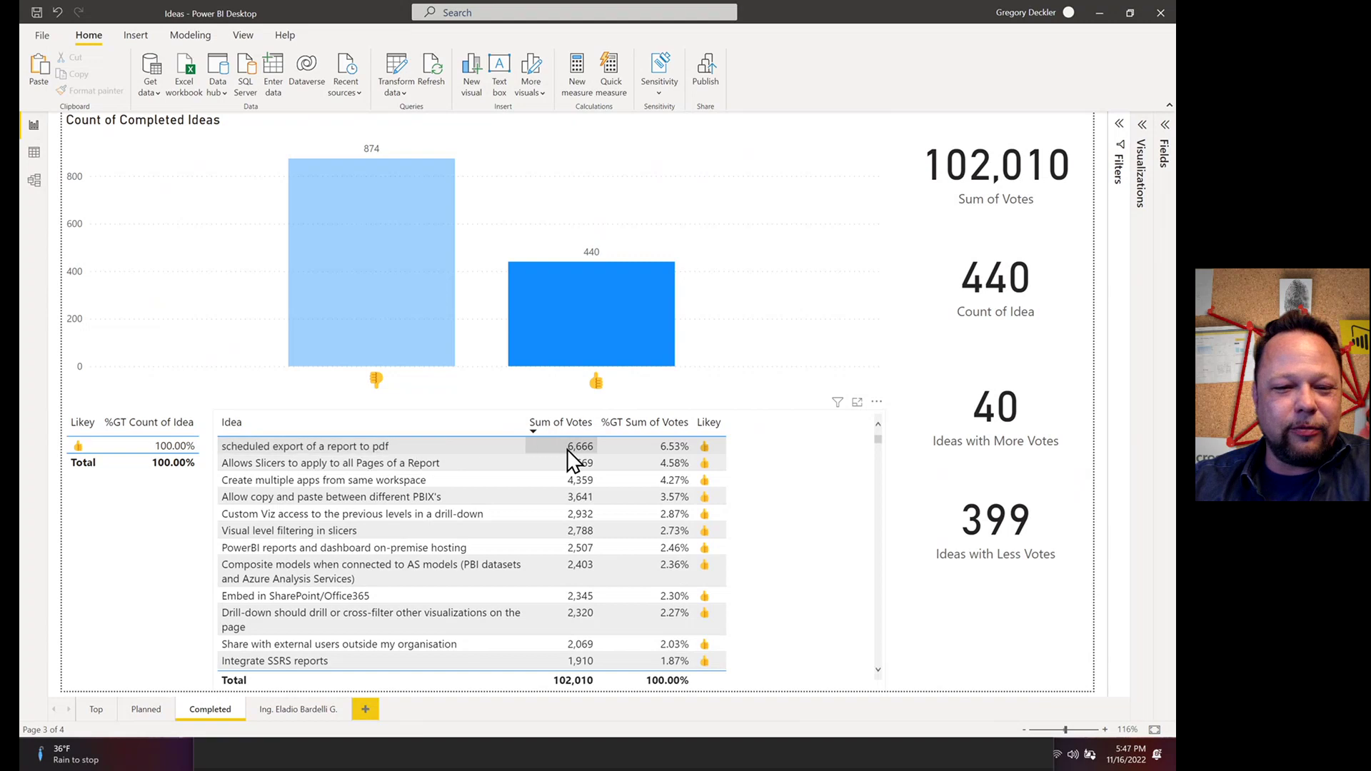
{"action": "scroll", "coordinate": [625, 528], "scroll_direction": "down", "scroll_amount": 8}
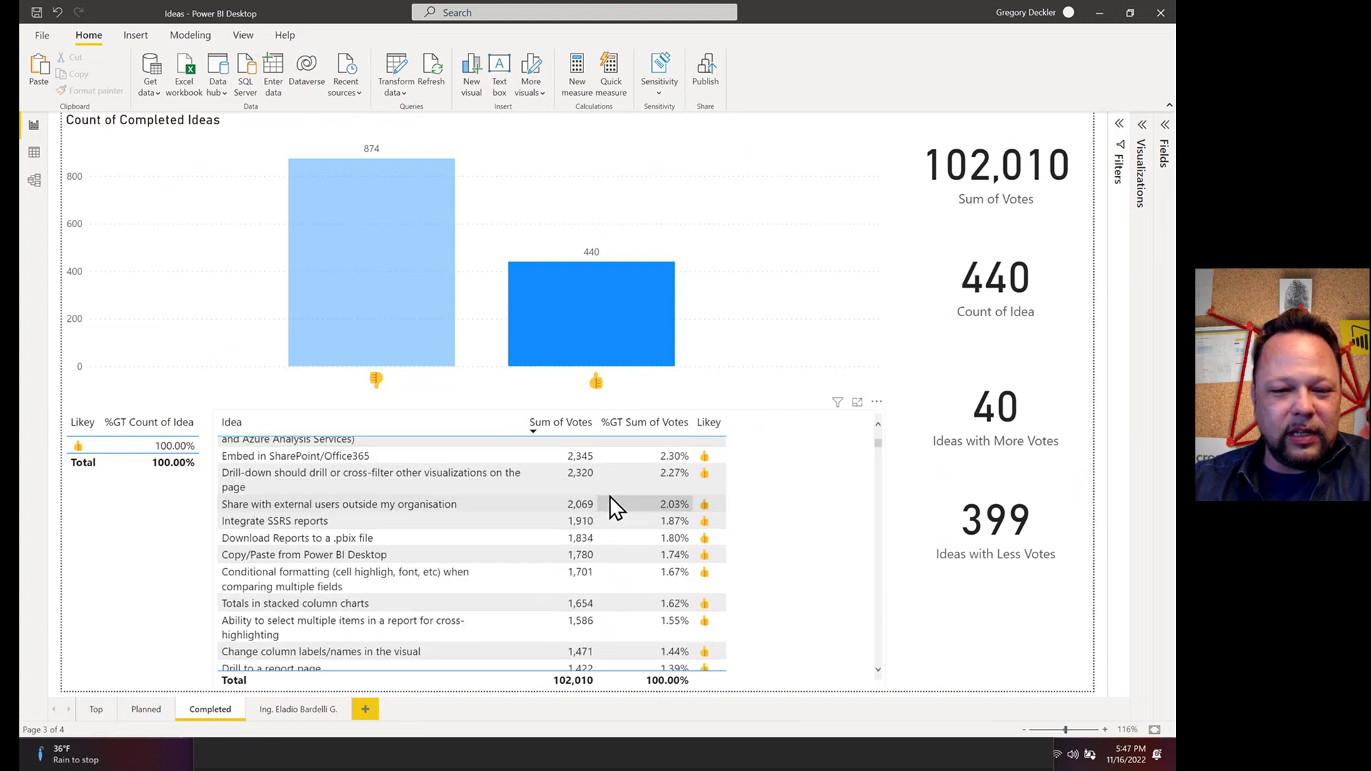
{"action": "scroll", "coordinate": [603, 500], "scroll_direction": "down", "scroll_amount": 15}
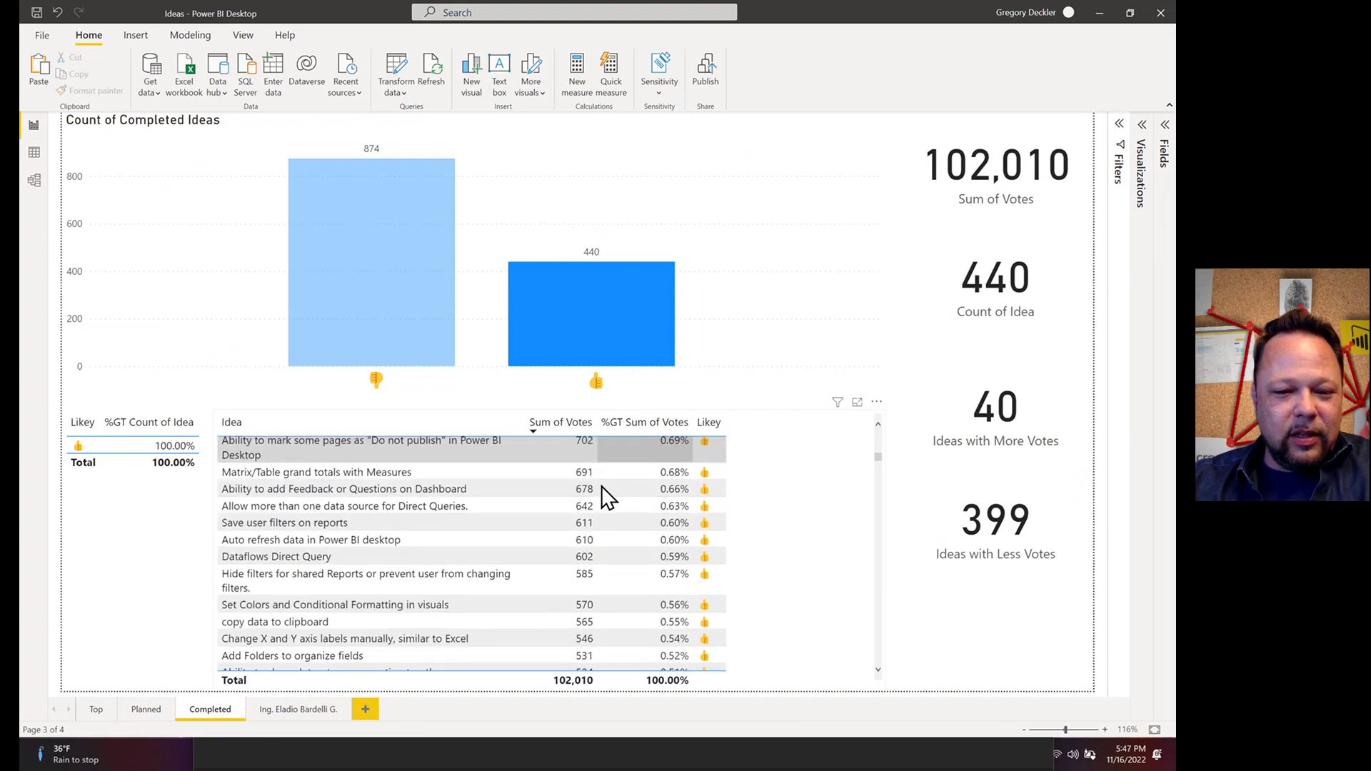
{"action": "scroll", "coordinate": [601, 493], "scroll_direction": "down", "scroll_amount": 12}
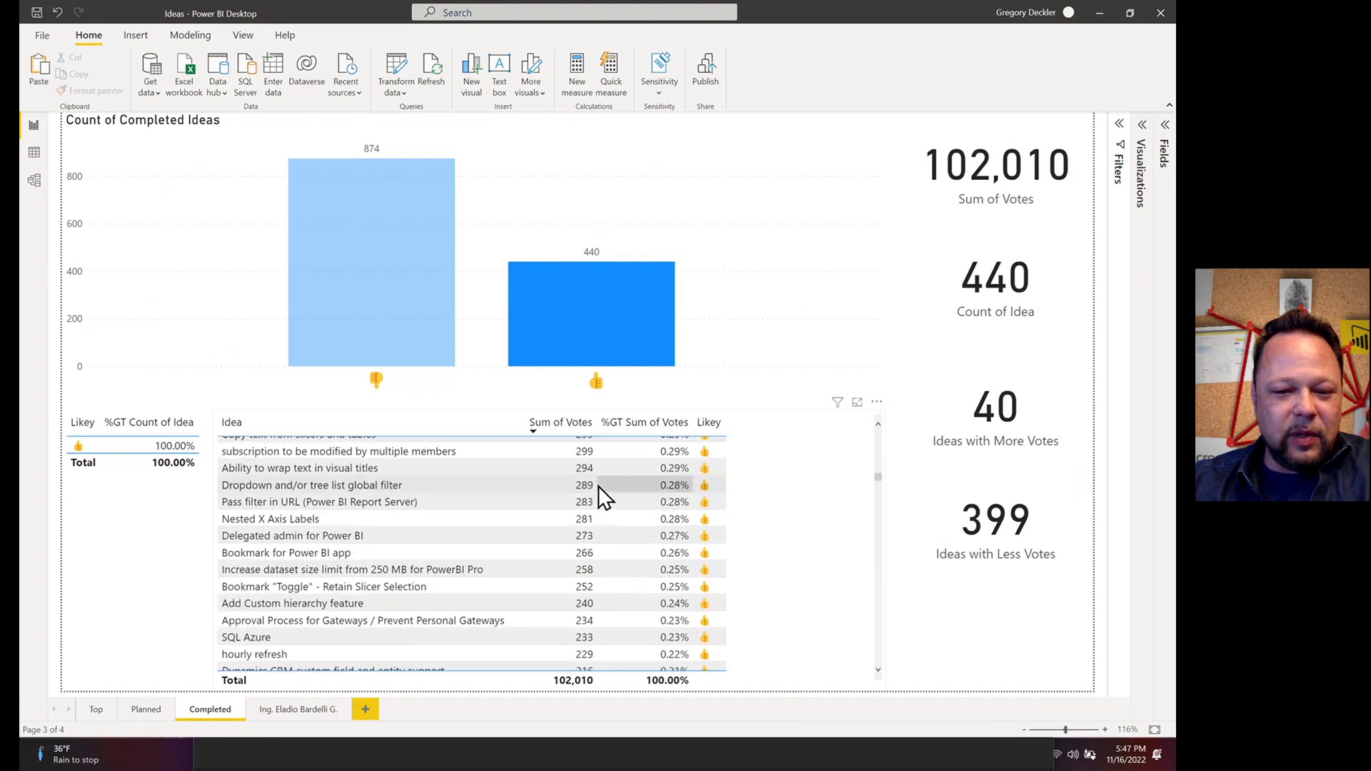
{"action": "left_click_drag", "start_coordinate": [878, 490], "coordinate": [886, 651]}
{"action": "left_click", "coordinate": [665, 657]}
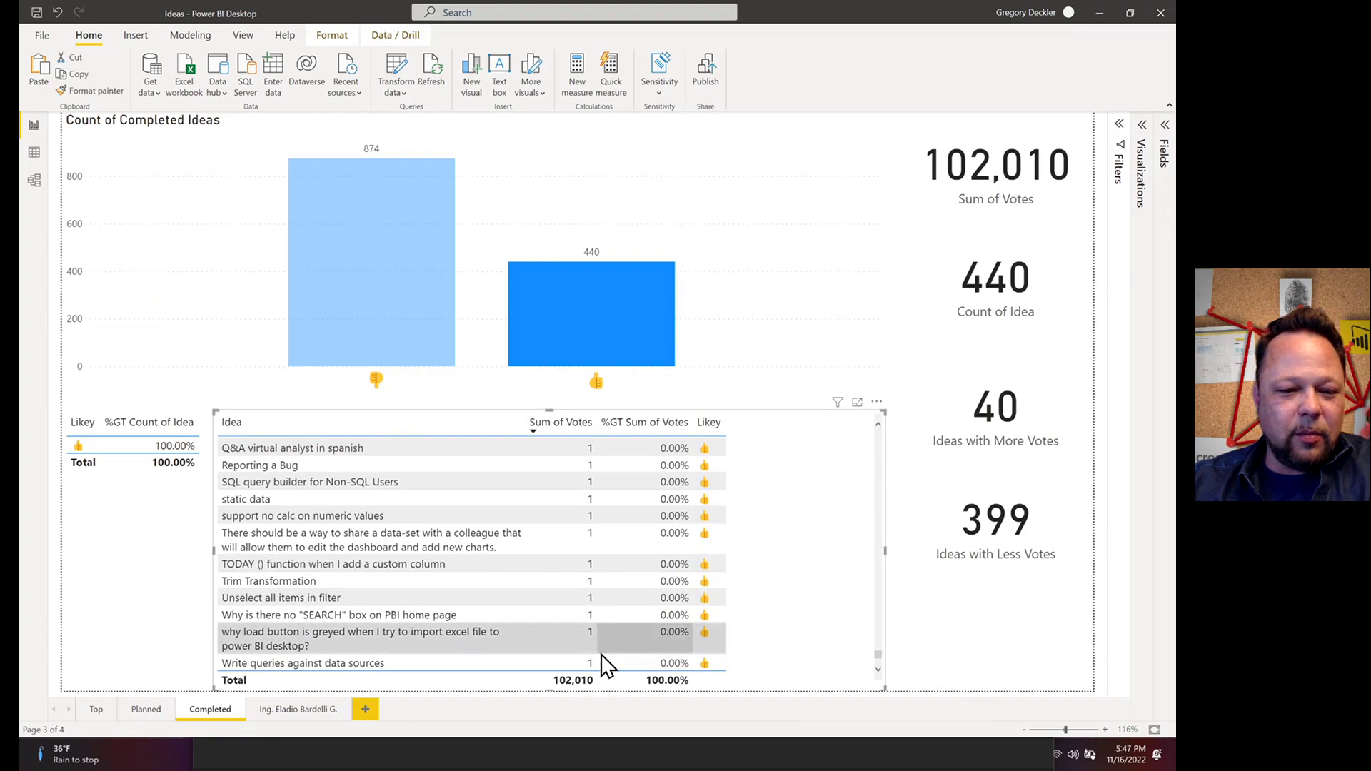
Review the low-vote thumbs-up ideas from the end of the completed ideas table back towards higher vote counts
{"action": "scroll", "coordinate": [629, 557], "scroll_direction": "up", "scroll_amount": 3}
{"action": "scroll", "coordinate": [623, 536], "scroll_direction": "up", "scroll_amount": 15}
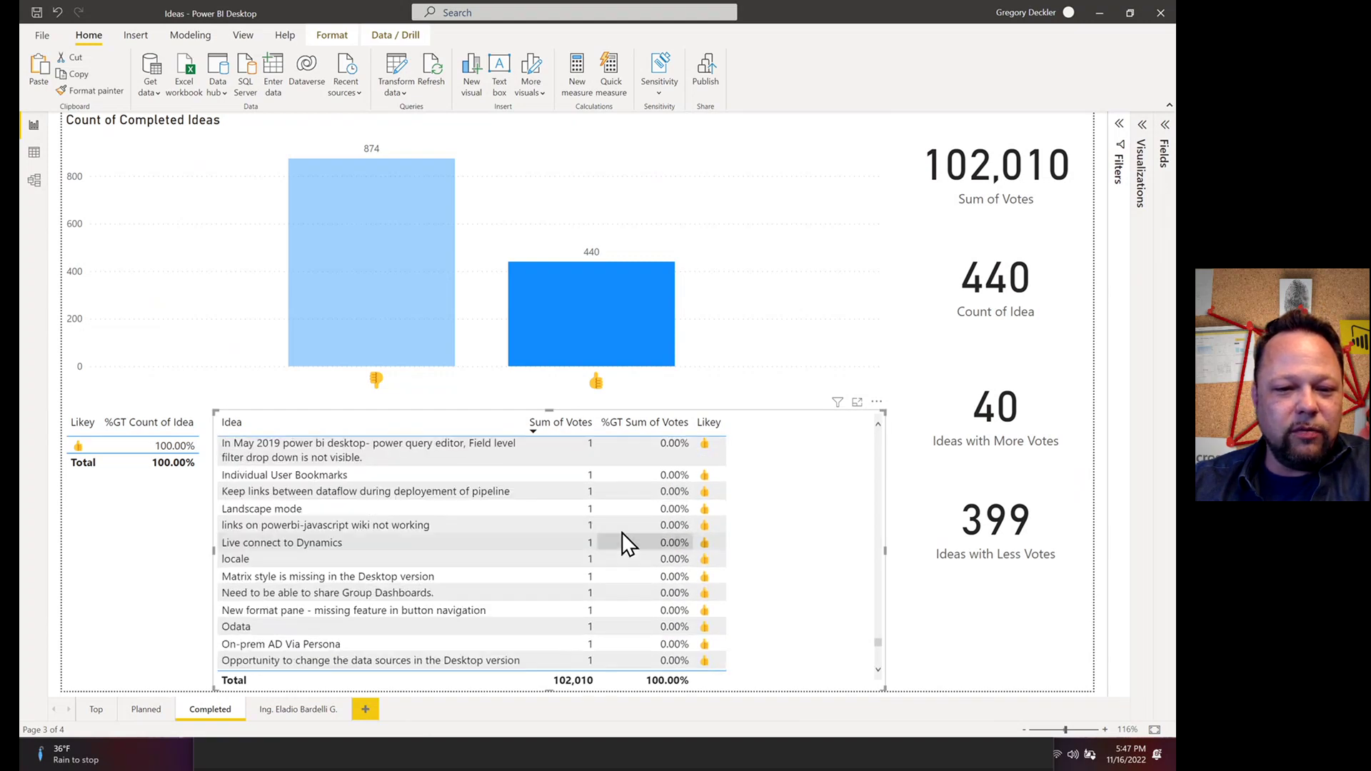
{"action": "scroll", "coordinate": [638, 526], "scroll_direction": "up", "scroll_amount": 10}
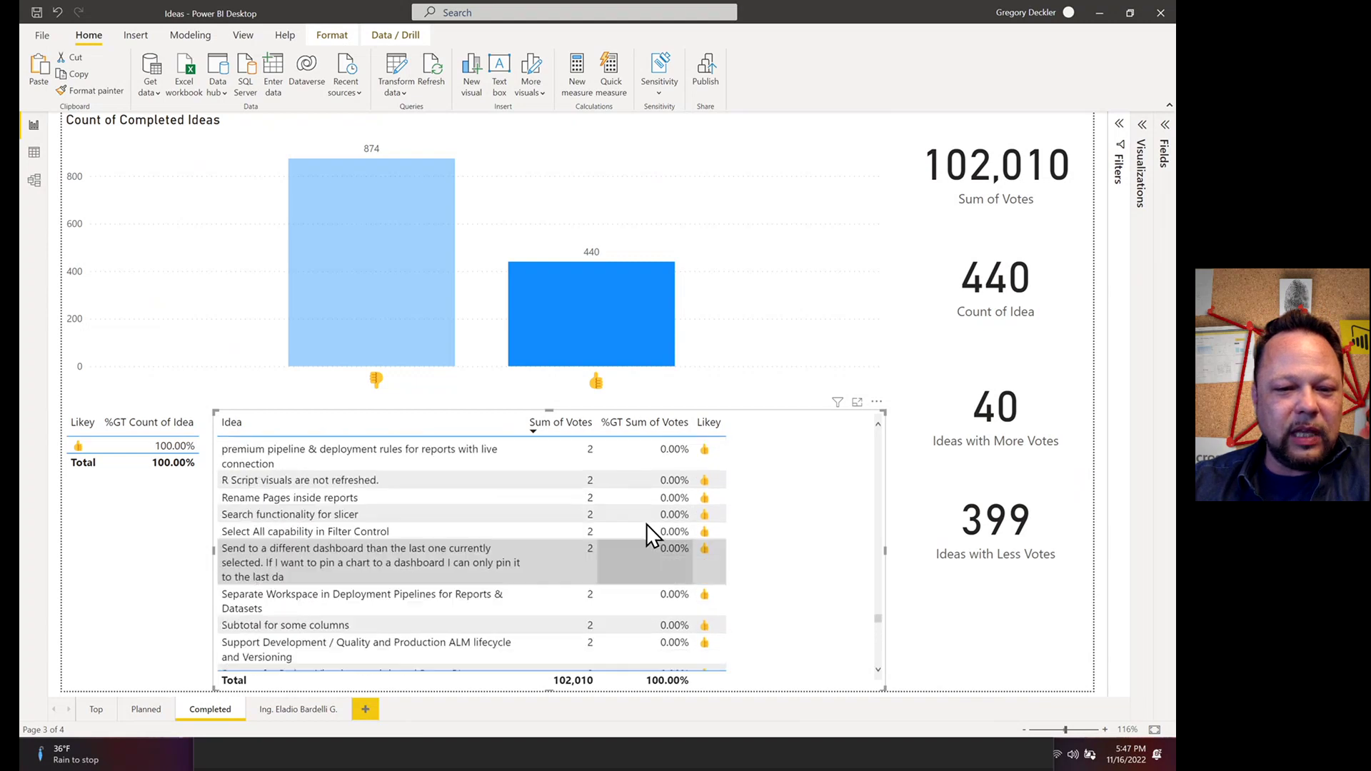
{"action": "scroll", "coordinate": [654, 518], "scroll_direction": "up", "scroll_amount": 15}
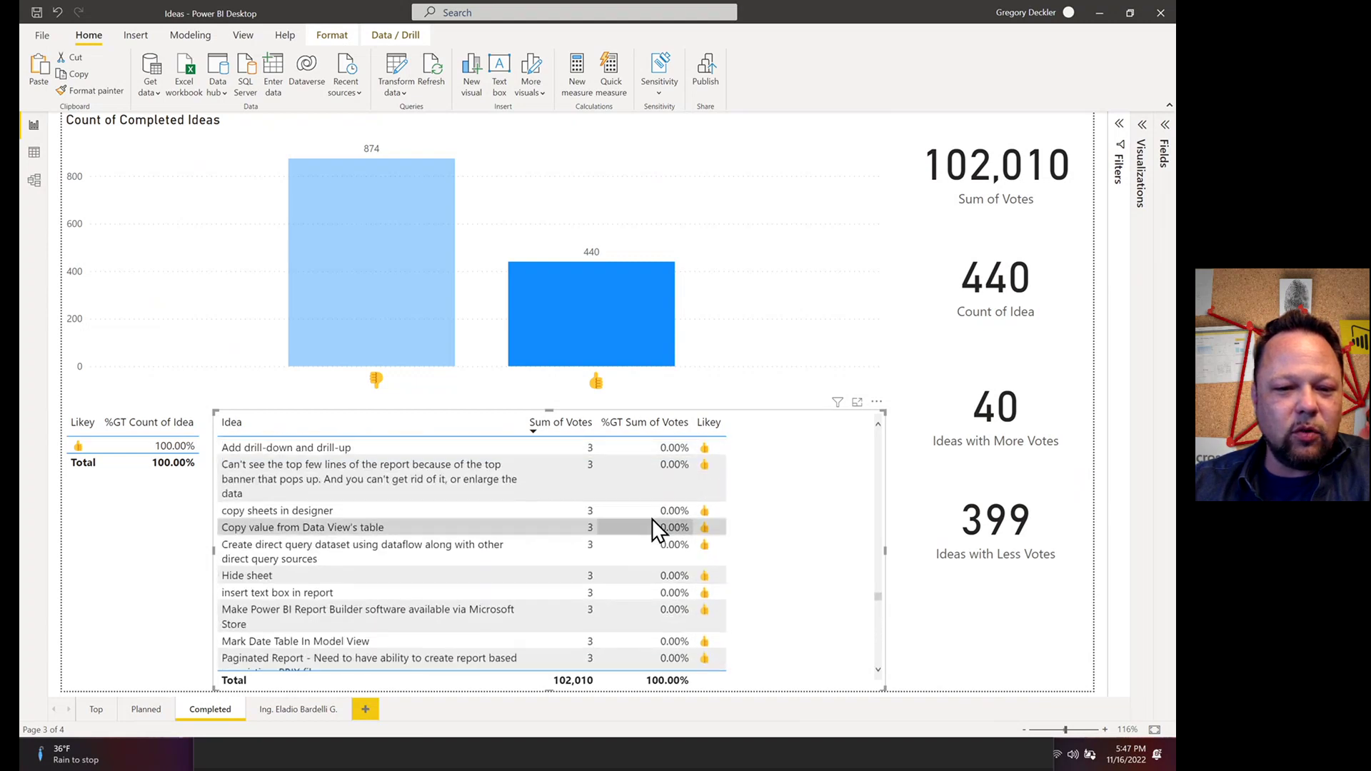
{"action": "scroll", "coordinate": [664, 528], "scroll_direction": "up", "scroll_amount": 15}
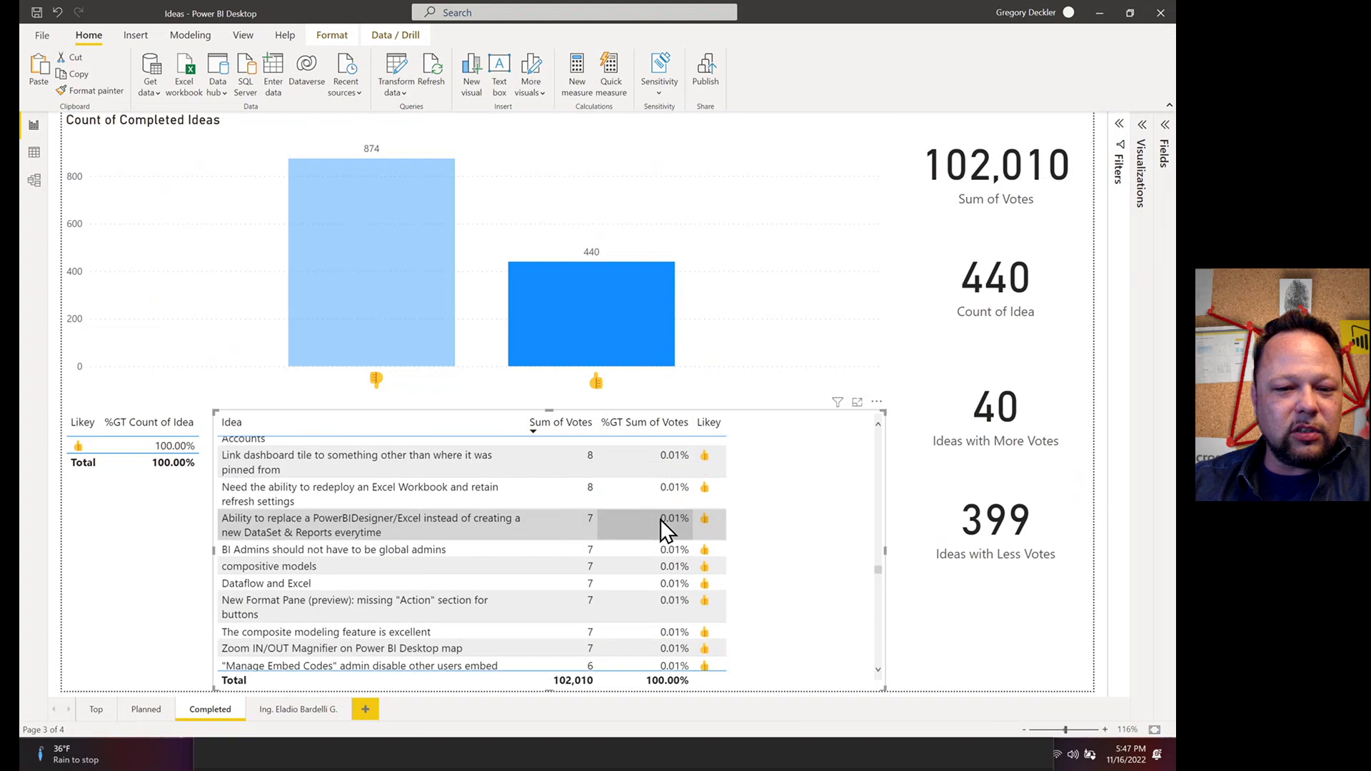
{"action": "scroll", "coordinate": [660, 519], "scroll_direction": "down", "scroll_amount": 3}
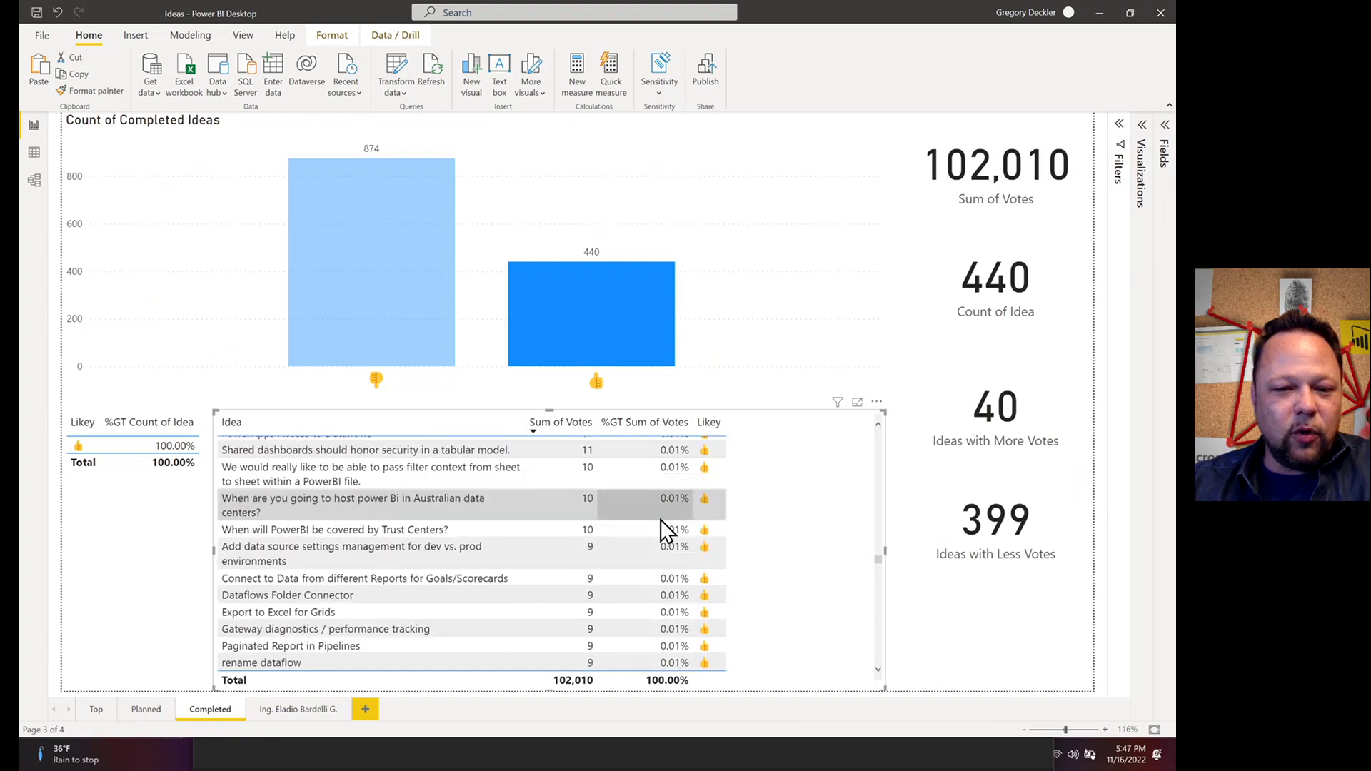
Clear the thumbs-up cross-filter and examine the full completed ideas table down to the lowest-voted entries
{"action": "left_click", "coordinate": [548, 320]}
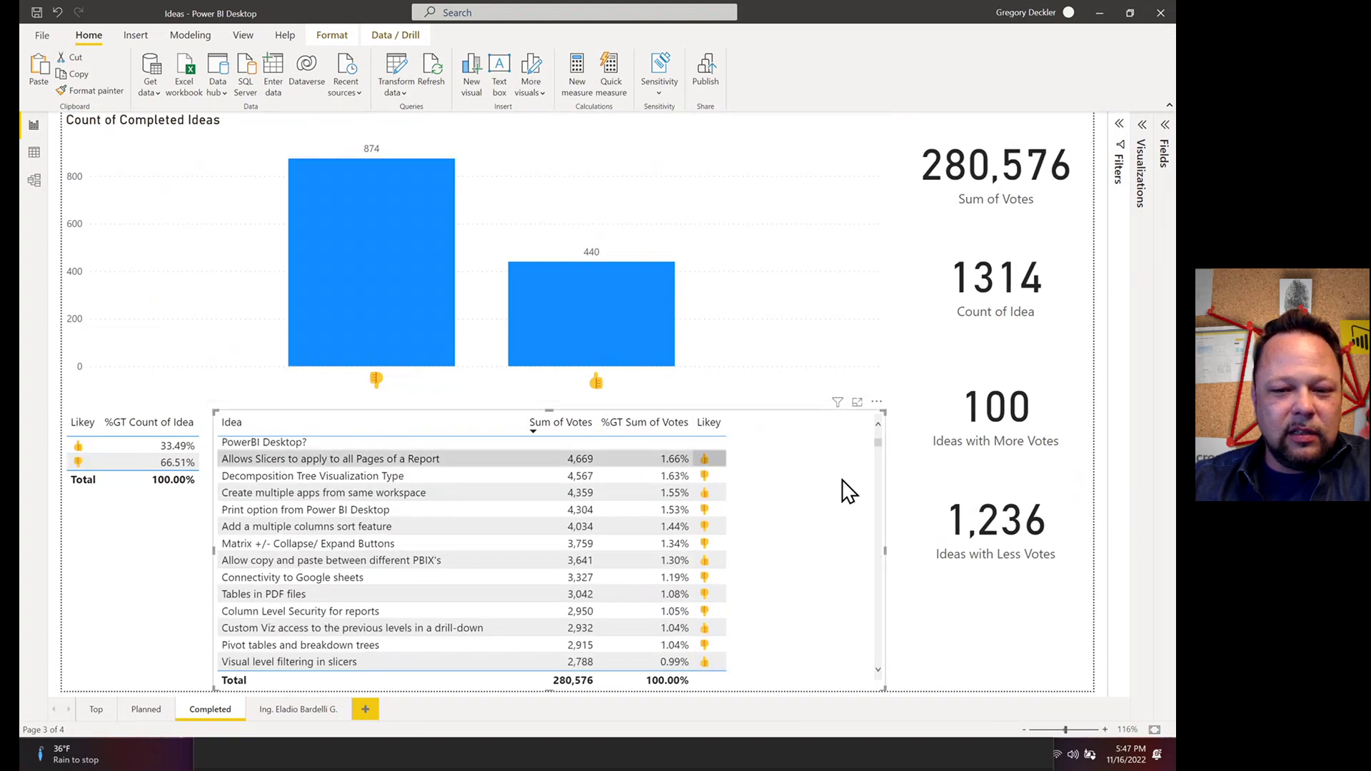
{"action": "scroll", "coordinate": [885, 500], "scroll_direction": "down", "scroll_amount": 10}
{"action": "scroll", "coordinate": [886, 500], "scroll_direction": "down", "scroll_amount": 15}
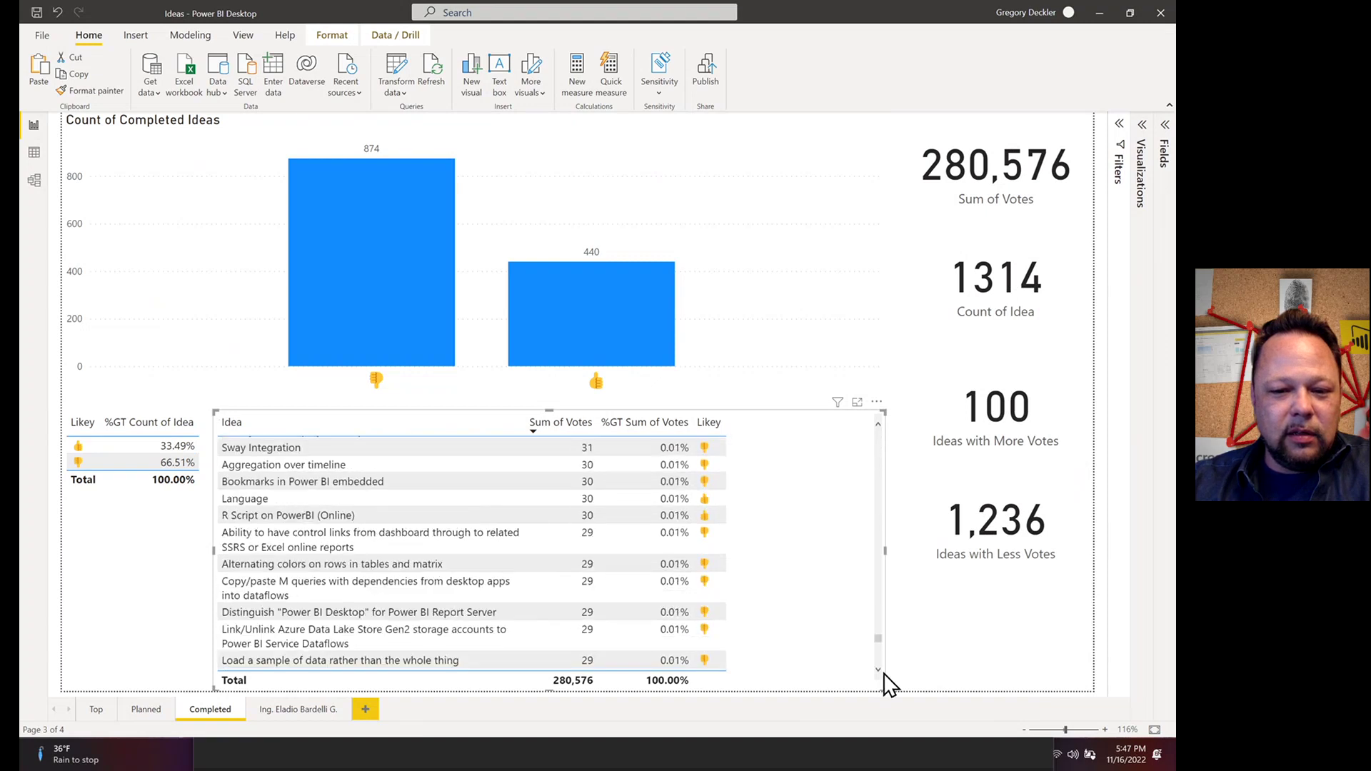
{"action": "scroll", "coordinate": [882, 577], "scroll_direction": "down", "scroll_amount": 15}
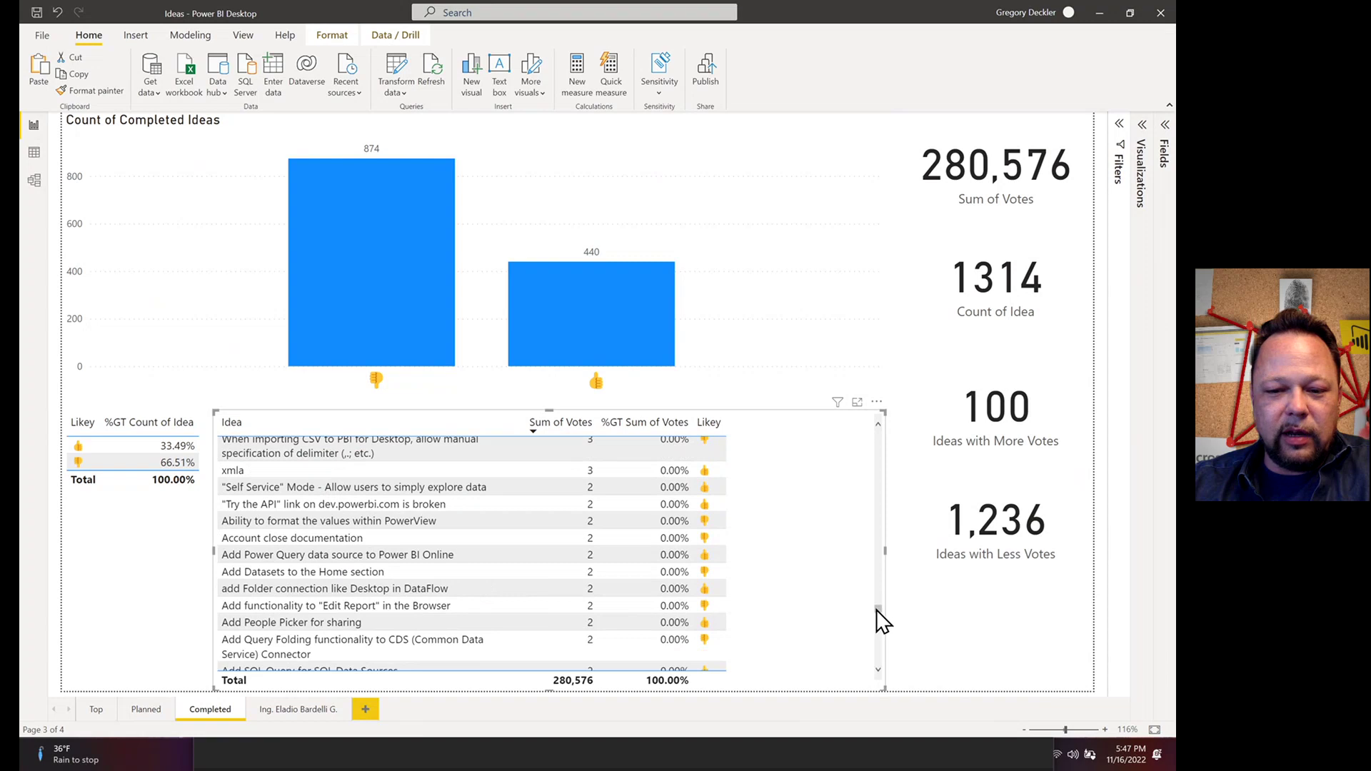
{"action": "left_click_drag", "start_coordinate": [876, 610], "coordinate": [883, 670]}
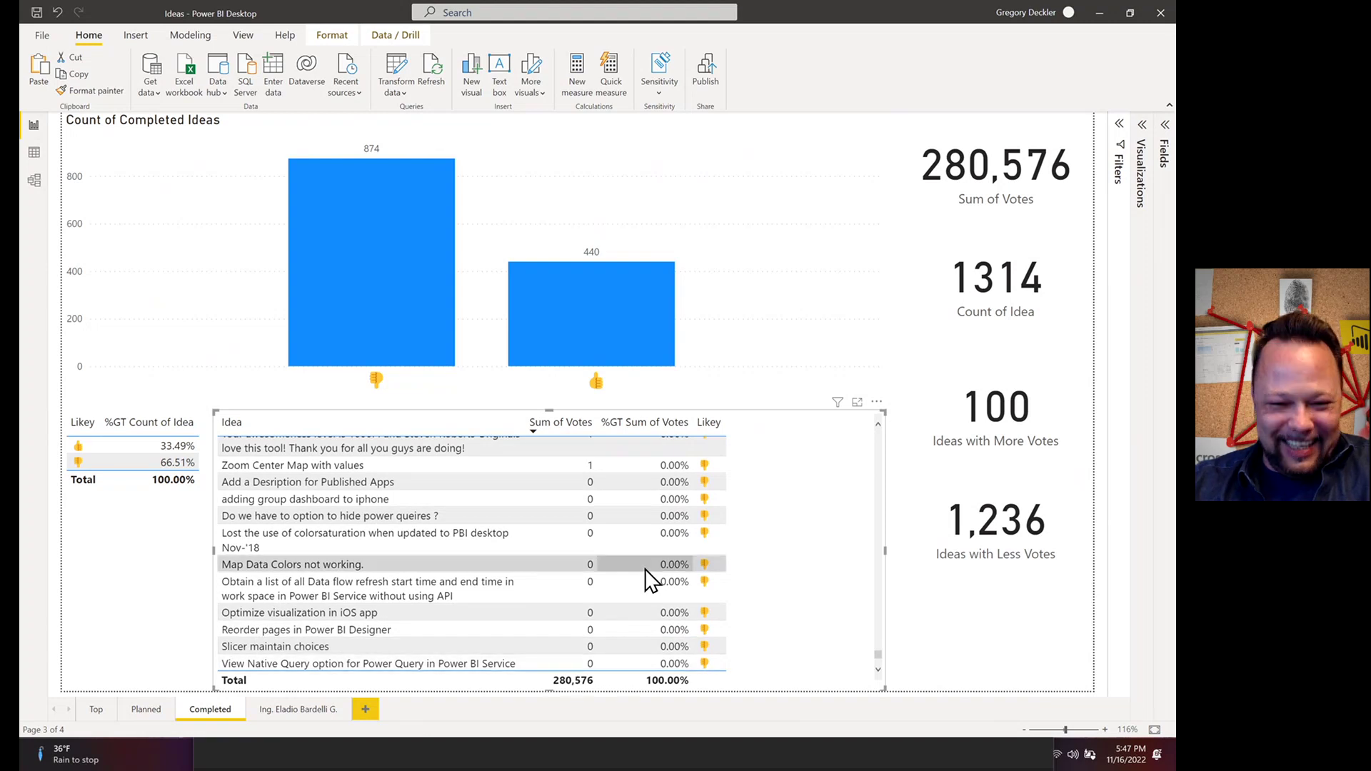
Review all completed ideas from the zero-vote entries back up to those with 10 votes
{"action": "scroll", "coordinate": [645, 569], "scroll_direction": "up", "scroll_amount": 8}
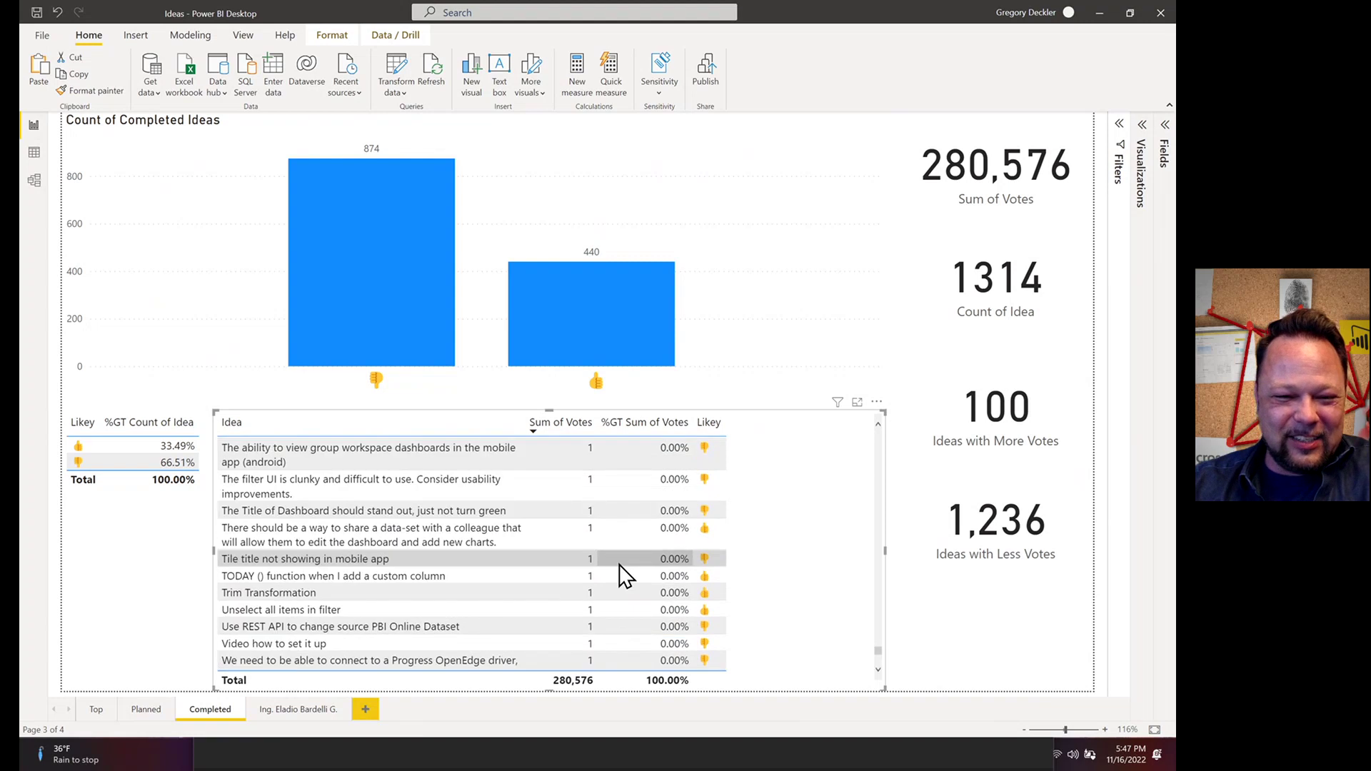
{"action": "scroll", "coordinate": [620, 566], "scroll_direction": "up", "scroll_amount": 10}
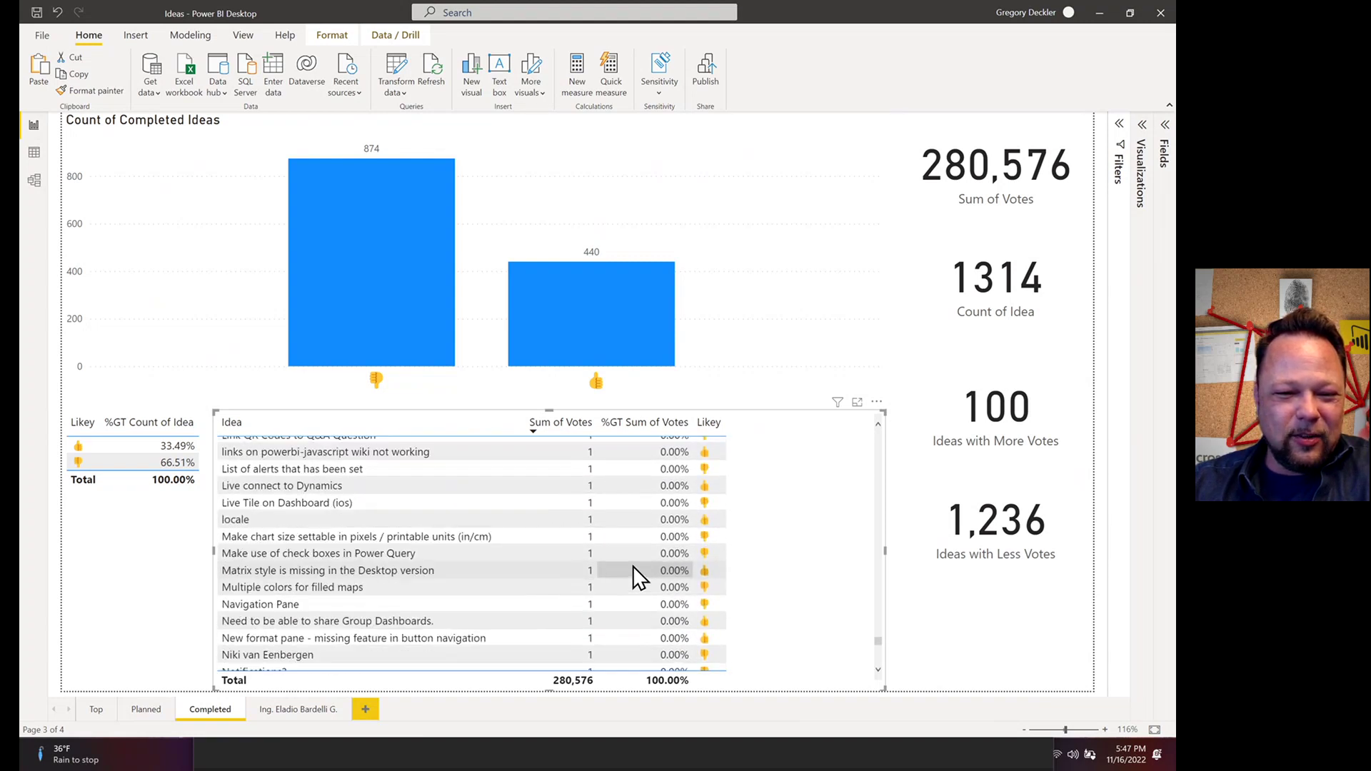
{"action": "scroll", "coordinate": [635, 575], "scroll_direction": "up", "scroll_amount": 10}
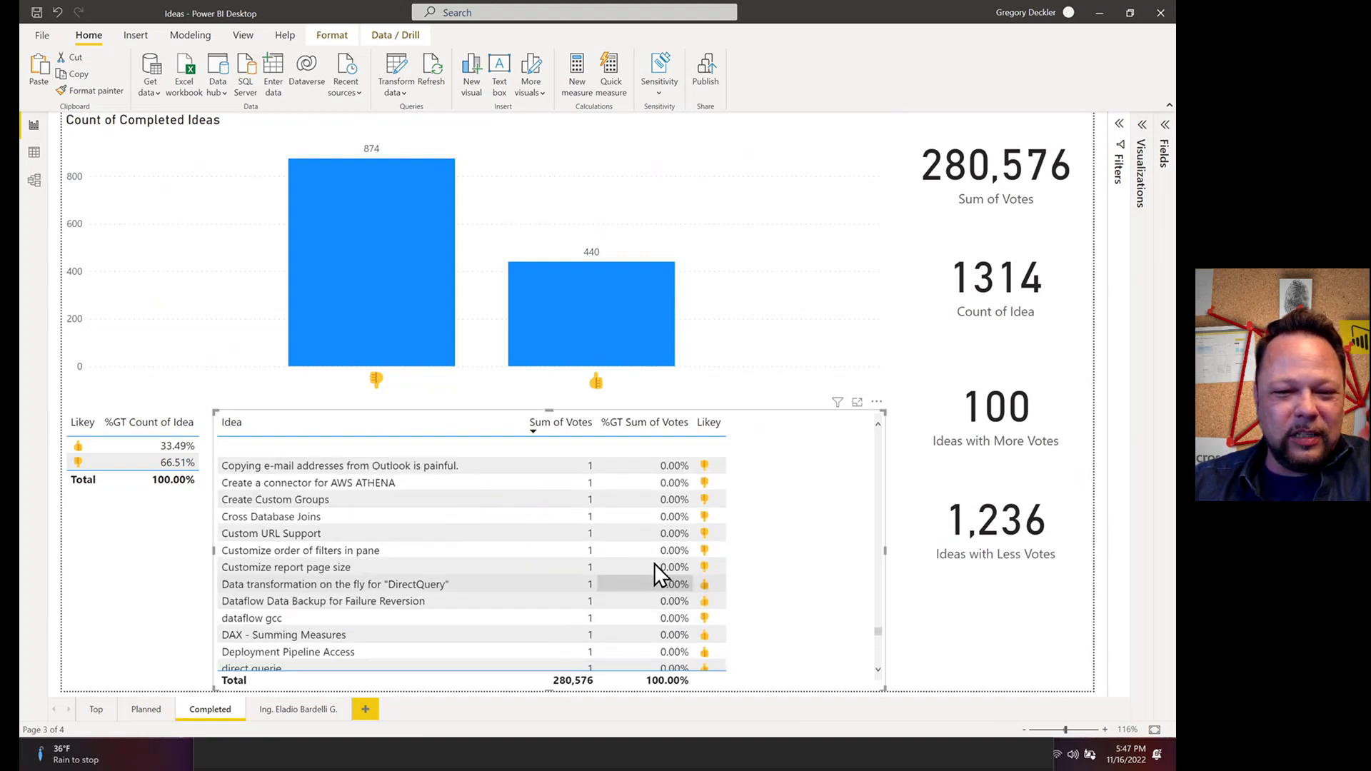
{"action": "scroll", "coordinate": [651, 567], "scroll_direction": "up", "scroll_amount": 10}
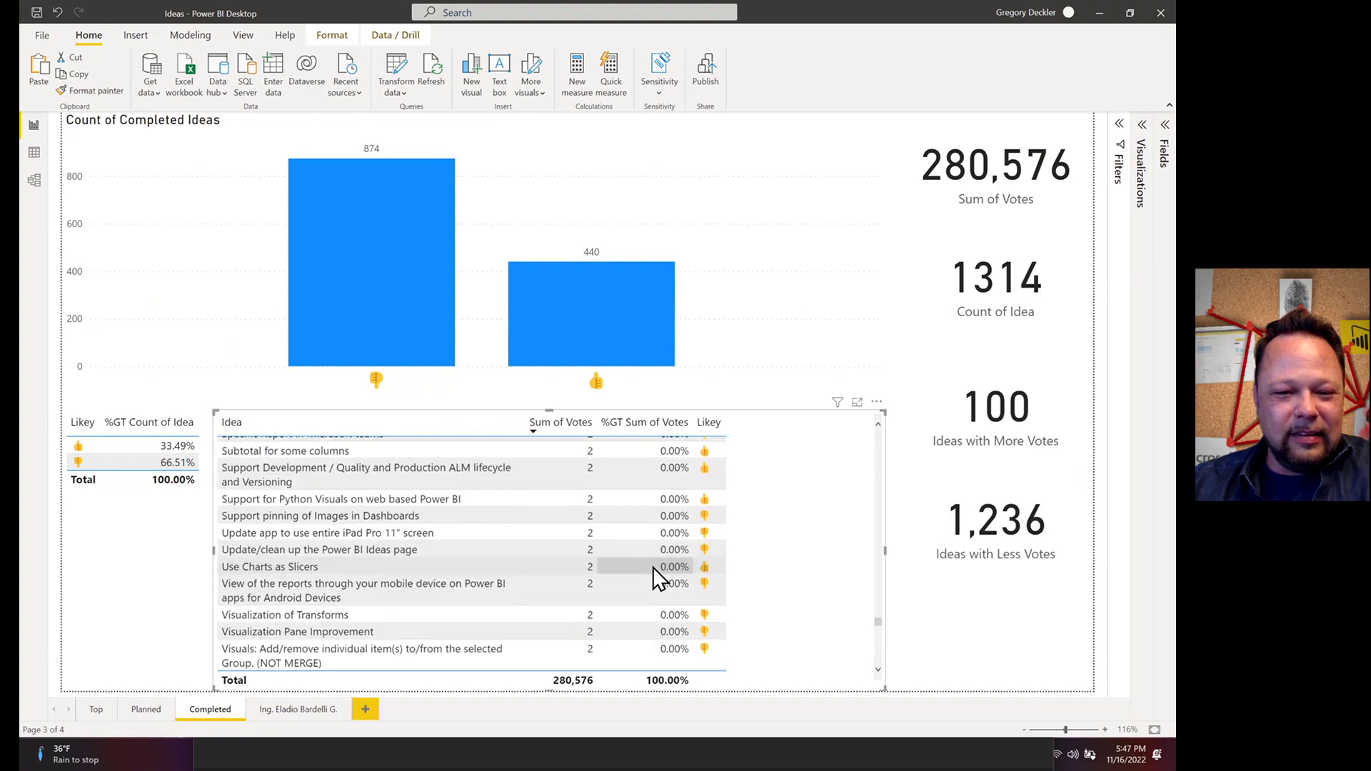
{"action": "scroll", "coordinate": [653, 567], "scroll_direction": "up", "scroll_amount": 10}
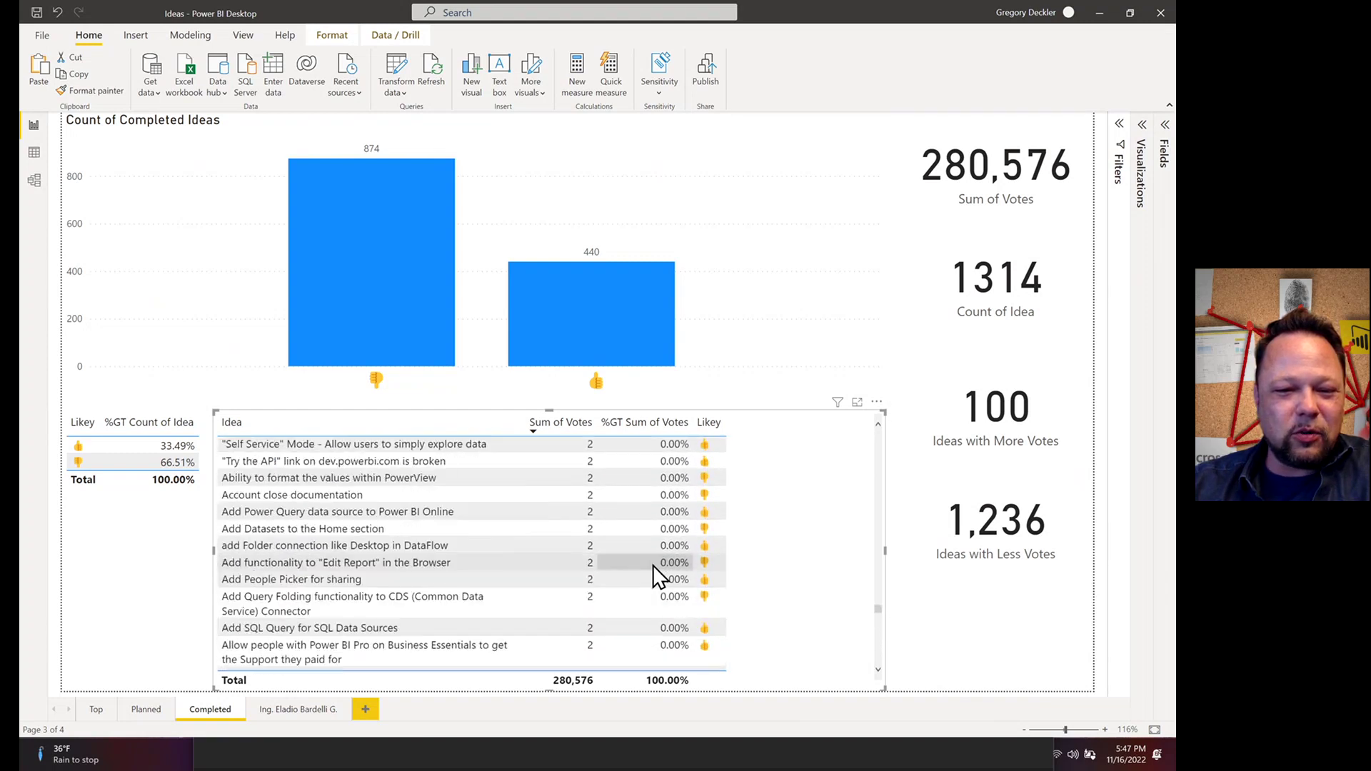
{"action": "scroll", "coordinate": [655, 565], "scroll_direction": "up", "scroll_amount": 10}
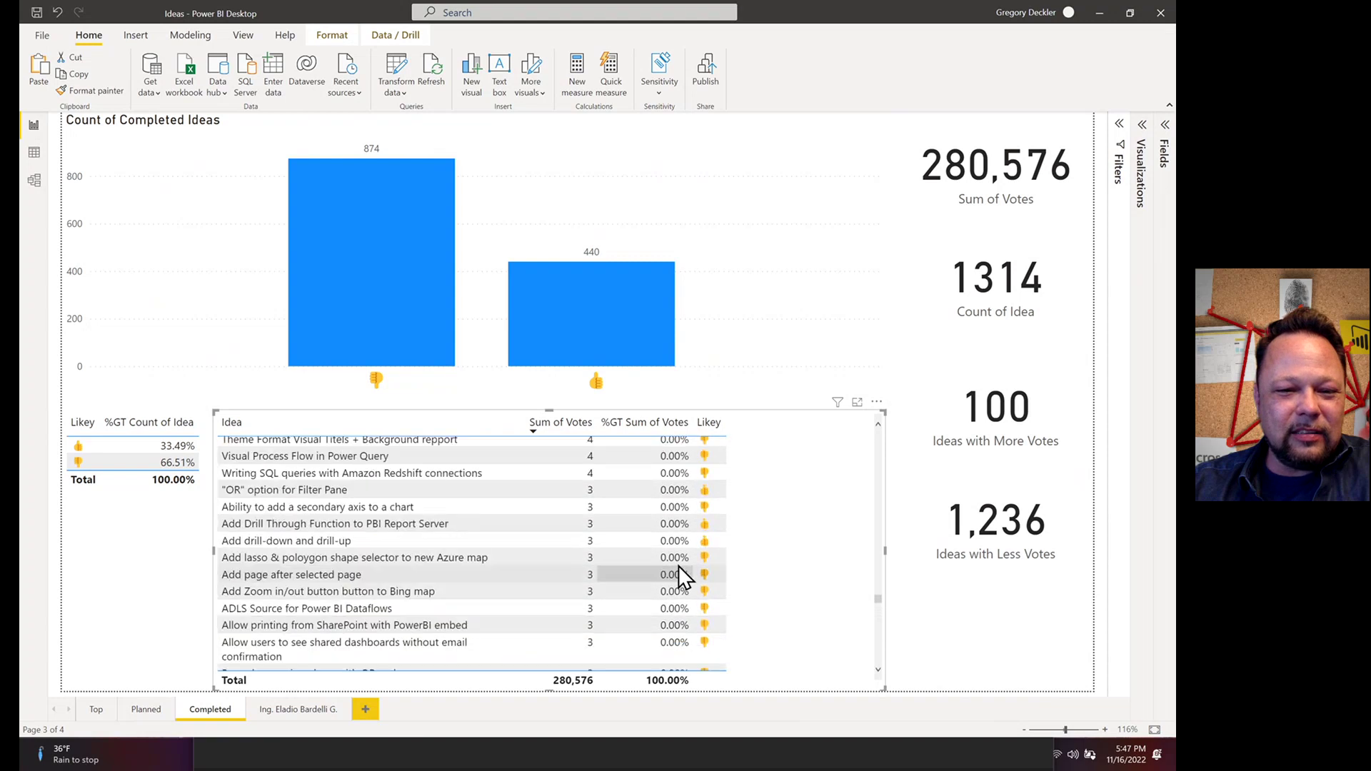
{"action": "scroll", "coordinate": [678, 565], "scroll_direction": "up", "scroll_amount": 6}
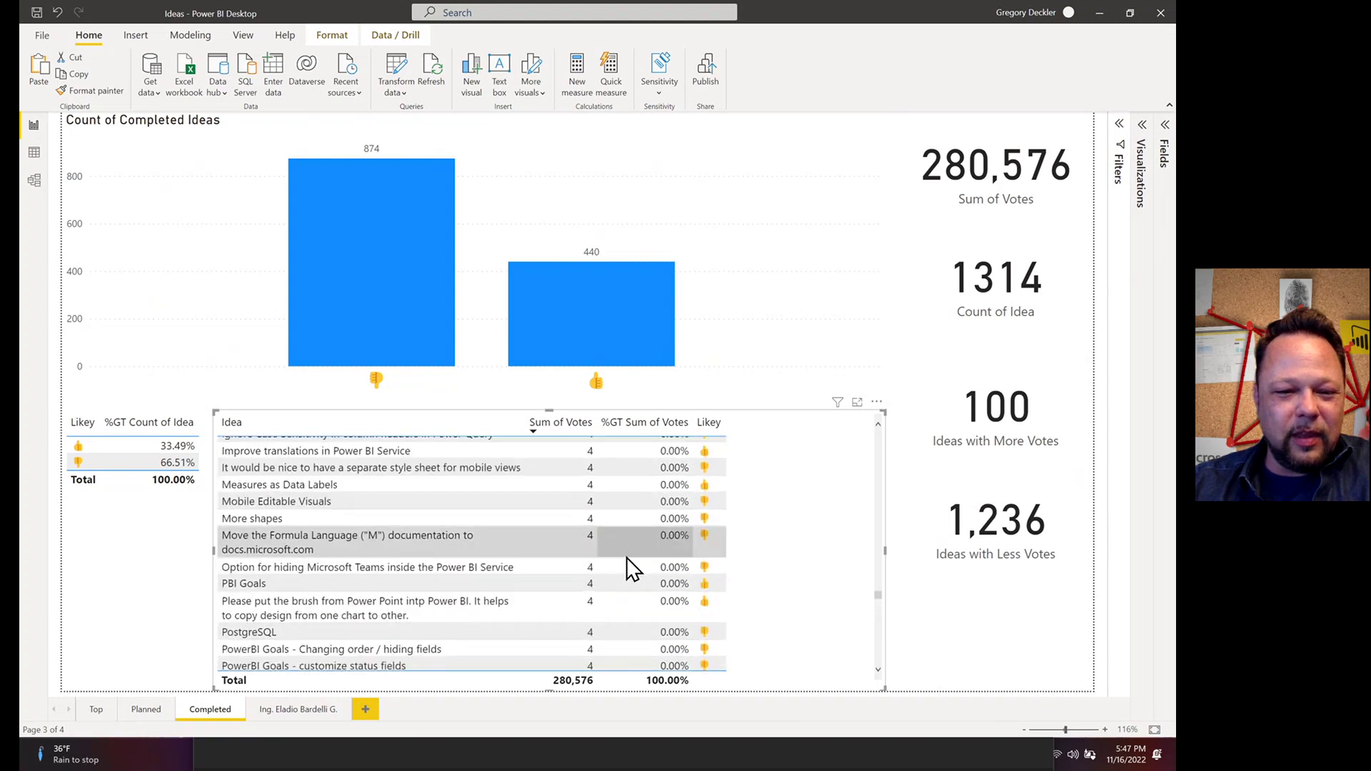
{"action": "scroll", "coordinate": [628, 558], "scroll_direction": "up", "scroll_amount": 15}
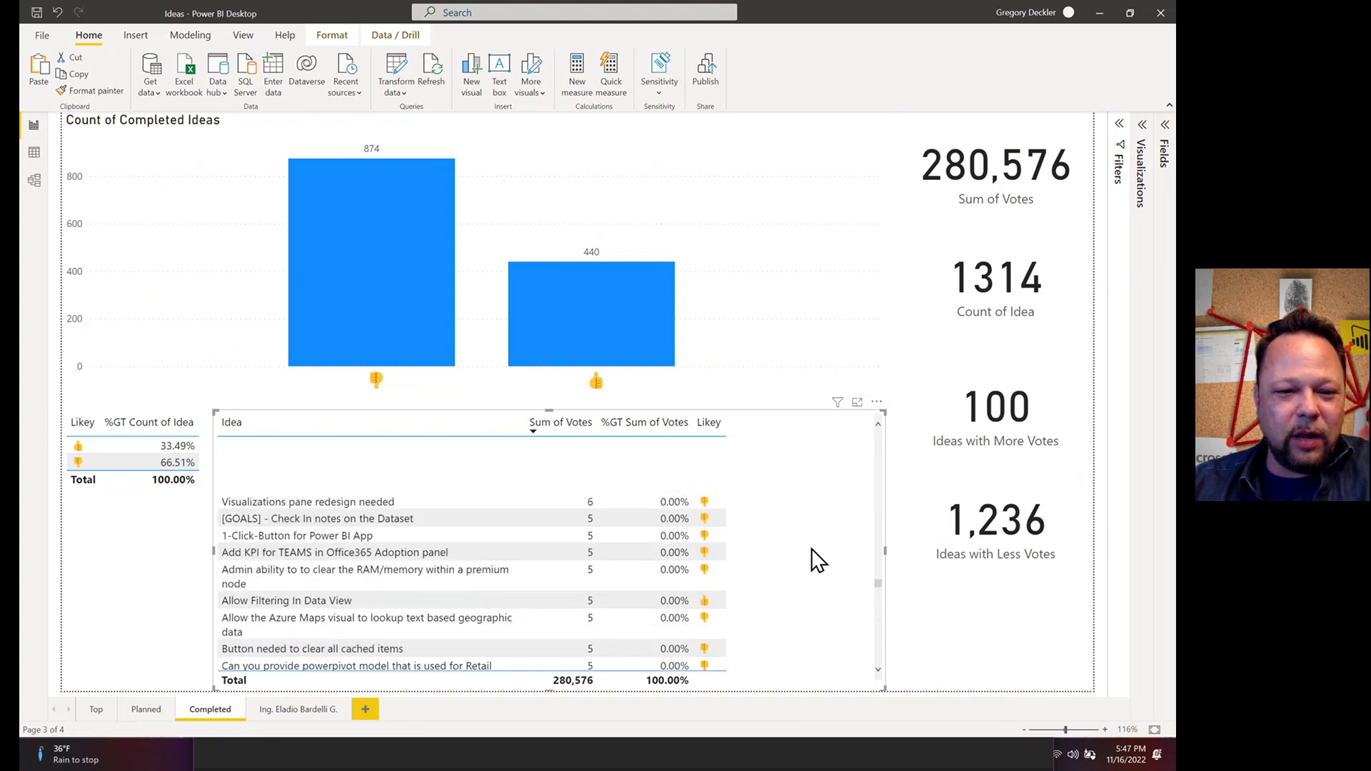
{"action": "scroll", "coordinate": [819, 559], "scroll_direction": "up", "scroll_amount": 15}
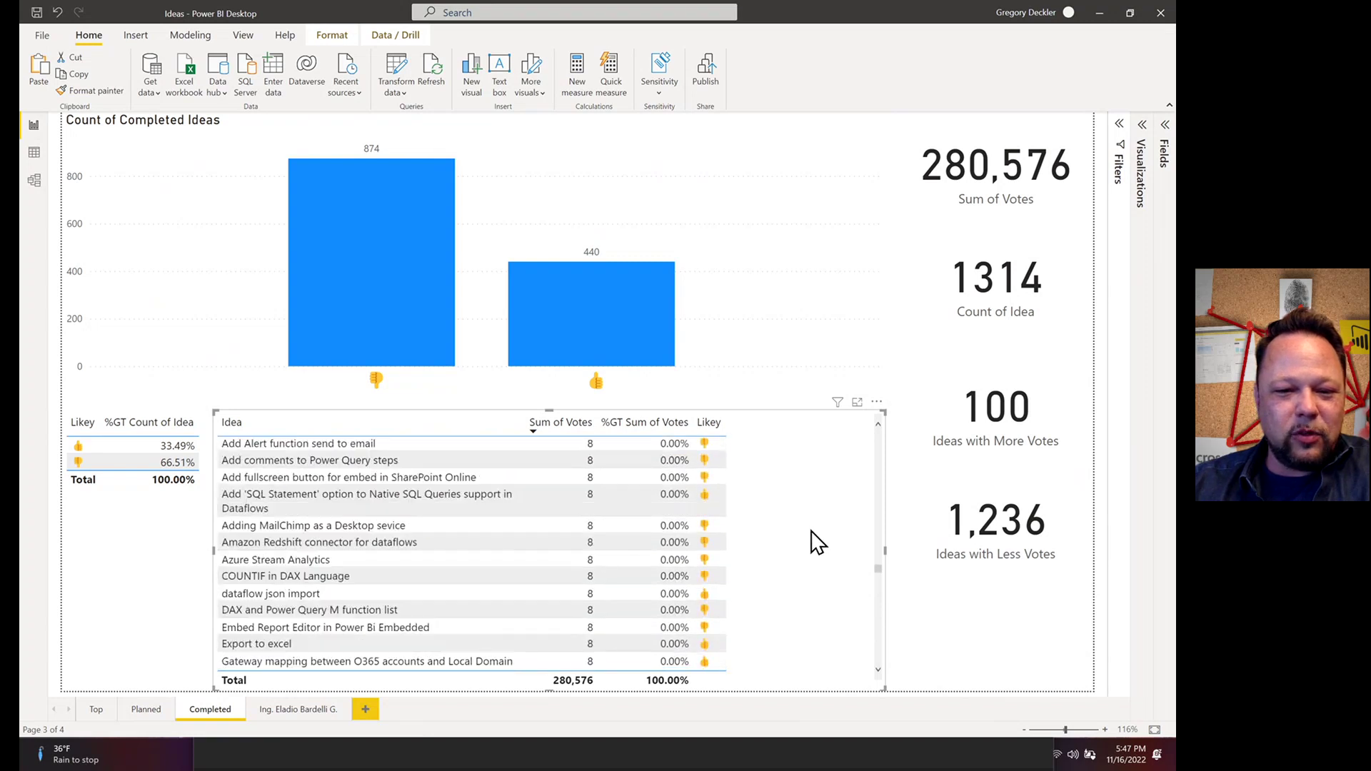
{"action": "scroll", "coordinate": [818, 542], "scroll_direction": "up", "scroll_amount": 15}
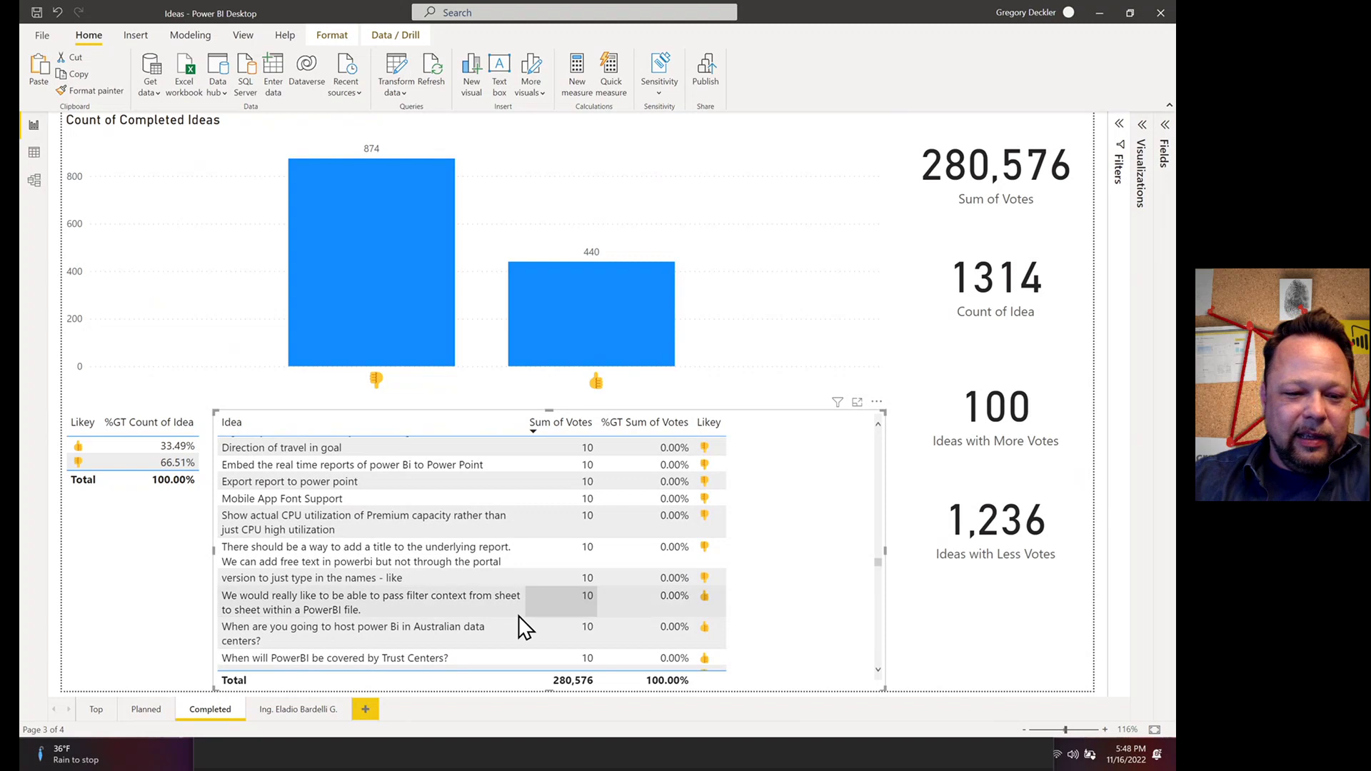
Show the Planned report page and examine the lowest-voted planned ideas at the end of its table
{"action": "left_click", "coordinate": [151, 709]}
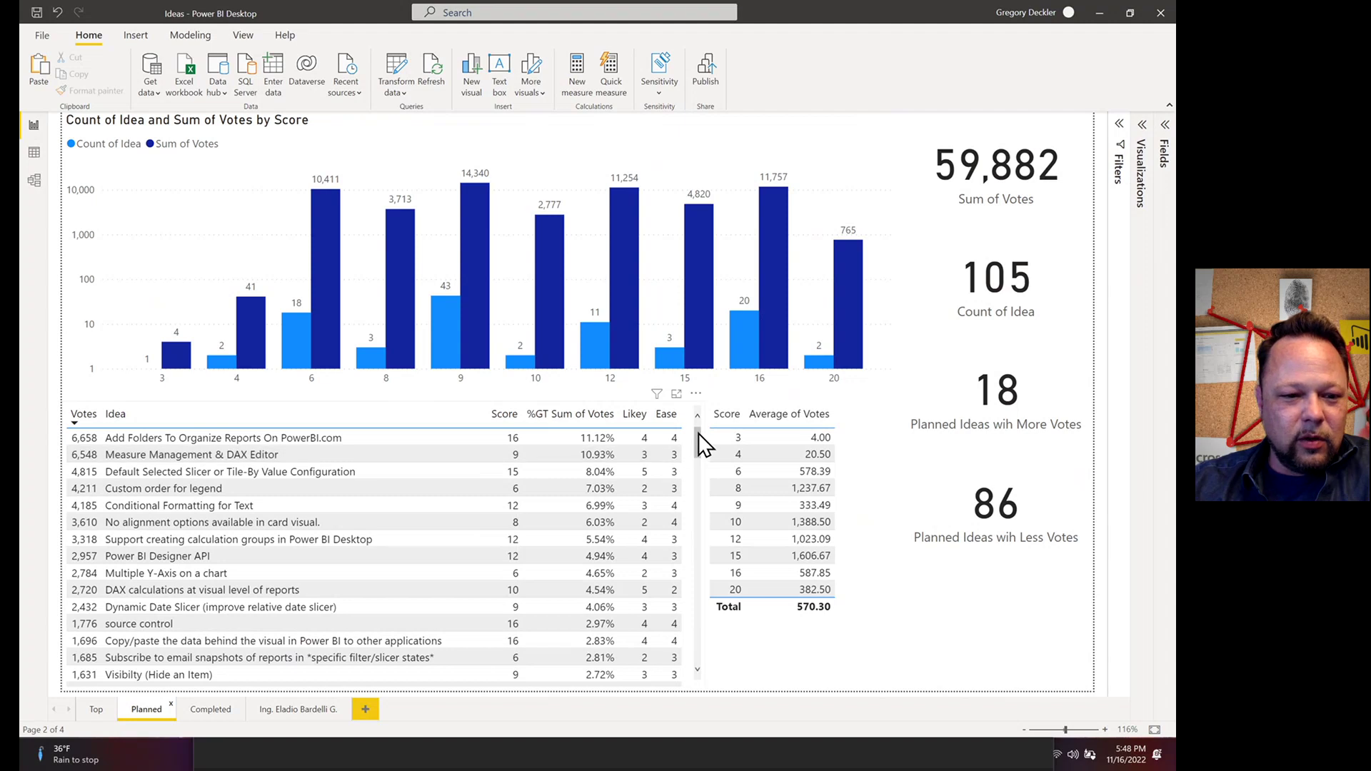
{"action": "left_click_drag", "start_coordinate": [699, 433], "coordinate": [700, 654]}
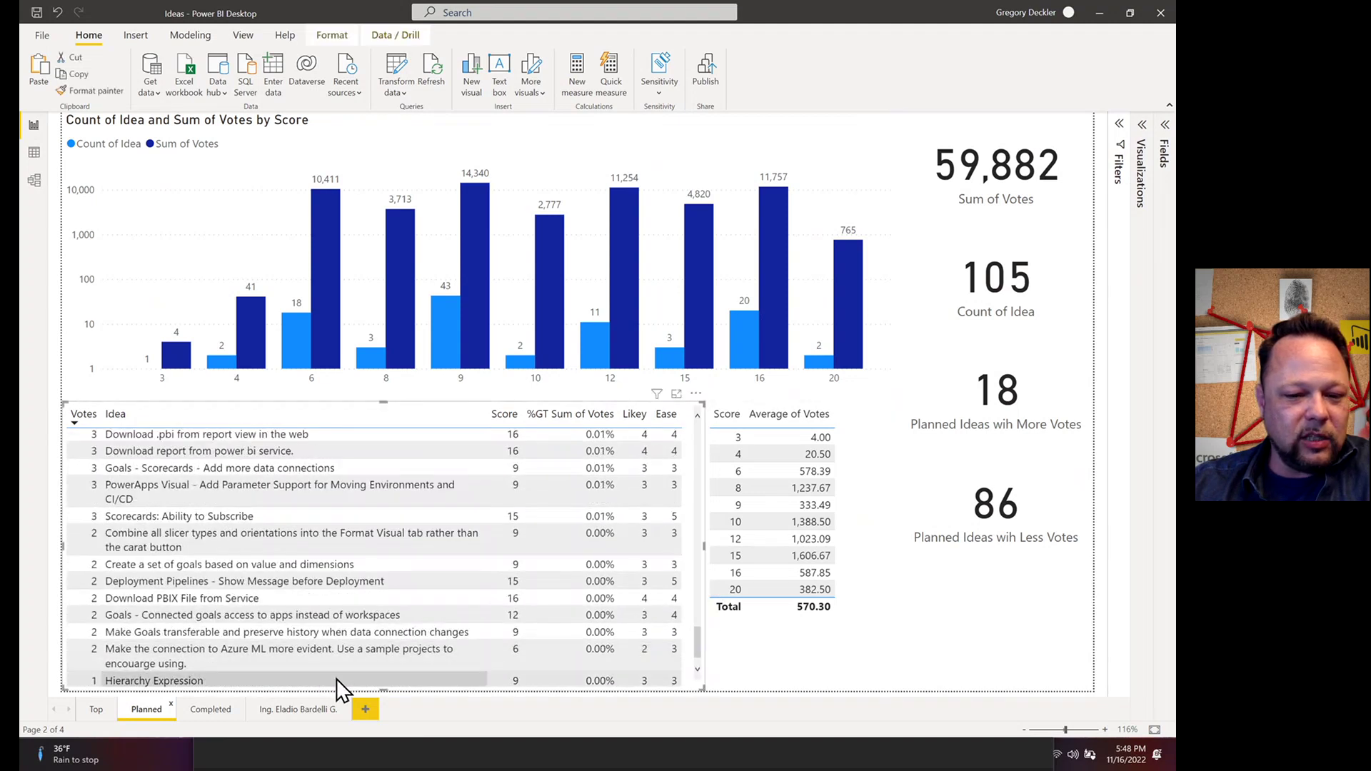
{"action": "scroll", "coordinate": [247, 585], "scroll_direction": "up", "scroll_amount": 8}
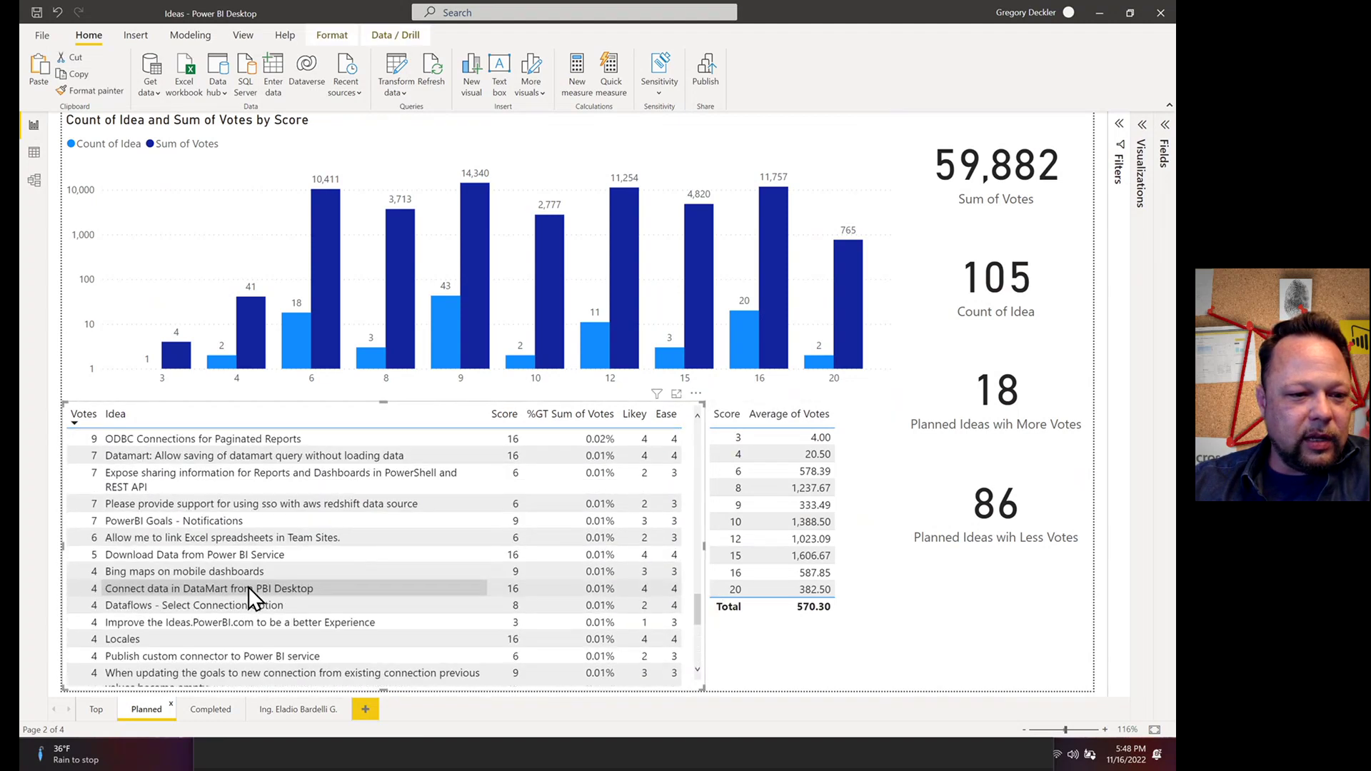
{"action": "scroll", "coordinate": [250, 582], "scroll_direction": "up", "scroll_amount": 4}
{"action": "scroll", "coordinate": [255, 577], "scroll_direction": "down", "scroll_amount": 10}
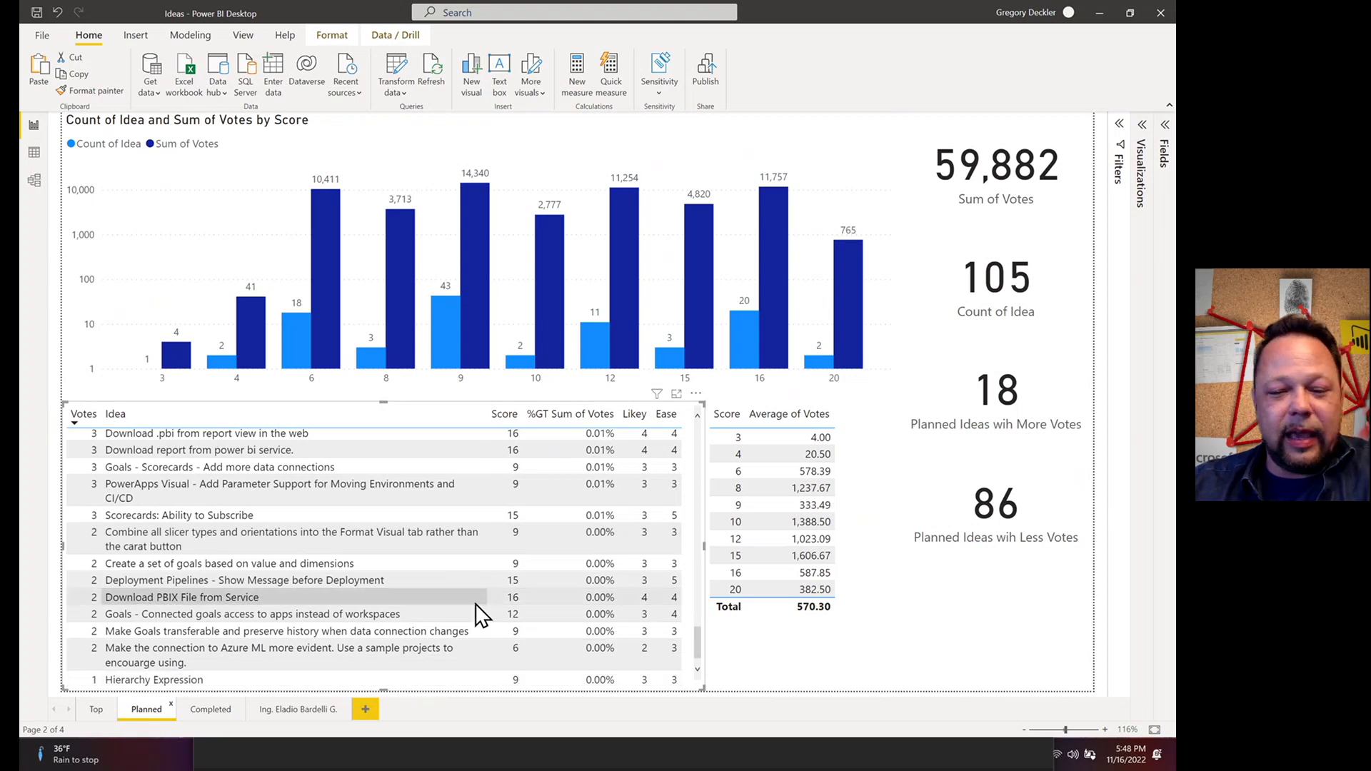
Compare the vote totals and idea counts on the Completed, Top and Planned pages with the fourth report page
{"action": "left_click", "coordinate": [213, 709]}
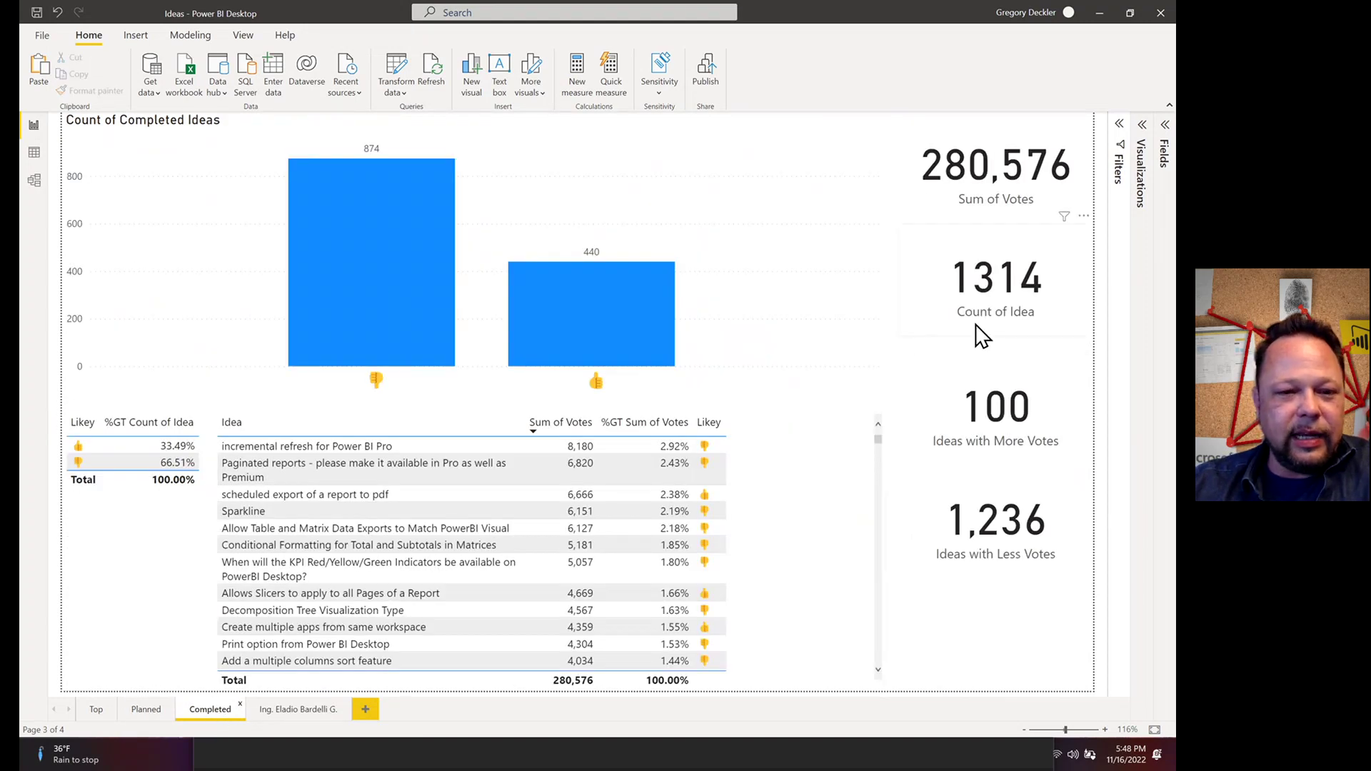
{"action": "left_click", "coordinate": [303, 706]}
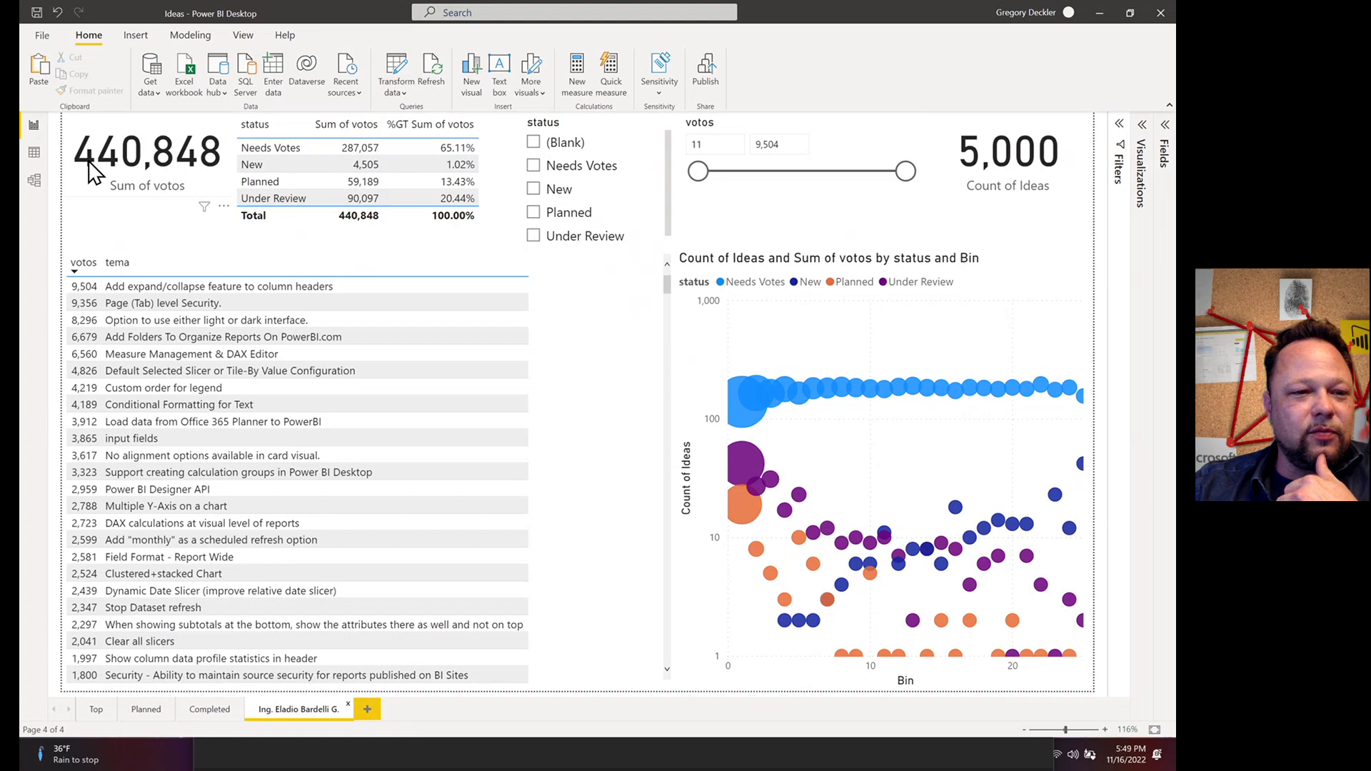
{"action": "left_click", "coordinate": [96, 708]}
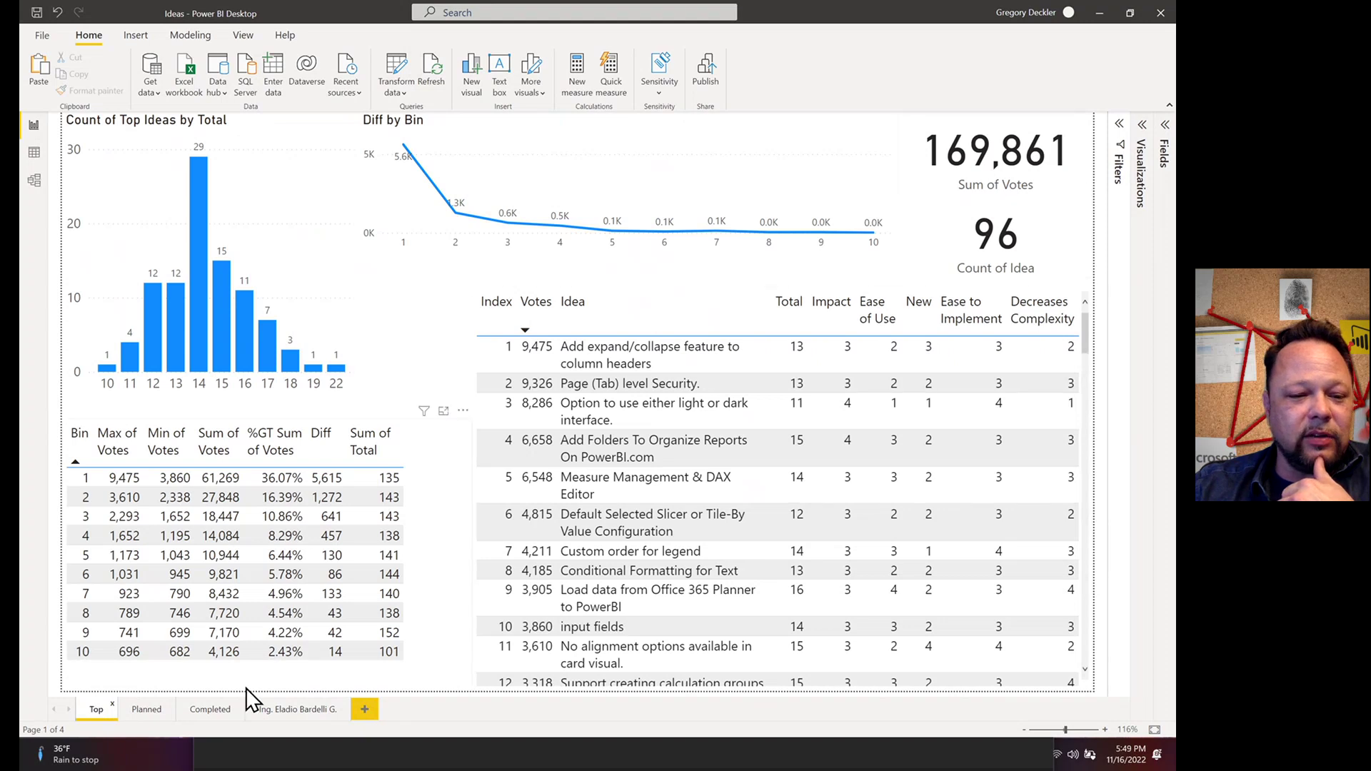
{"action": "left_click", "coordinate": [291, 710]}
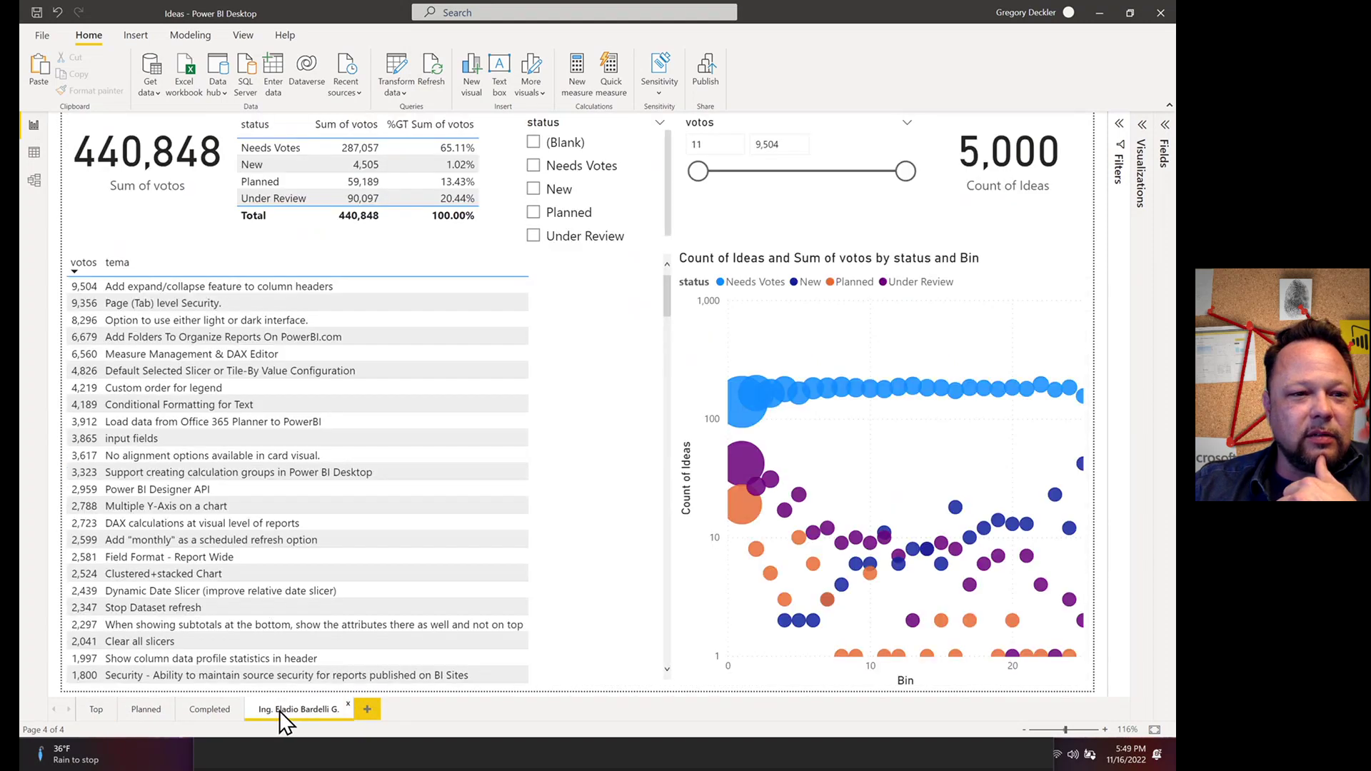
{"action": "left_click", "coordinate": [144, 709]}
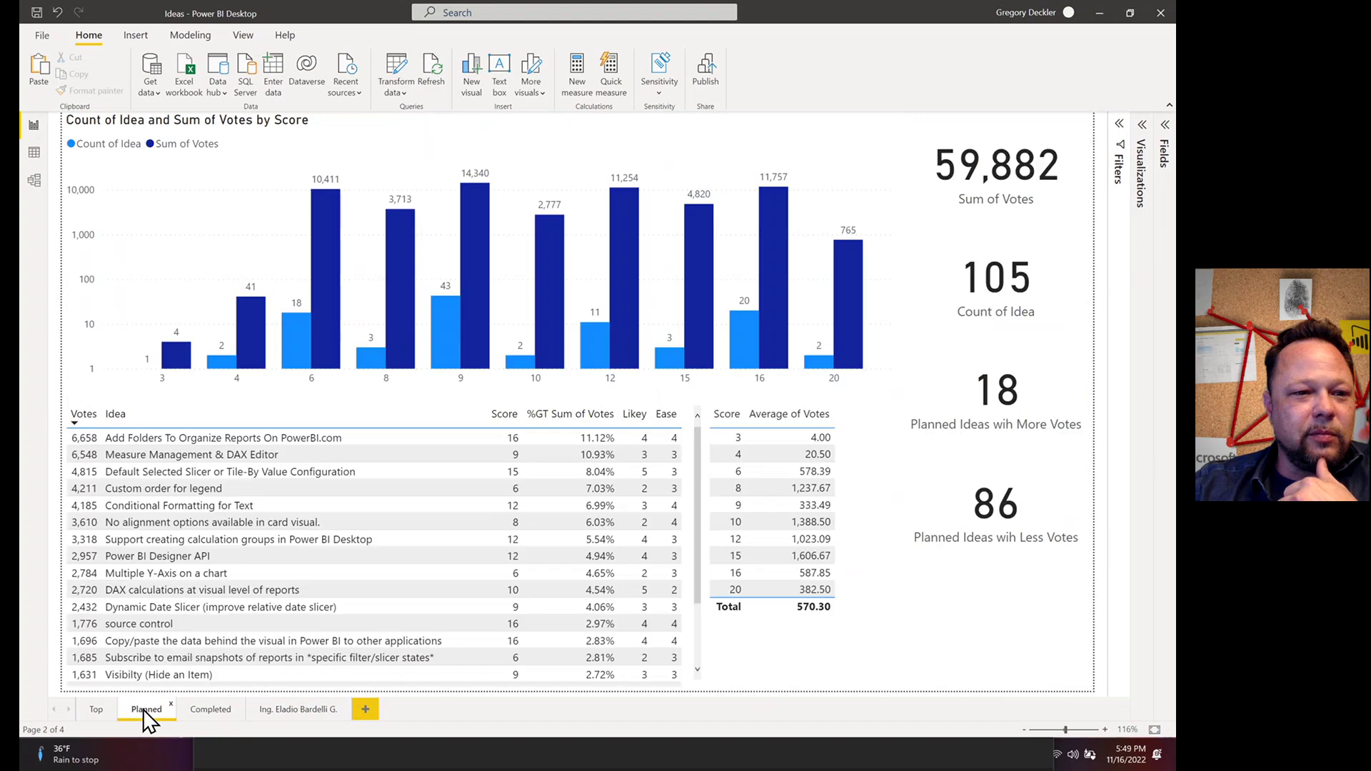
{"action": "left_click", "coordinate": [315, 710]}
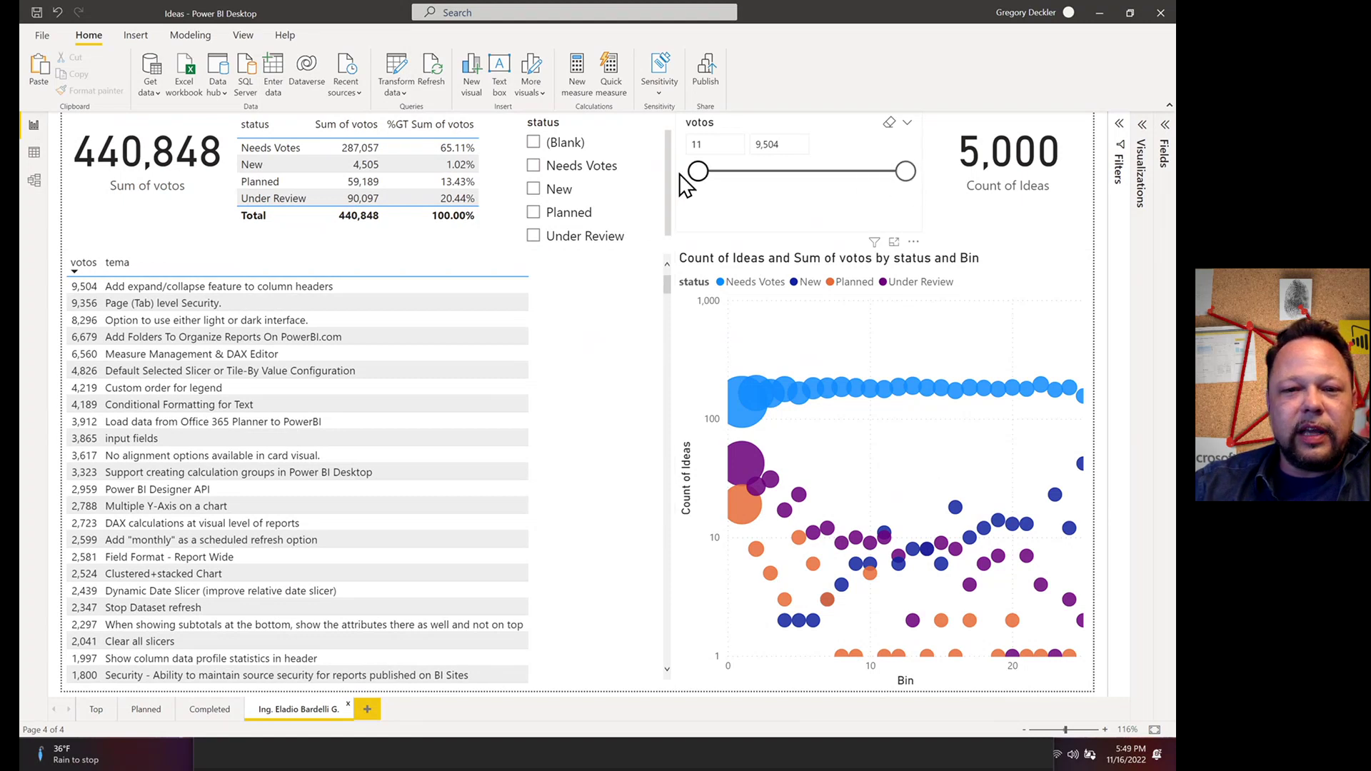
Inspect the votos range limits and examine the bubble chart of ideas and votes by status and bin
{"action": "left_click", "coordinate": [704, 145]}
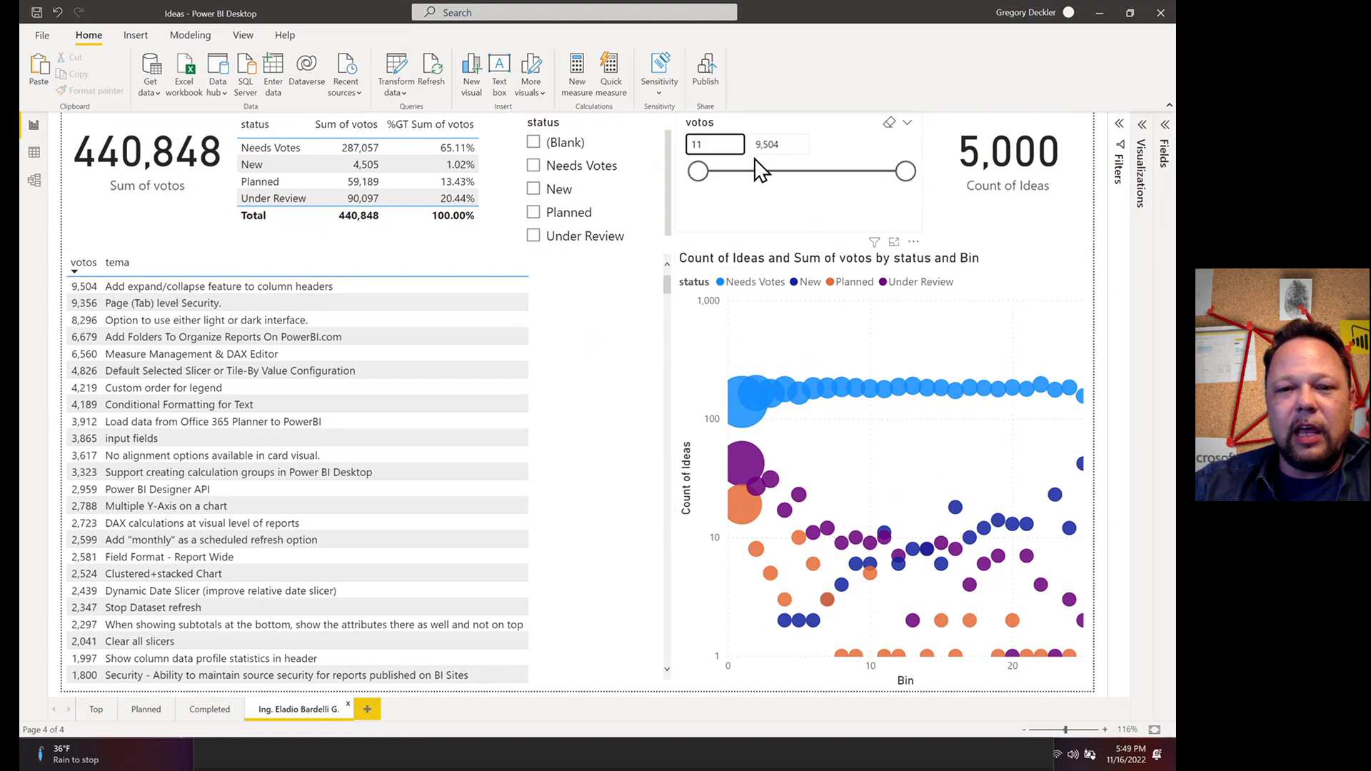
{"action": "left_click", "coordinate": [803, 147]}
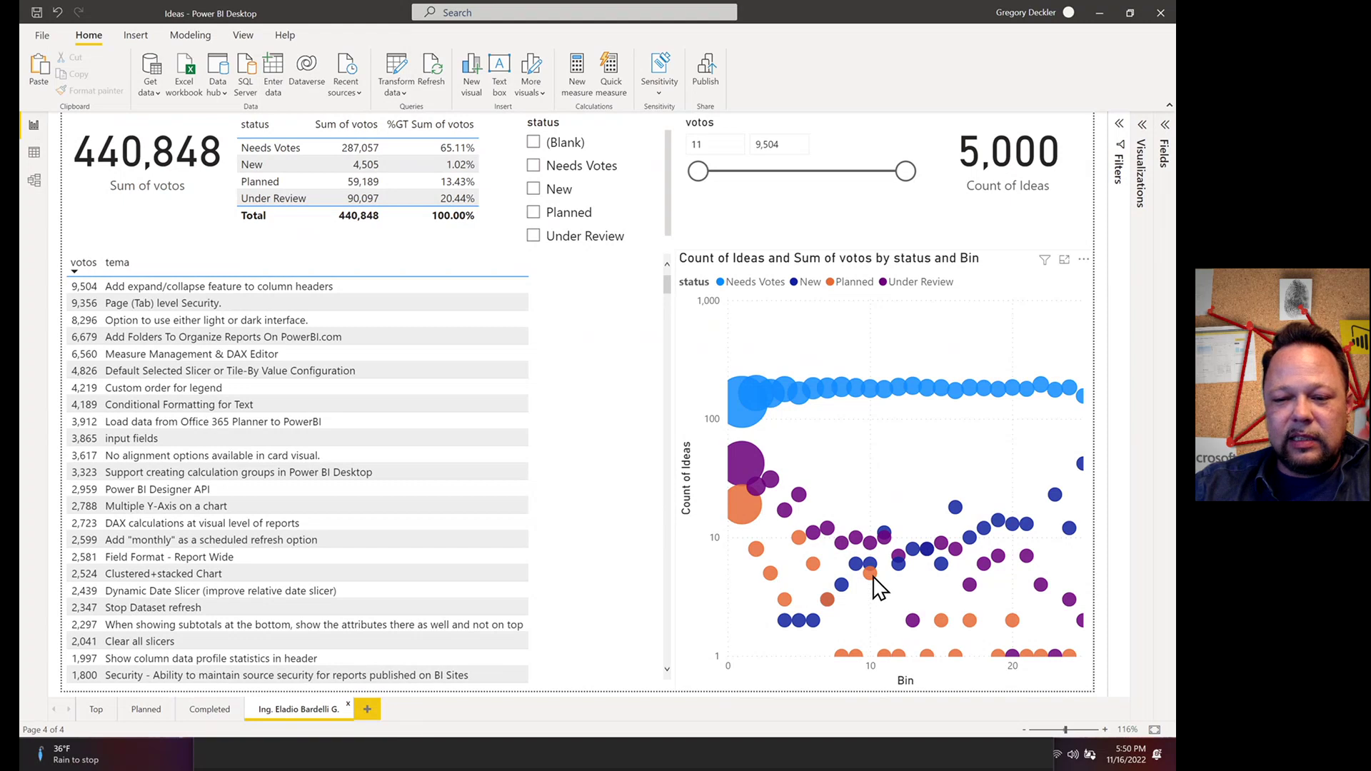
{"action": "mouse_move", "coordinate": [874, 576]}
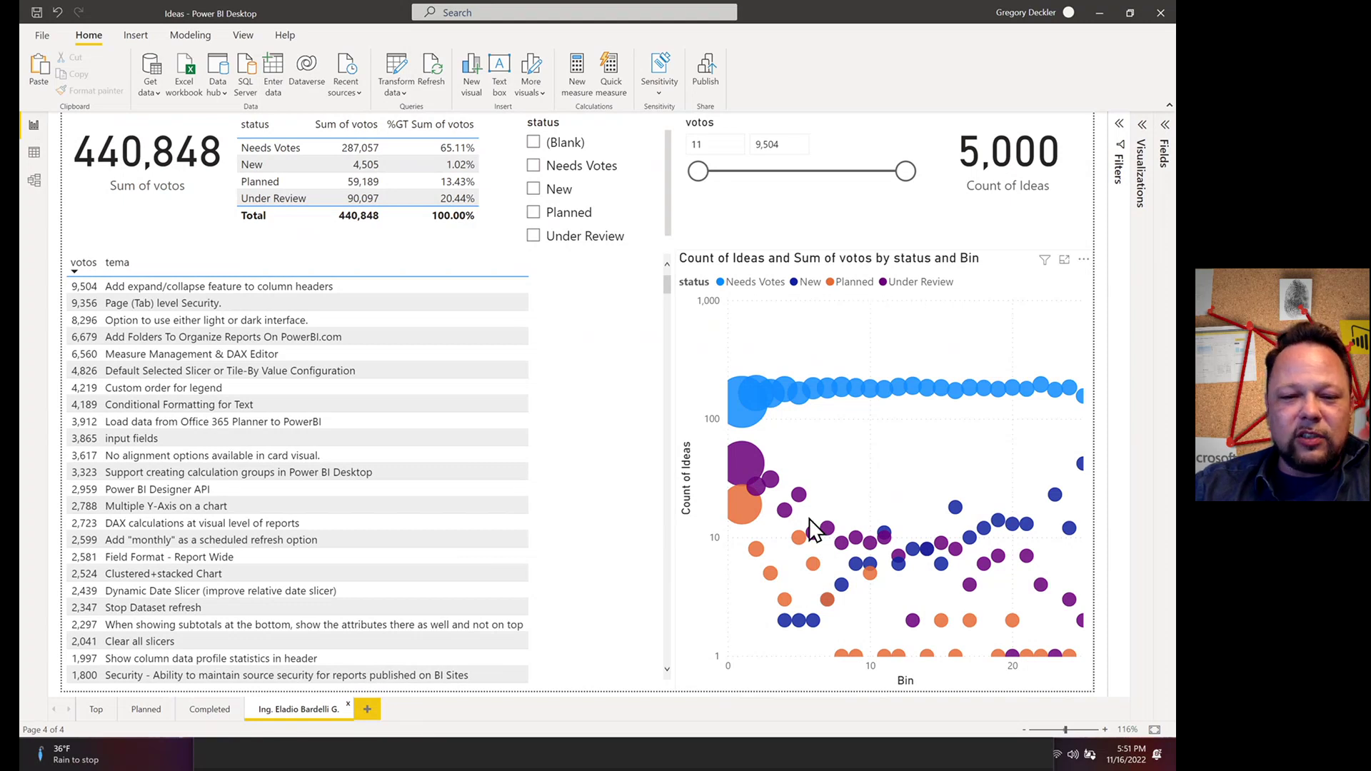
{"action": "mouse_move", "coordinate": [749, 464]}
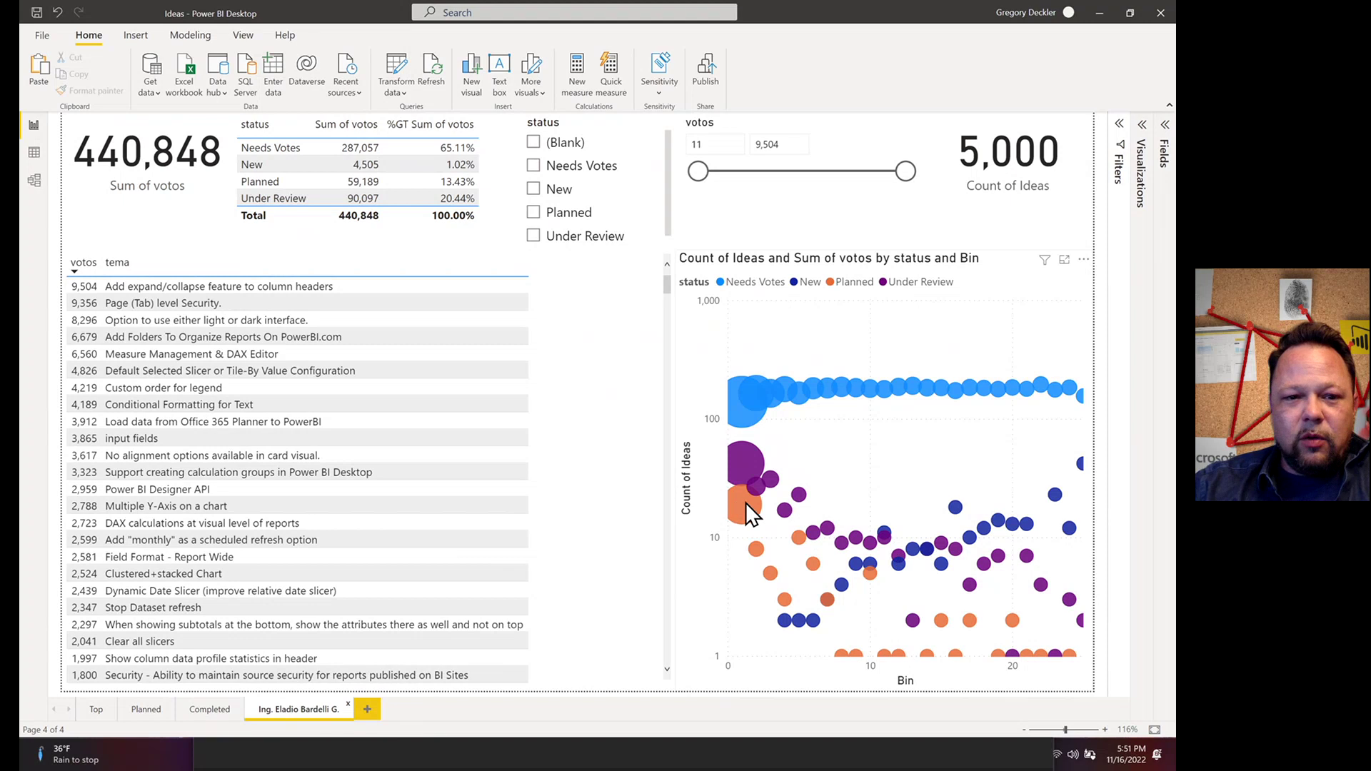
{"action": "mouse_move", "coordinate": [746, 504]}
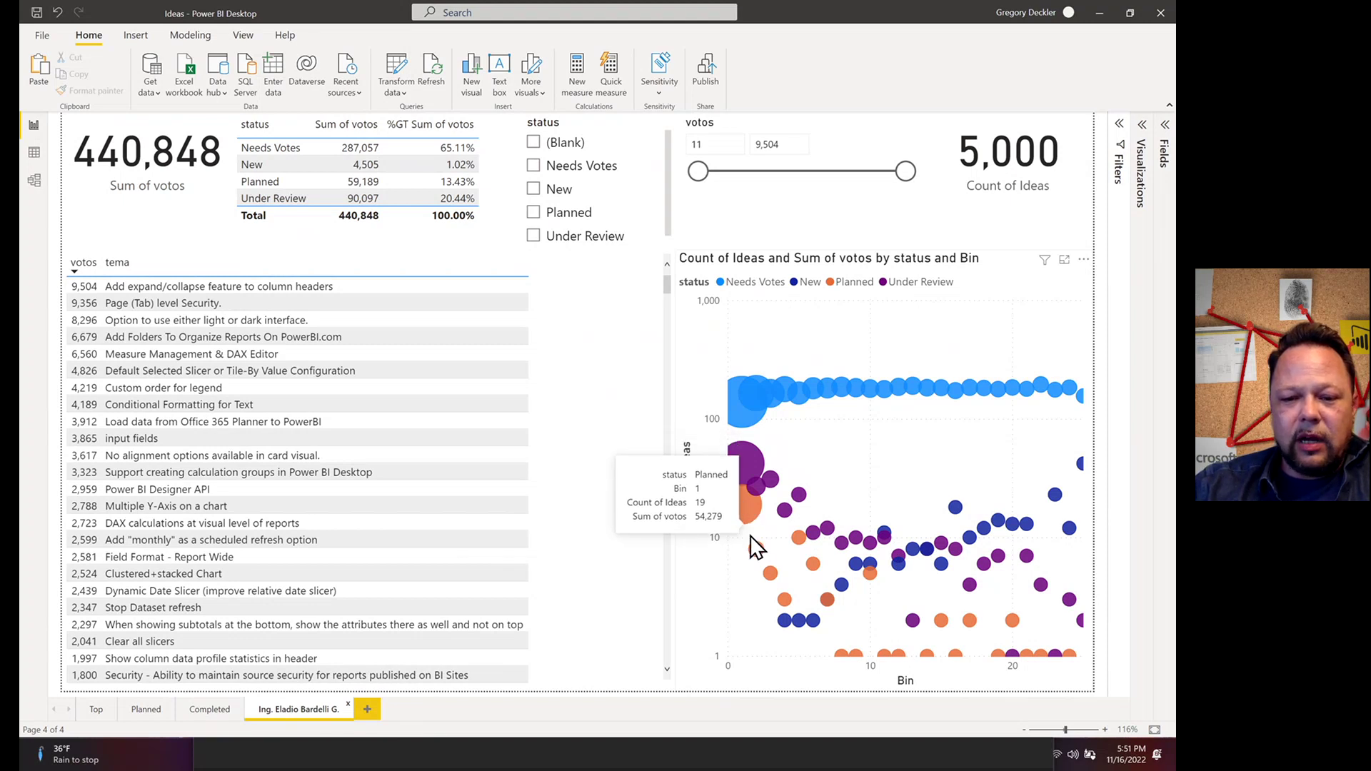
{"action": "mouse_move", "coordinate": [785, 542]}
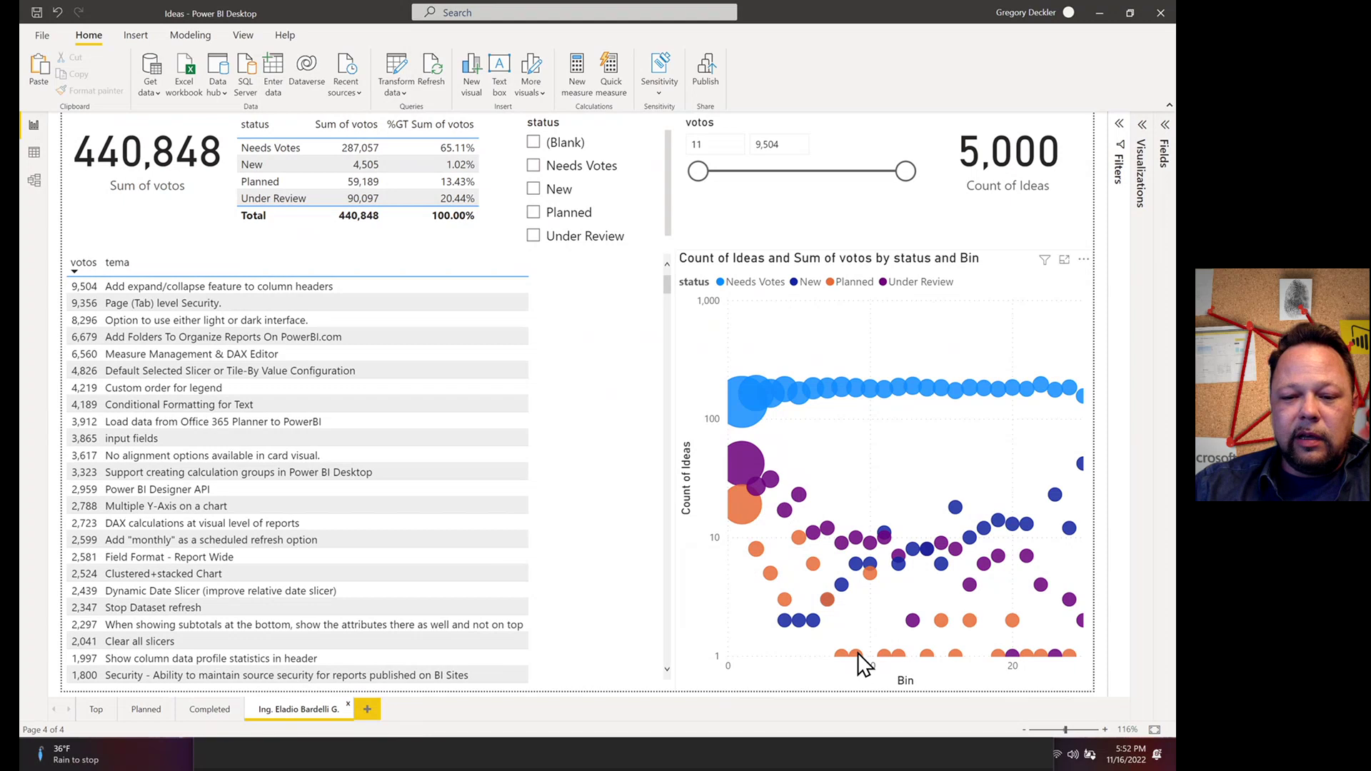
{"action": "mouse_move", "coordinate": [859, 654]}
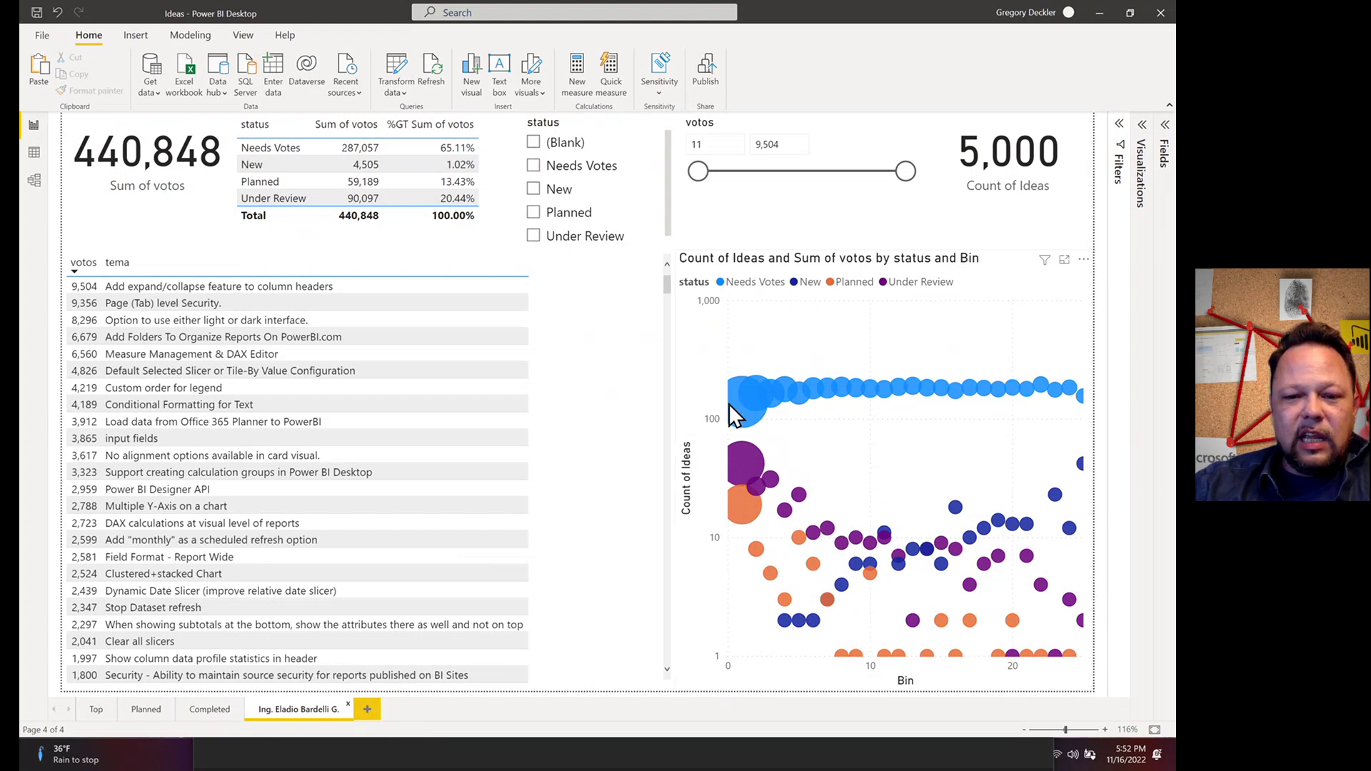
{"action": "mouse_move", "coordinate": [736, 409]}
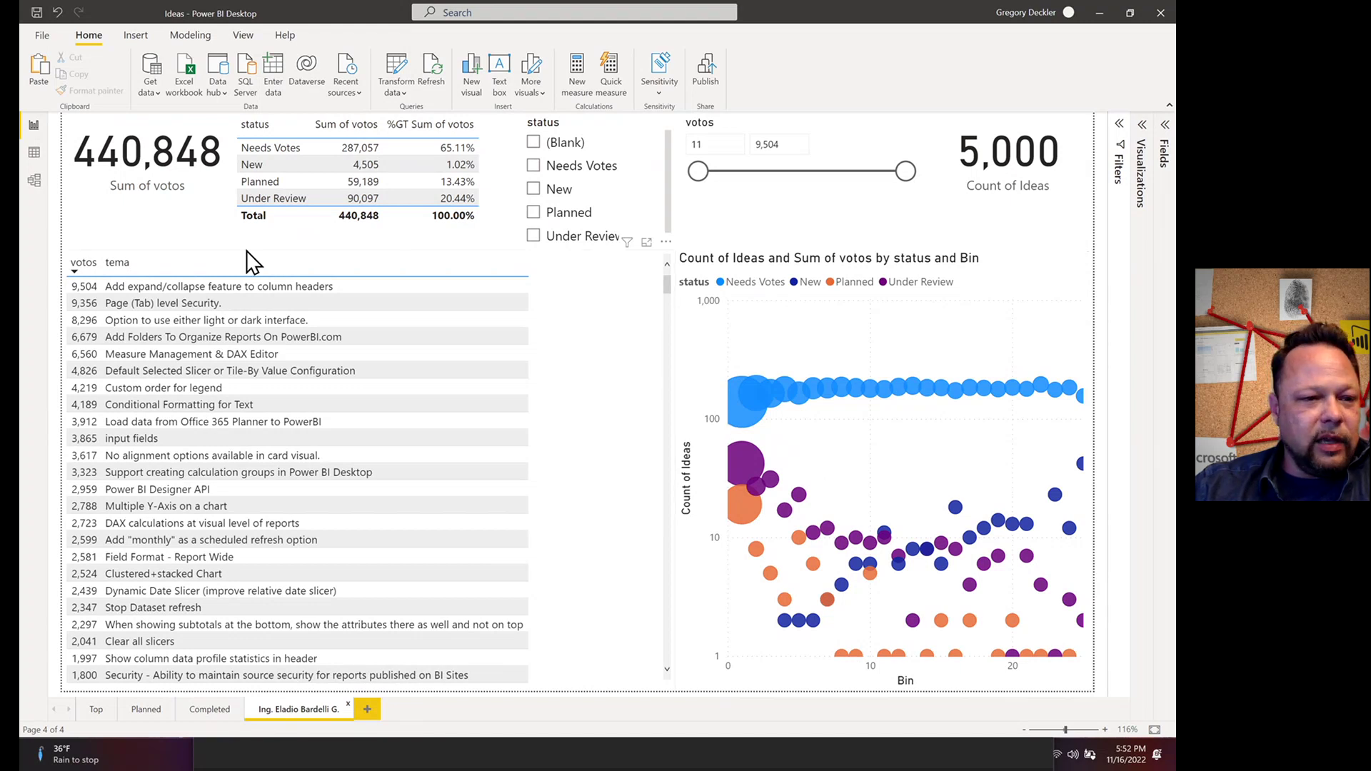
Filter the page by status Under Review, Planned, New and Needs Votes one after another, and clear the status filter
{"action": "left_click", "coordinate": [534, 237]}
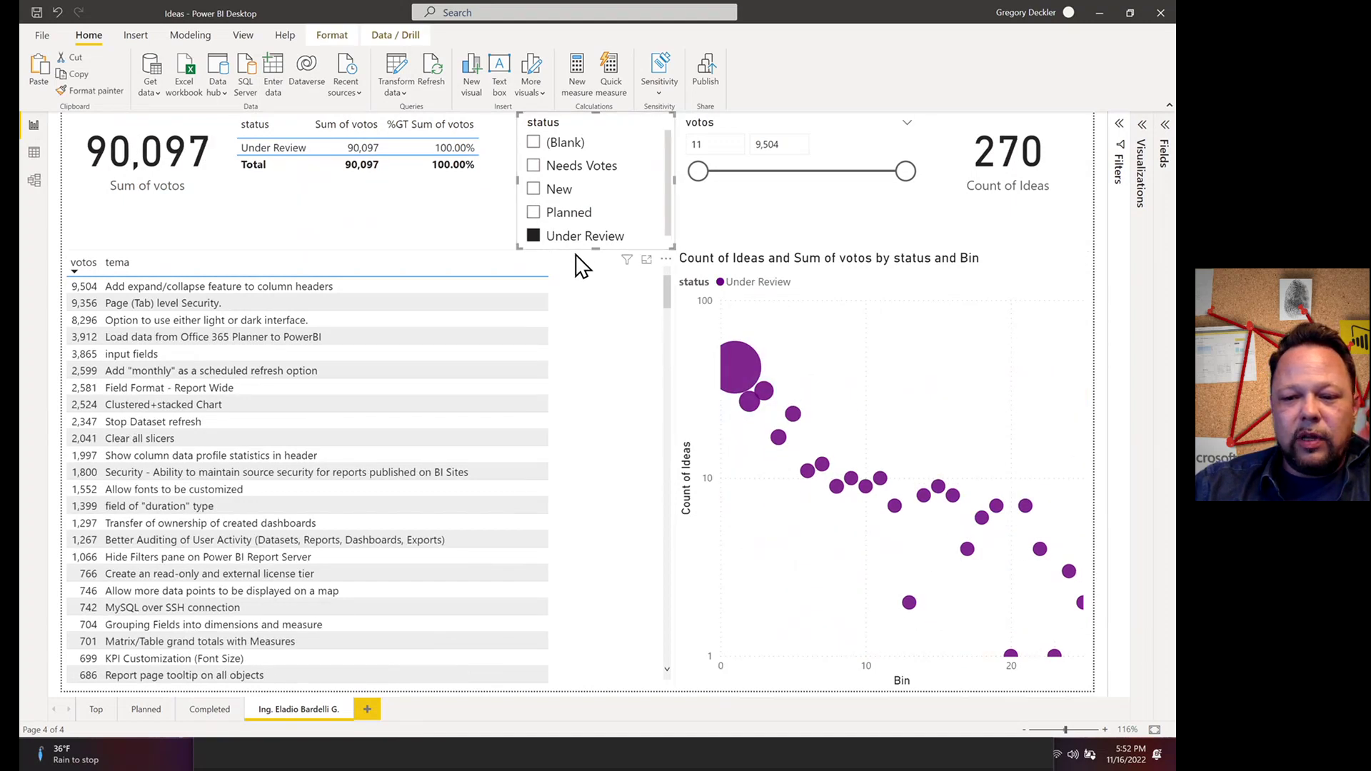
{"action": "left_click", "coordinate": [533, 214]}
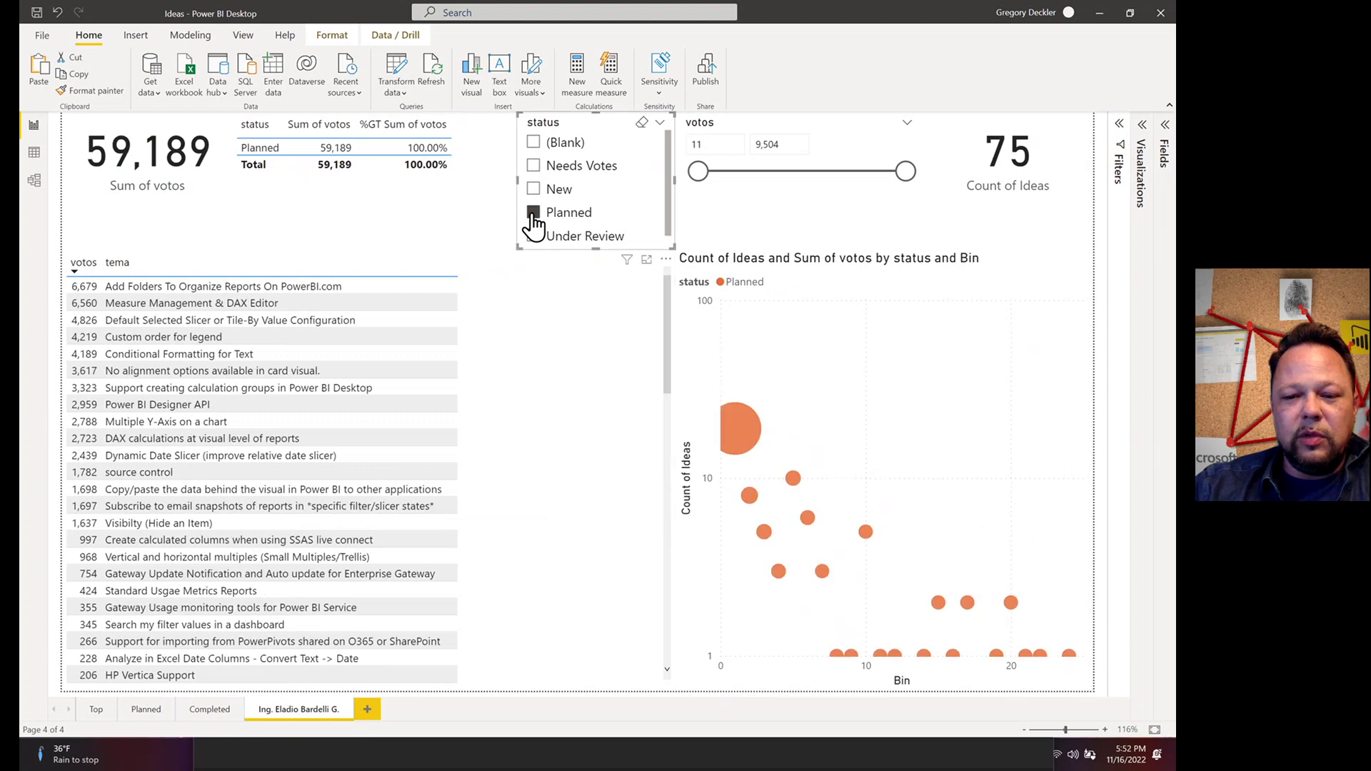
{"action": "left_click", "coordinate": [534, 188]}
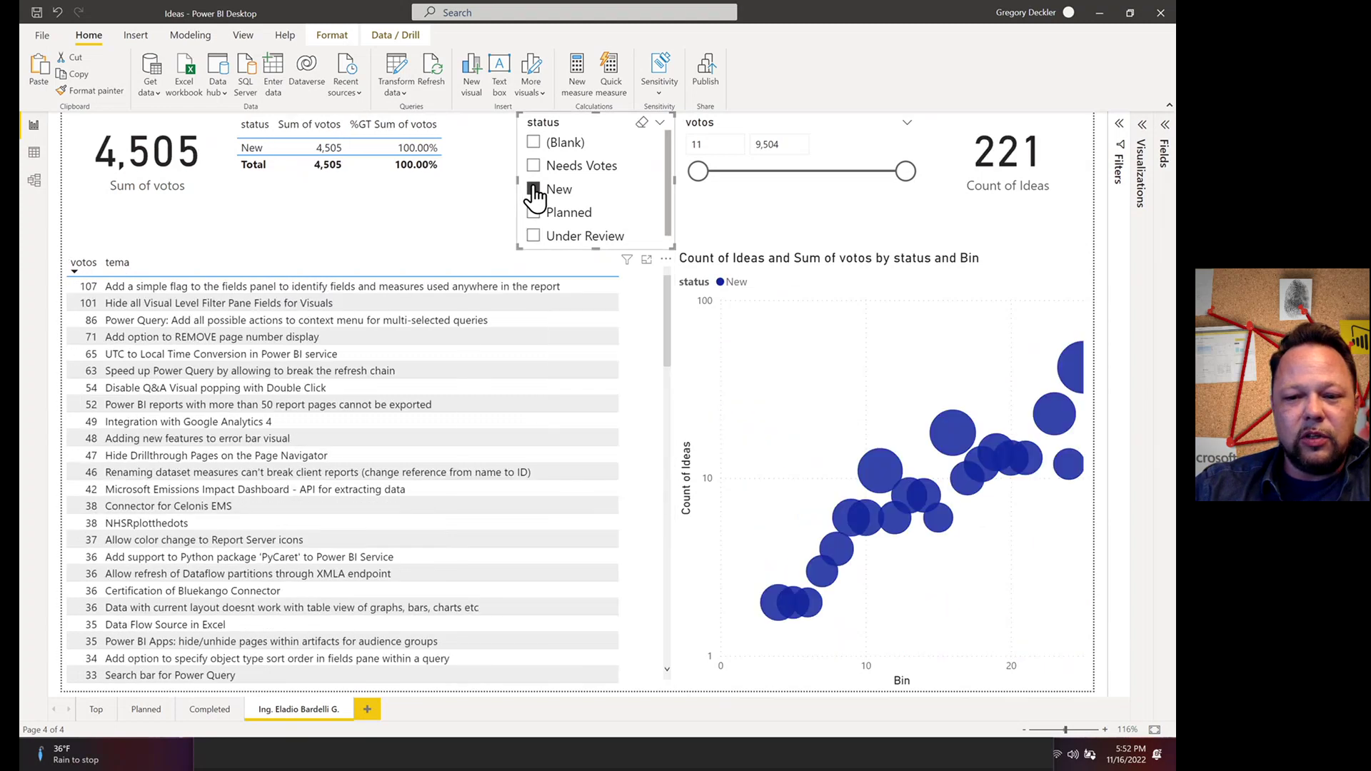
{"action": "left_click", "coordinate": [534, 166]}
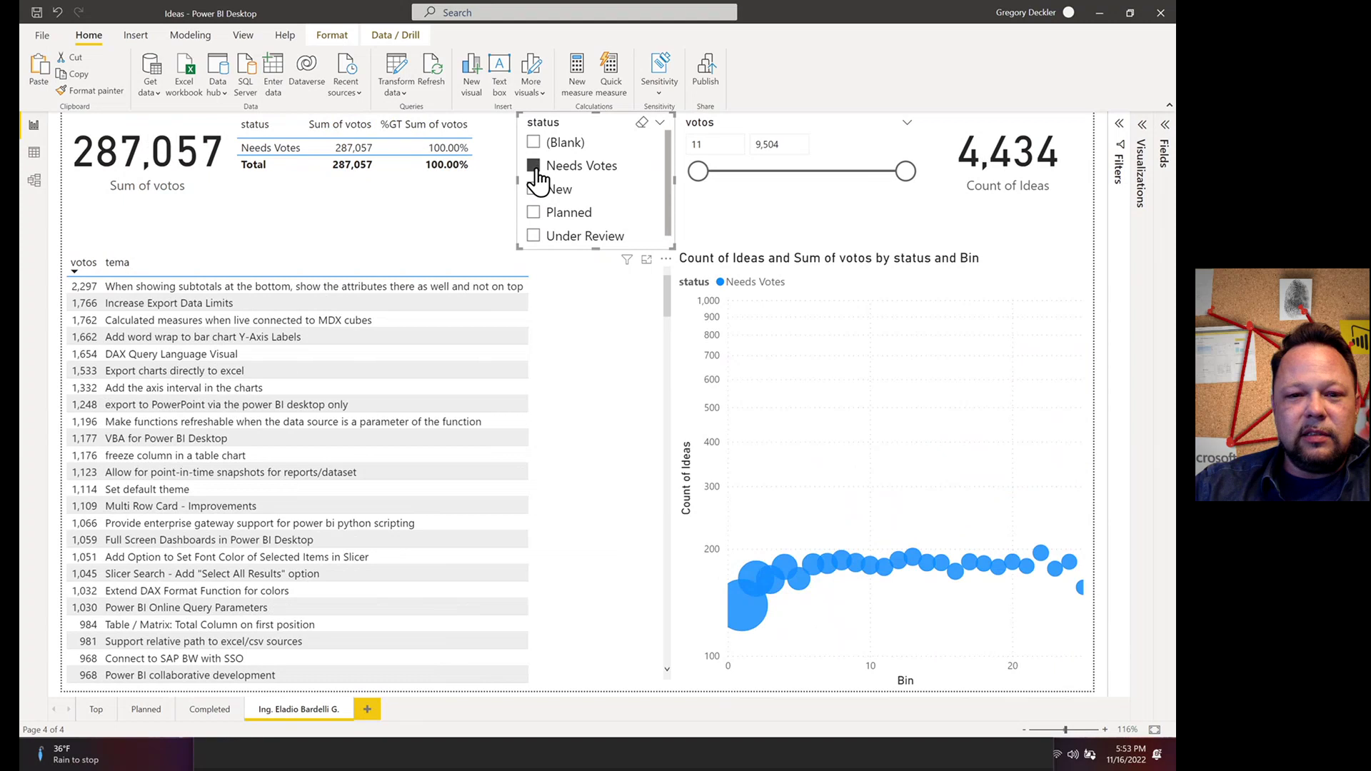
{"action": "left_click", "coordinate": [535, 167]}
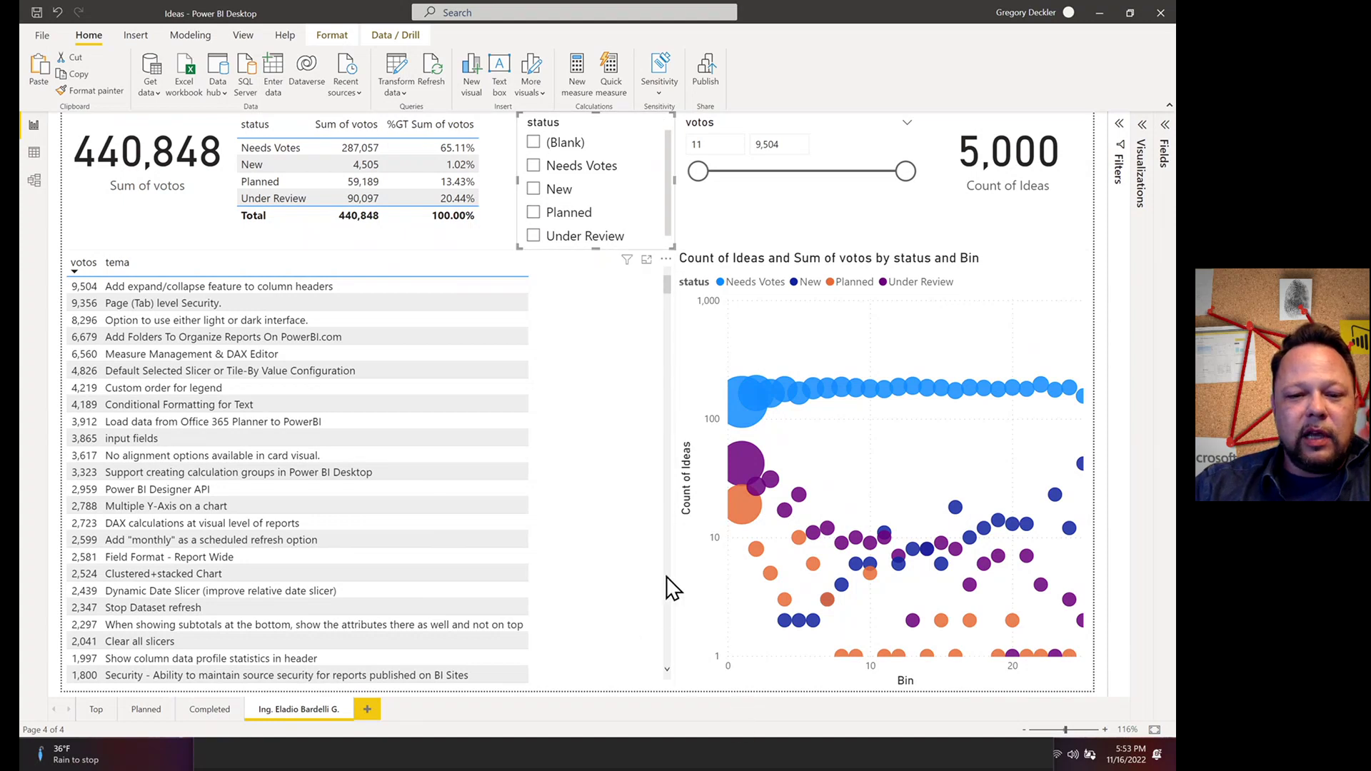
Review the top-voted ideas in the votos and tema table, and show the Ideas table's underlying data
{"action": "scroll", "coordinate": [671, 581], "scroll_direction": "down", "scroll_amount": 8}
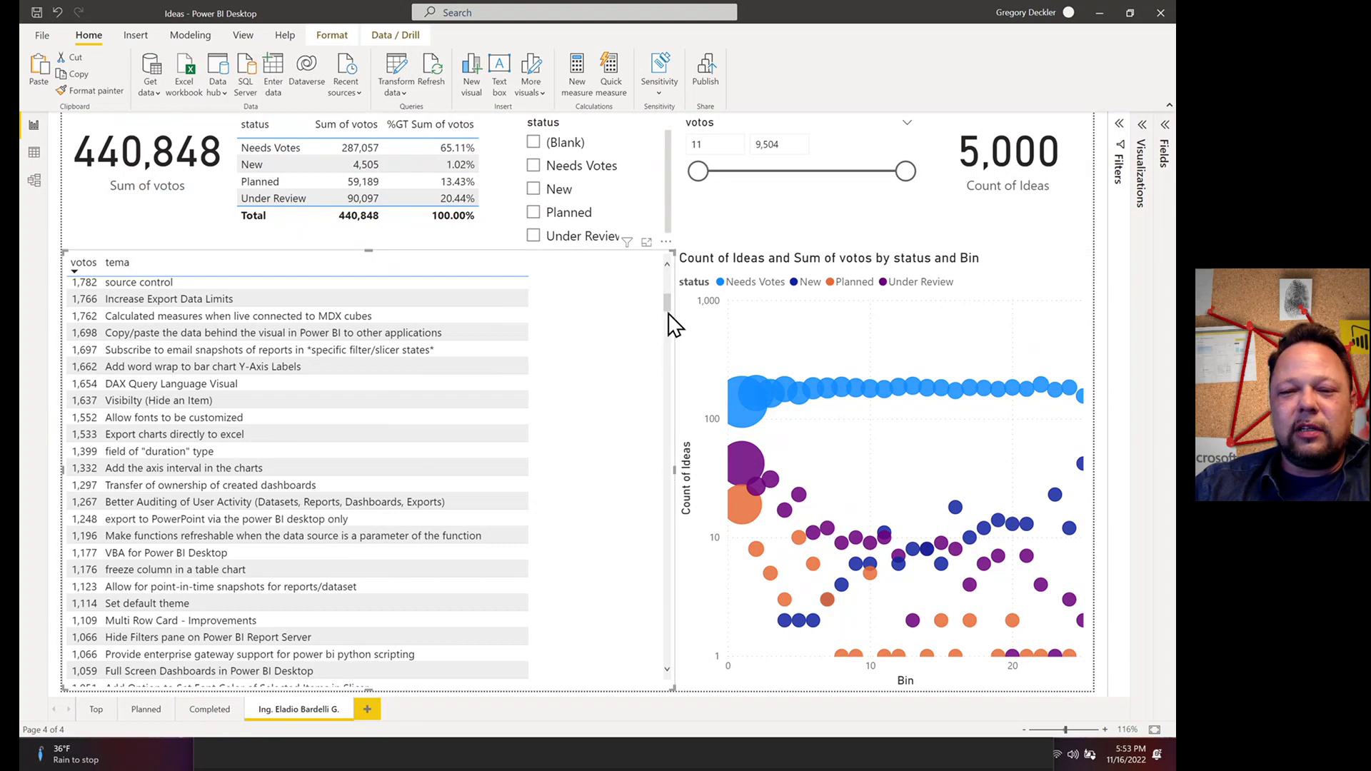
{"action": "left_click_drag", "start_coordinate": [668, 304], "coordinate": [668, 279]}
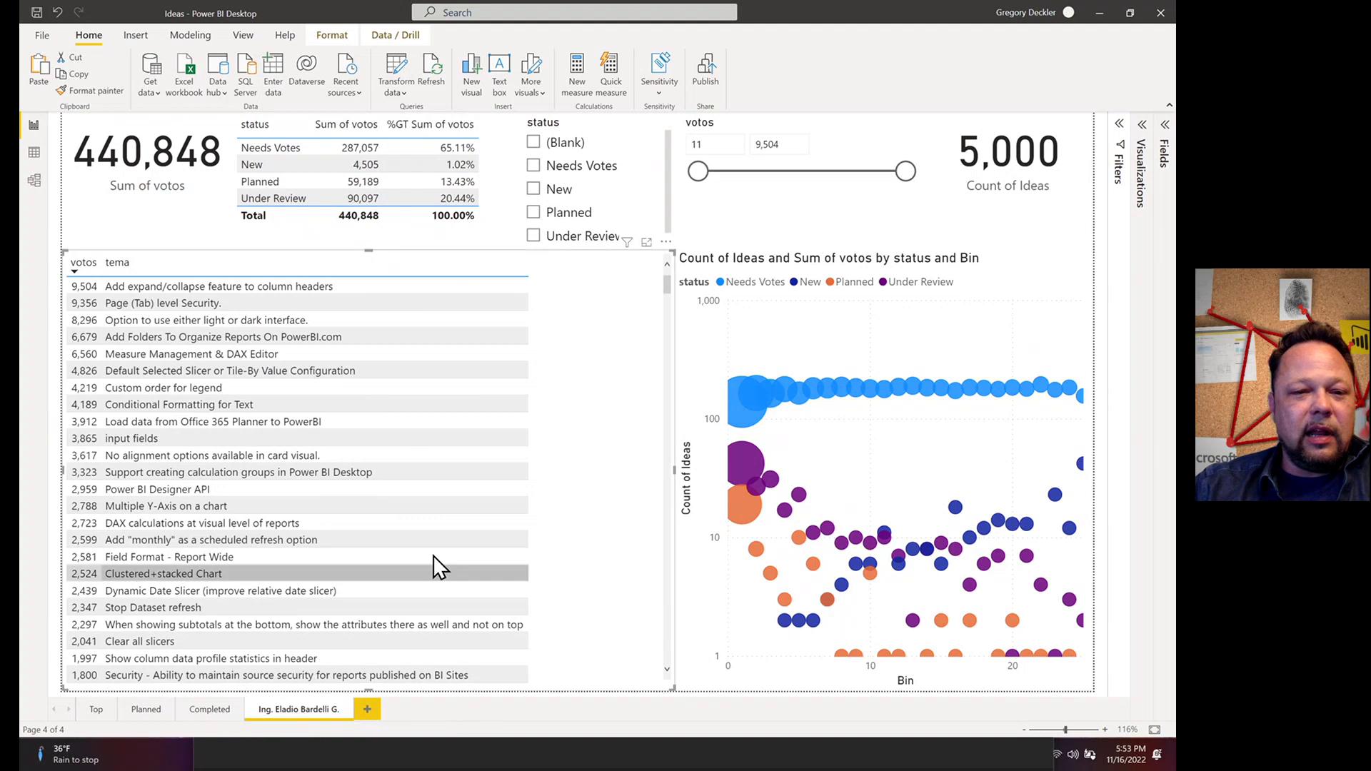
{"action": "left_click", "coordinate": [34, 152]}
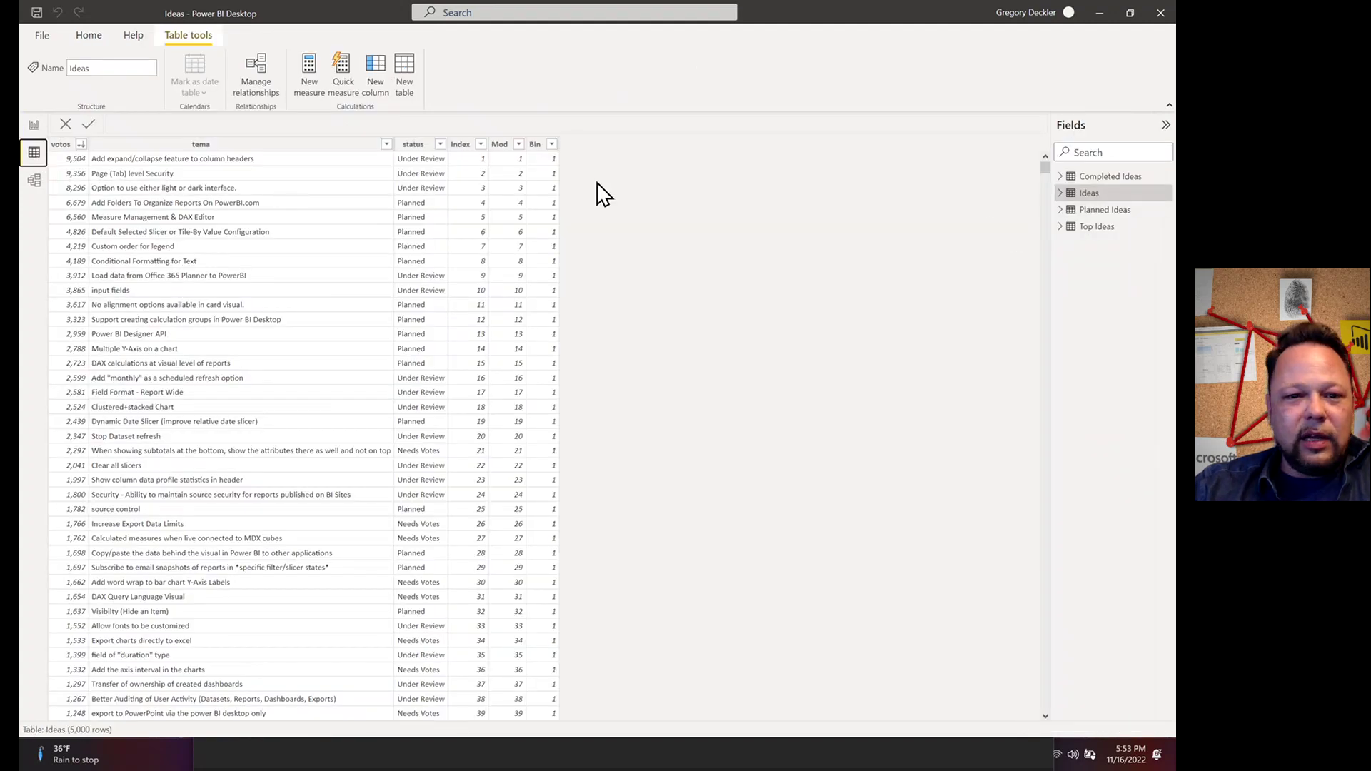